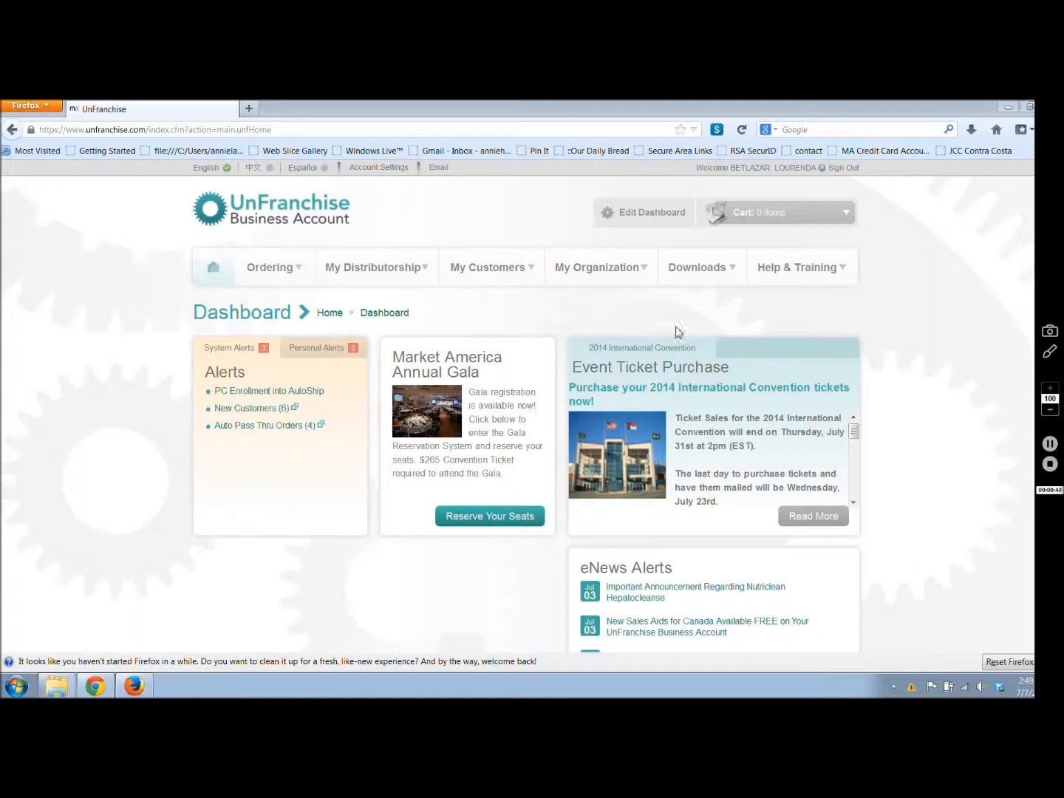
Step: Open the distributorship's Mini Websites list and start editing the active custom mini website
mouse_move(383, 280)
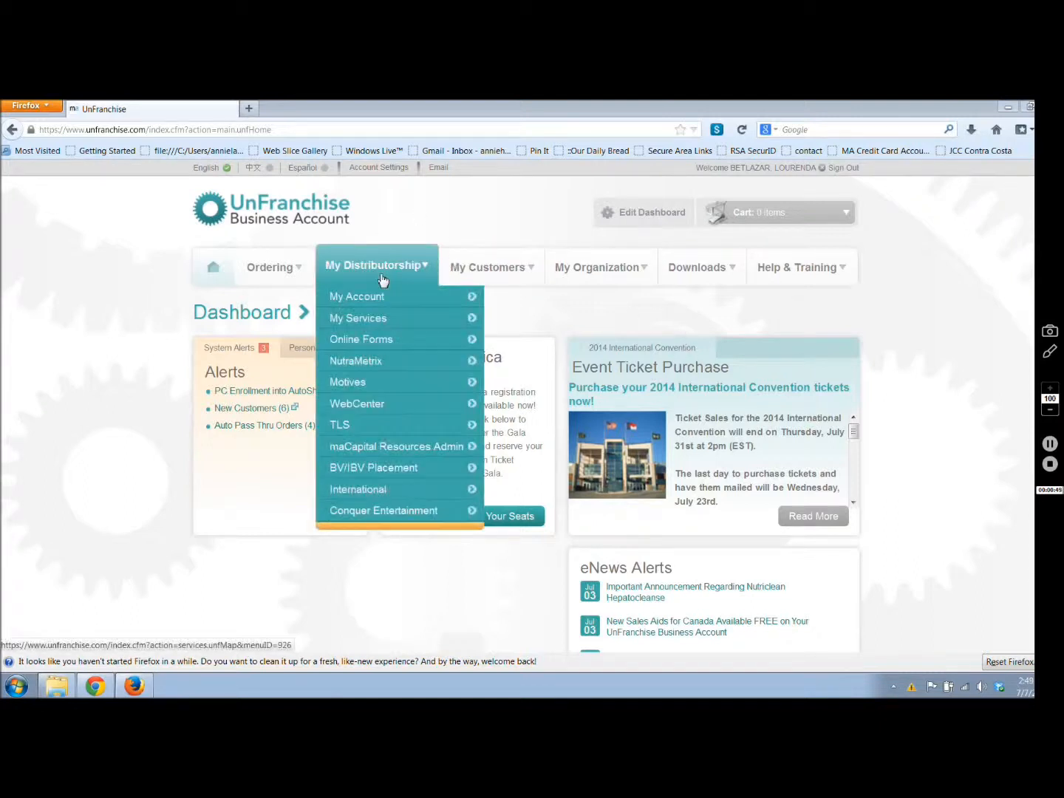
mouse_move(382, 326)
mouse_move(445, 317)
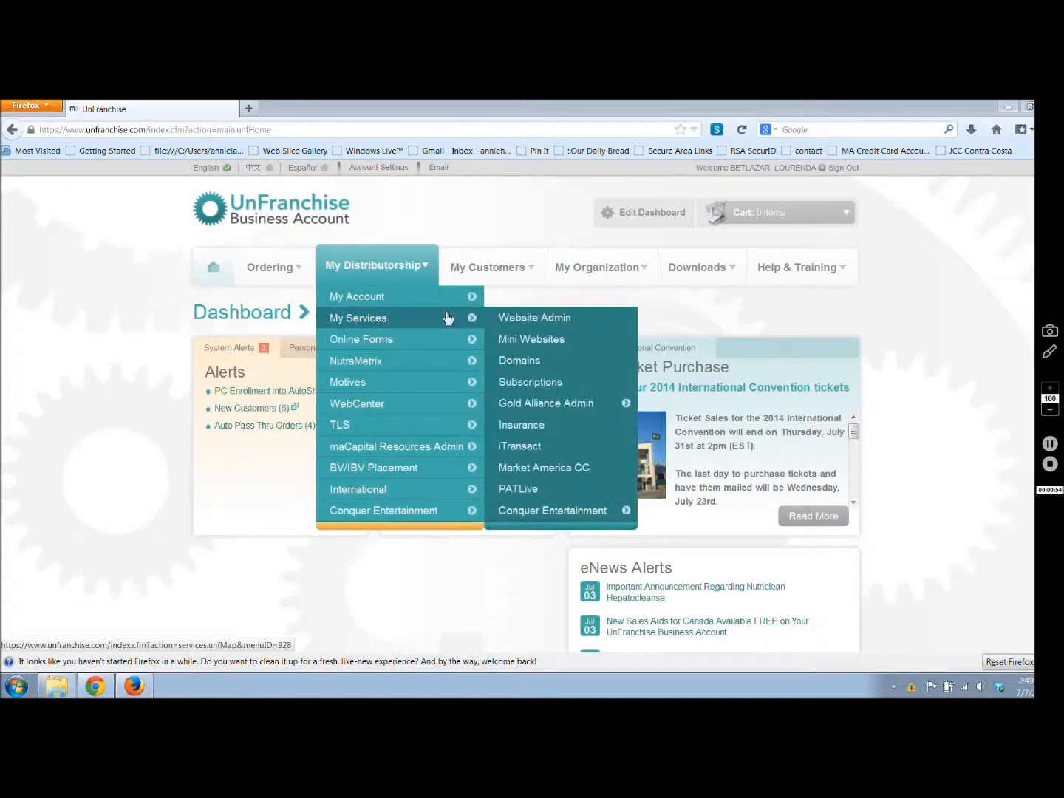
click(550, 349)
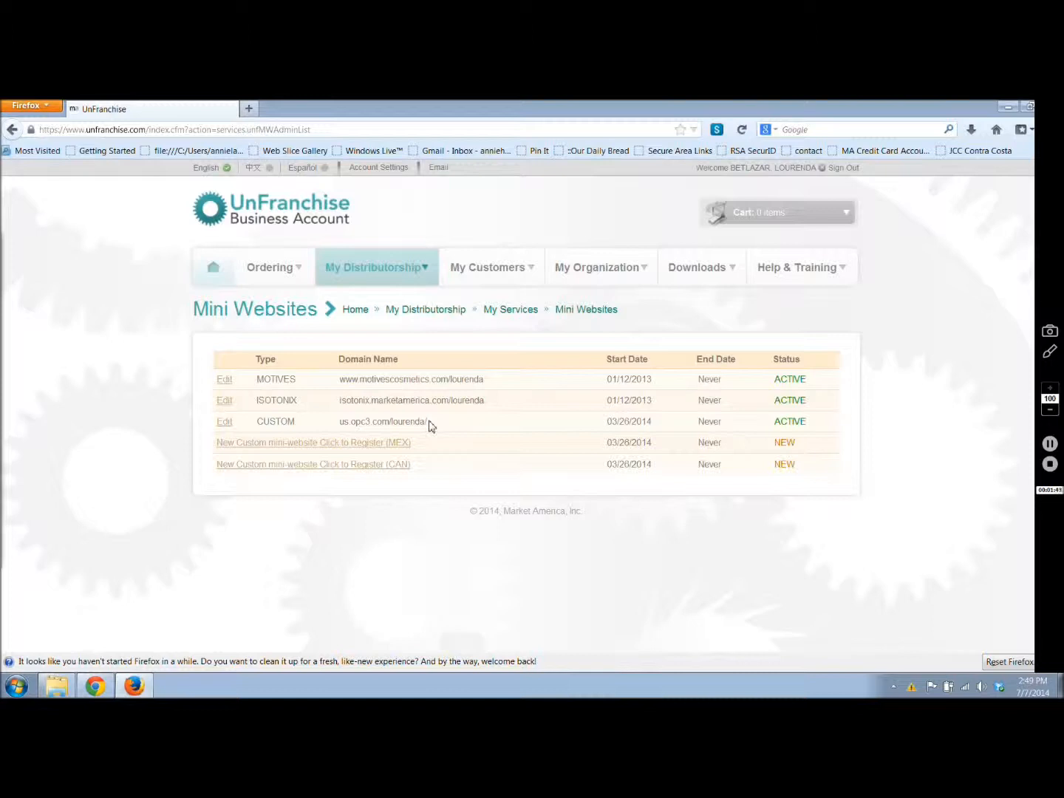
click(224, 424)
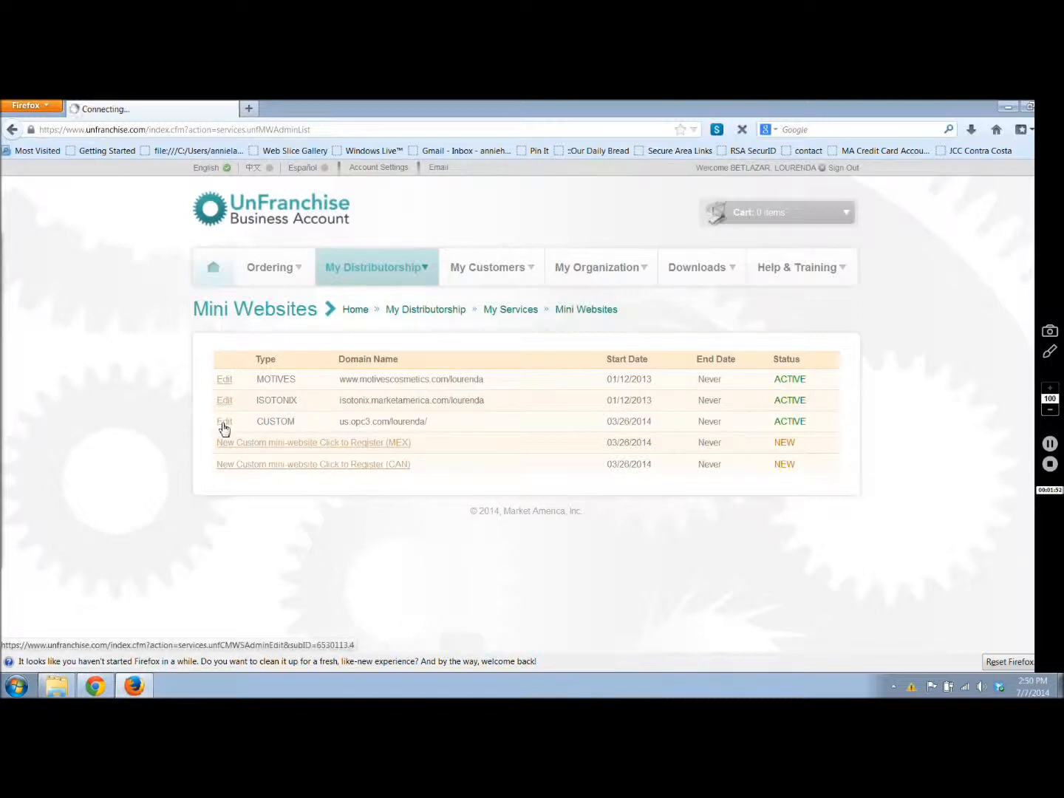
Step: Replace the name in the mini website's contact information with the owner's full name
scroll(224, 429, down, 5)
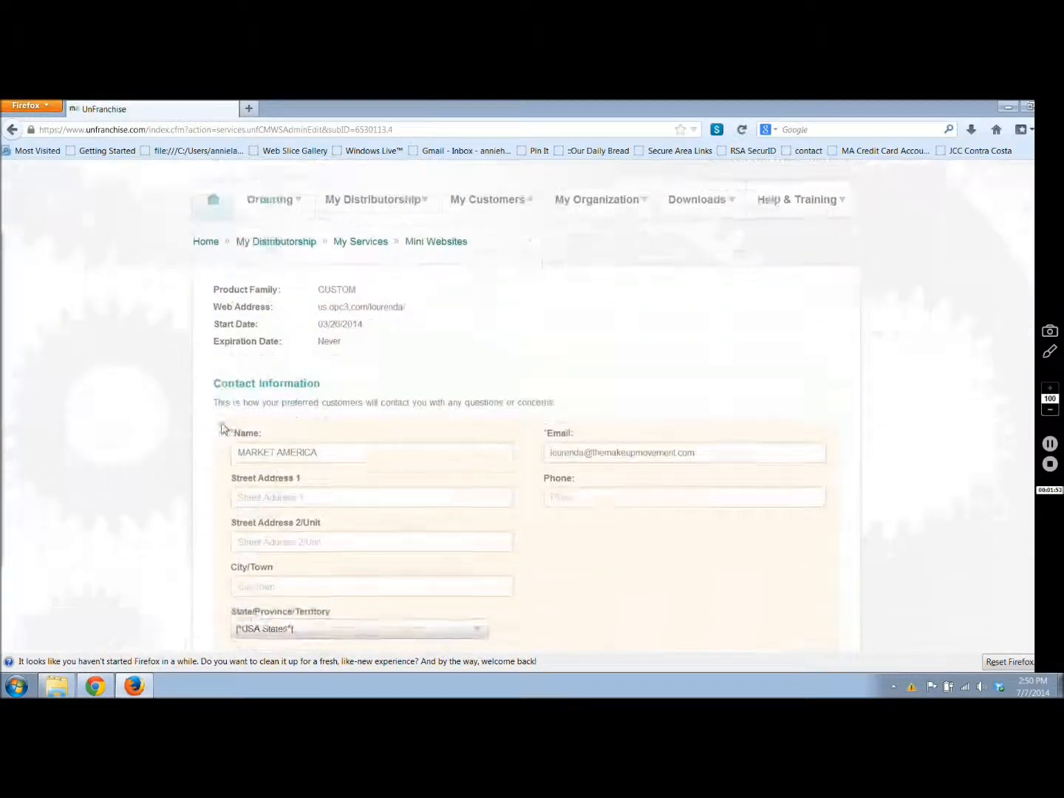
click(326, 337)
key(BackSpace)
key(BackSpace)
key(BackSpace)
key(BackSpace)
key(BackSpace)
key(BackSpace)
key(BackSpace)
key(BackSpace)
key(BackSpace)
key(BackSpace)
key(BackSpace)
key(BackSpace)
key(BackSpace)
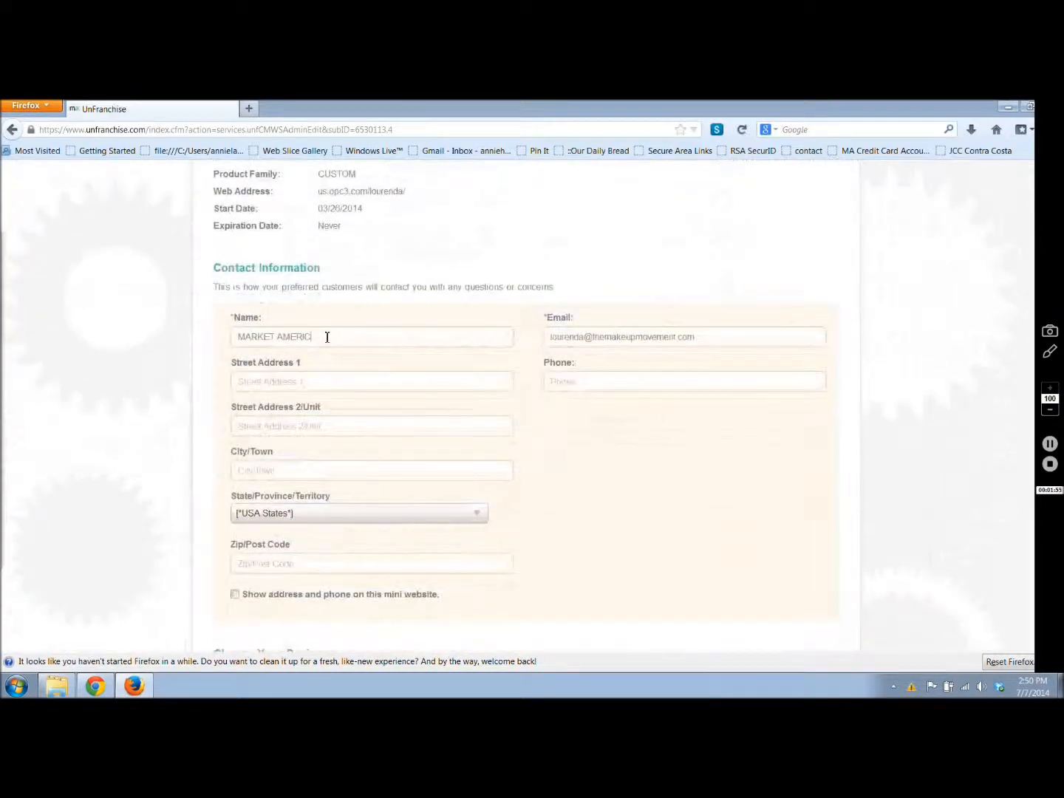
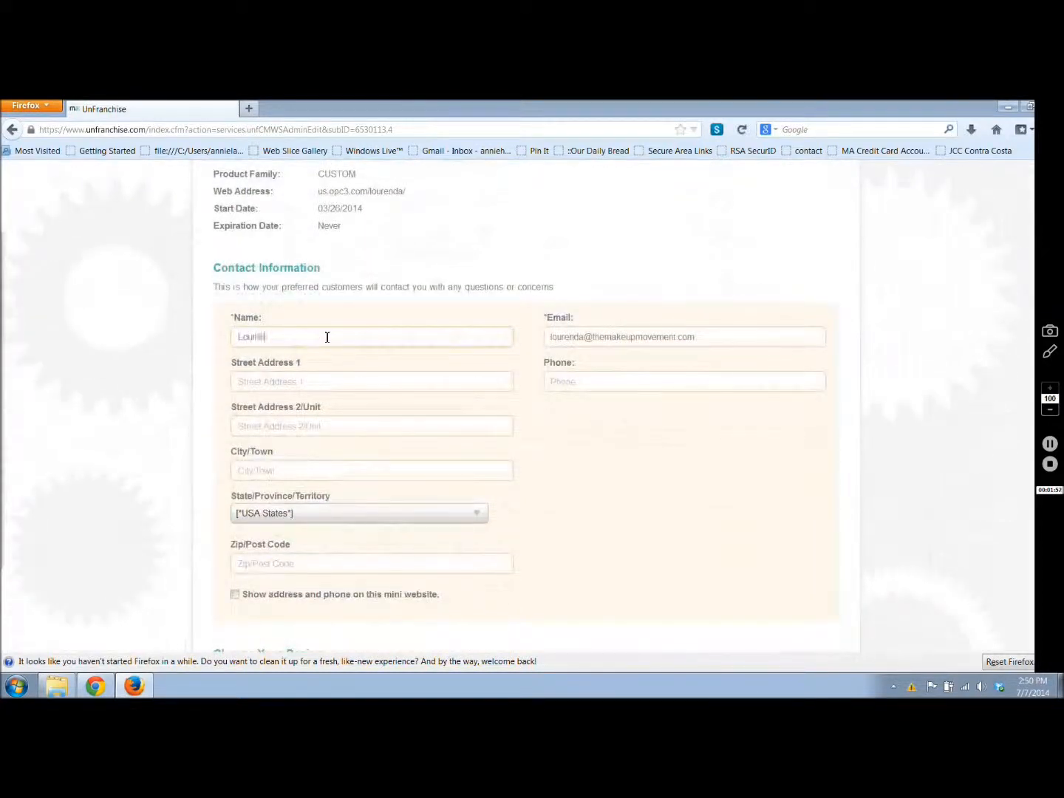
key(Tab)
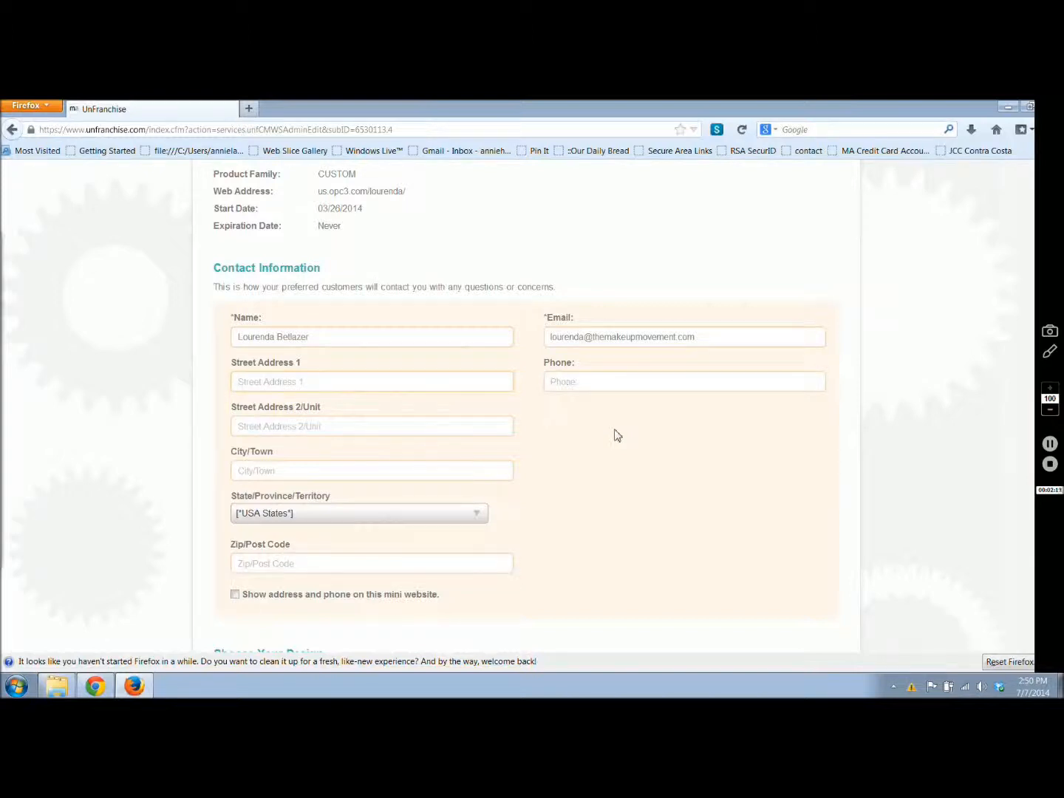
Step: Set the contact state to California and select the option to show address and phone on the mini website
scroll(618, 436, down, 3)
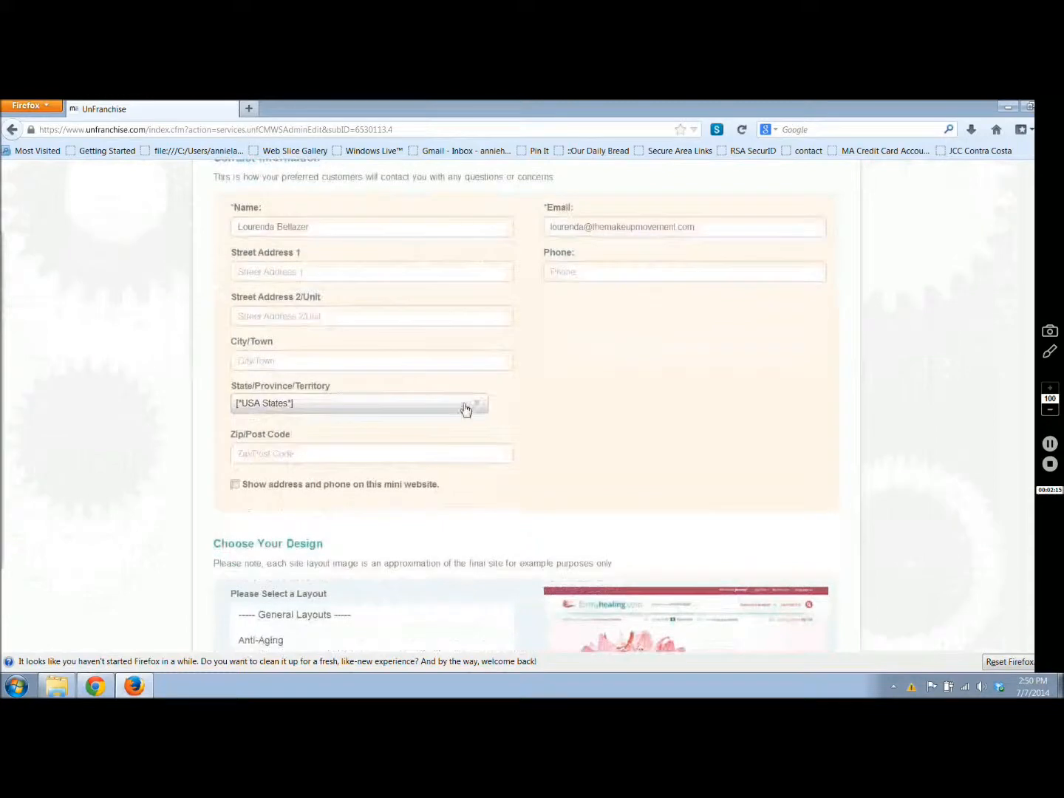
click(467, 407)
click(359, 514)
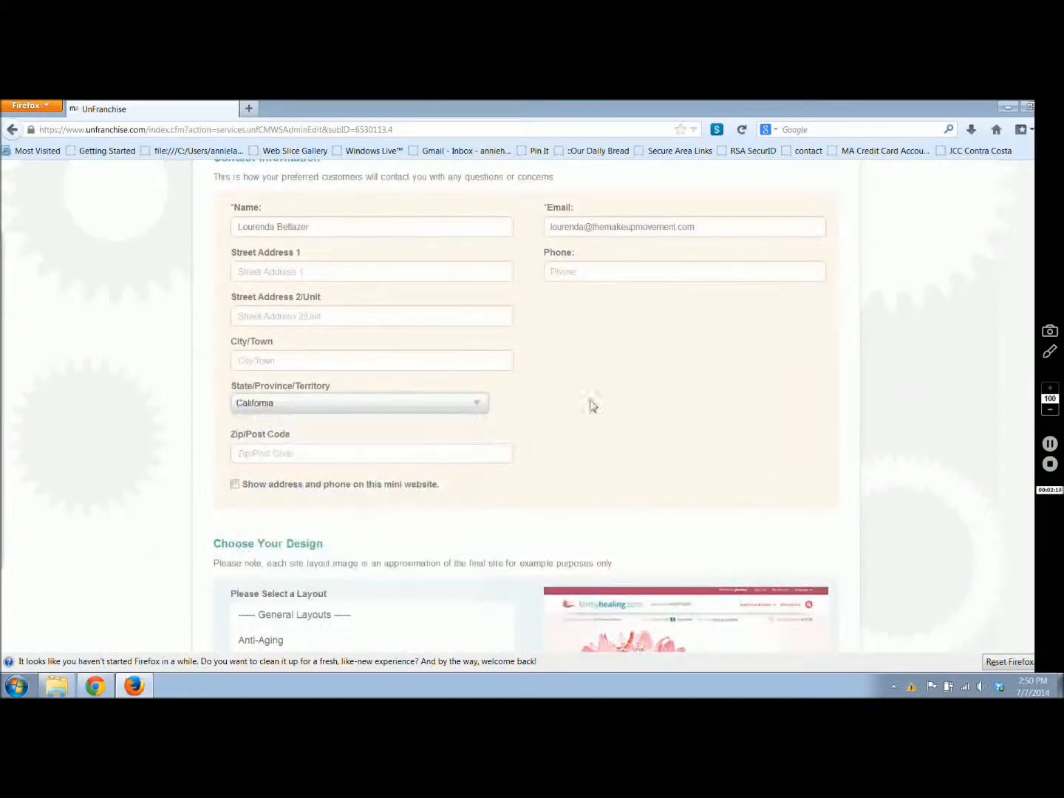
click(236, 484)
scroll(580, 328, down, 5)
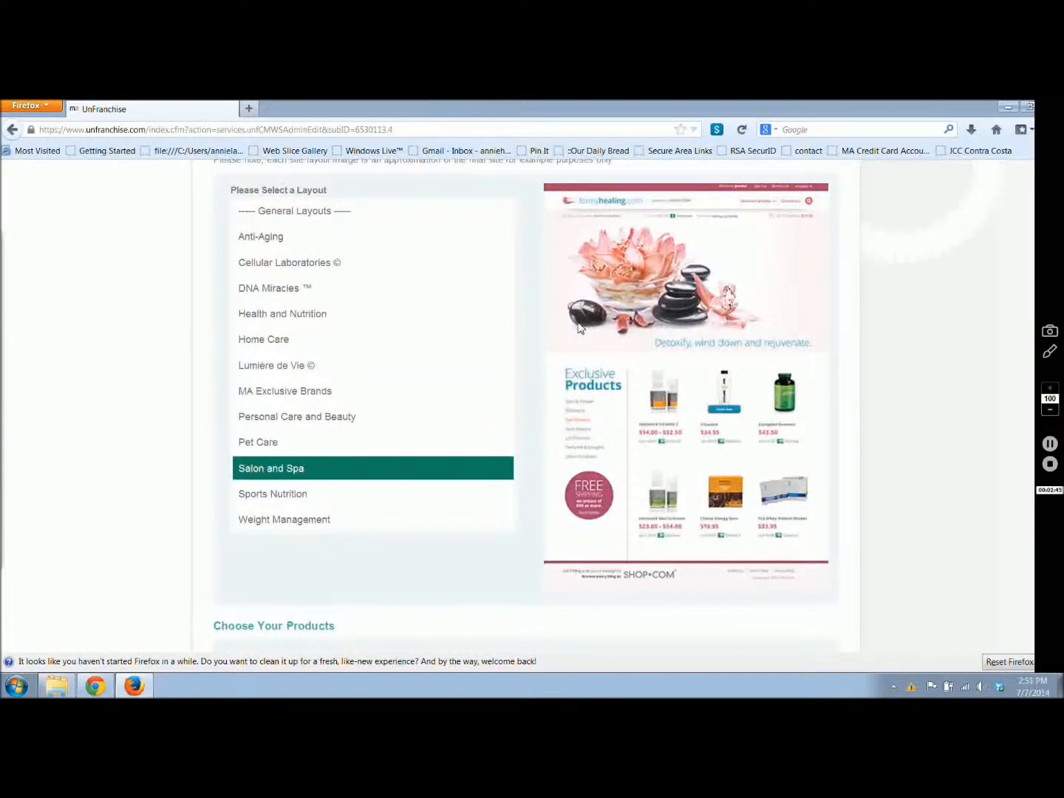
Step: Switch to the UnFranchise page in Chrome and try the DNA Miracles, Home Care, and Health and Nutrition layouts
click(134, 685)
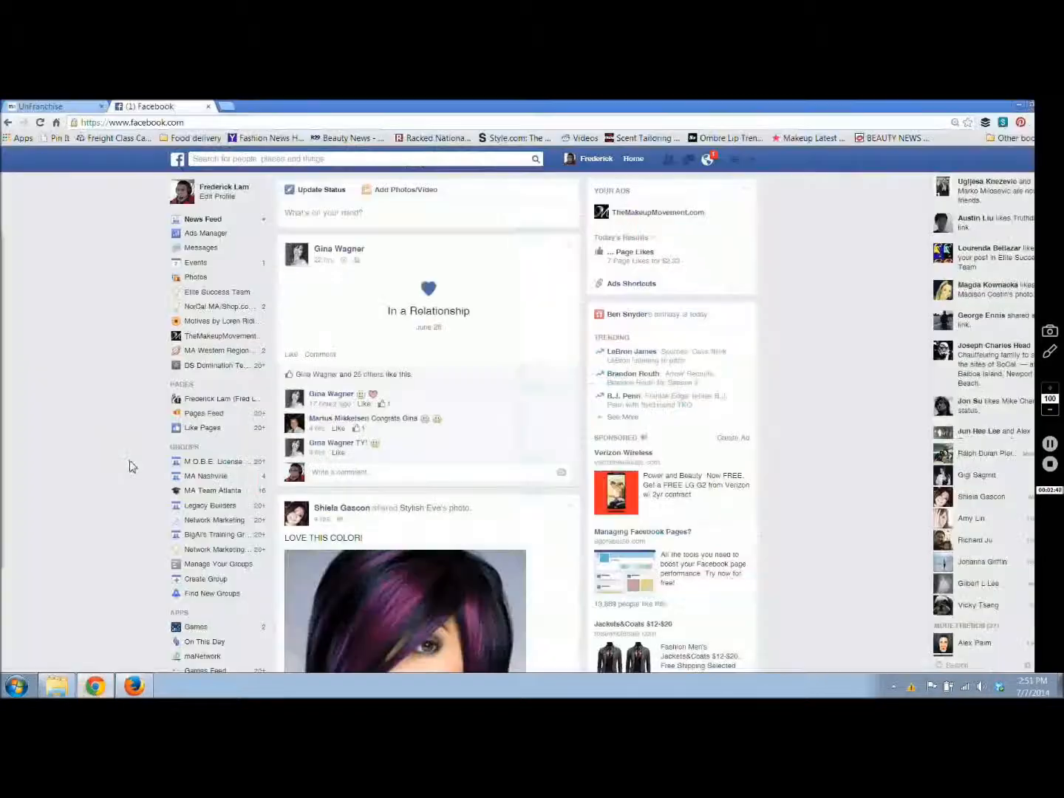
click(63, 106)
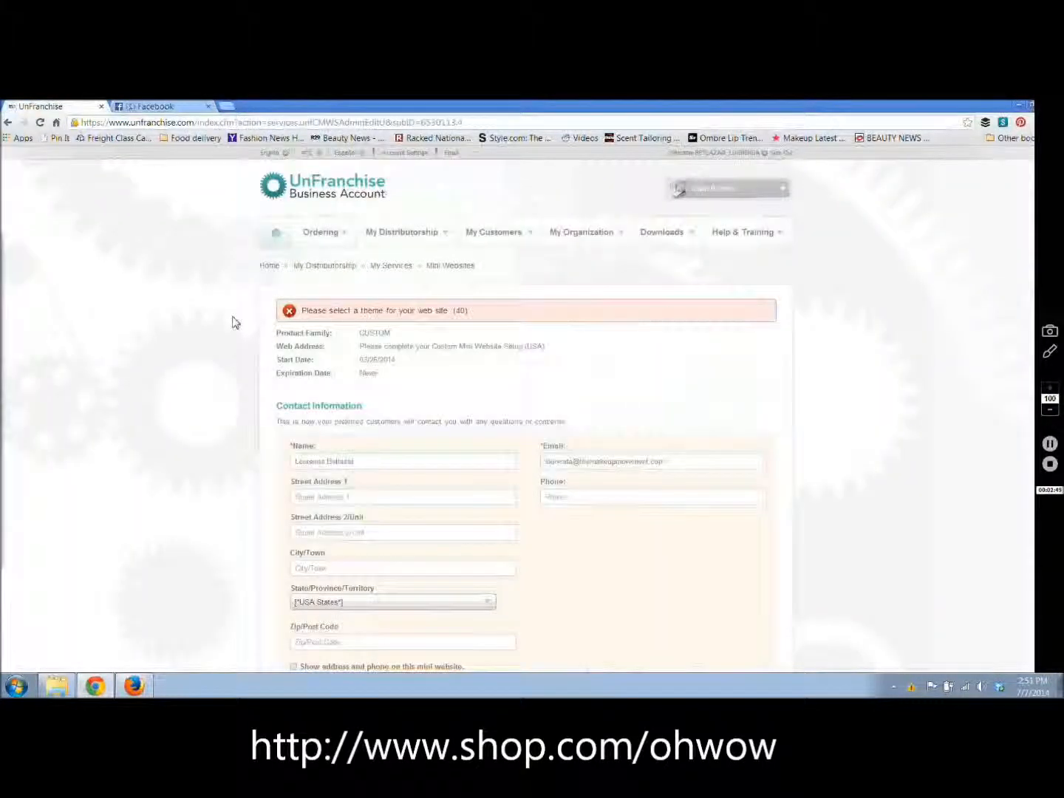
scroll(233, 323, down, 3)
scroll(233, 323, down, 4)
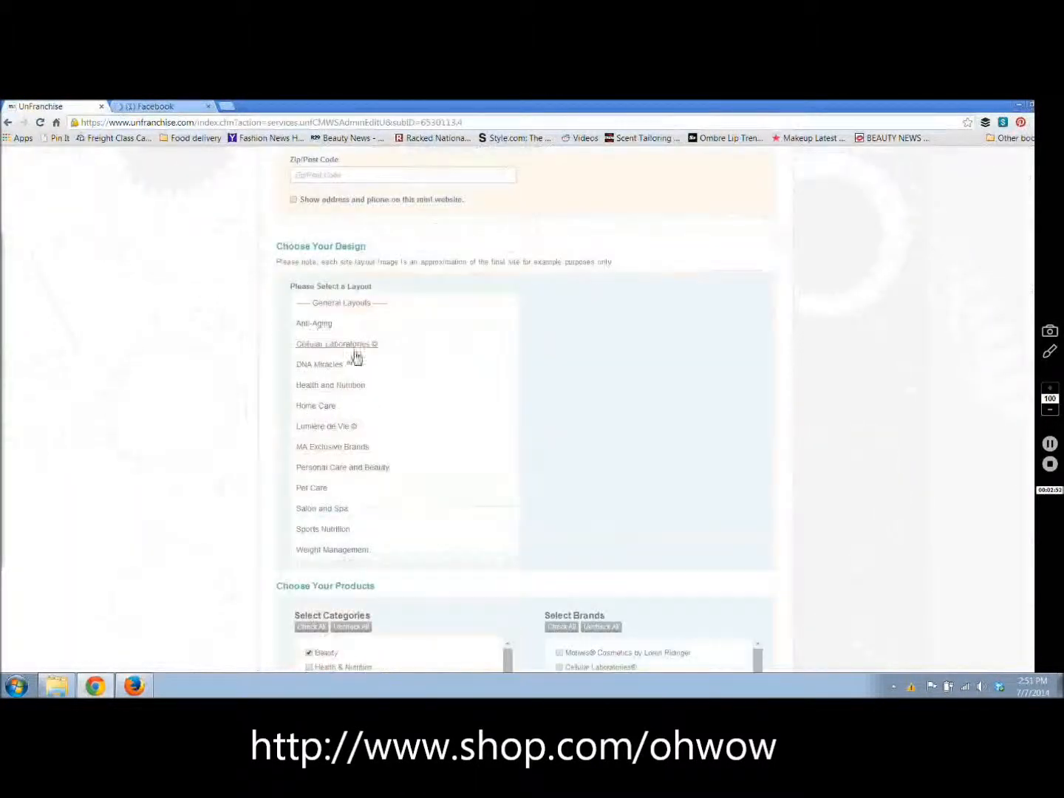
click(358, 367)
click(342, 406)
click(334, 386)
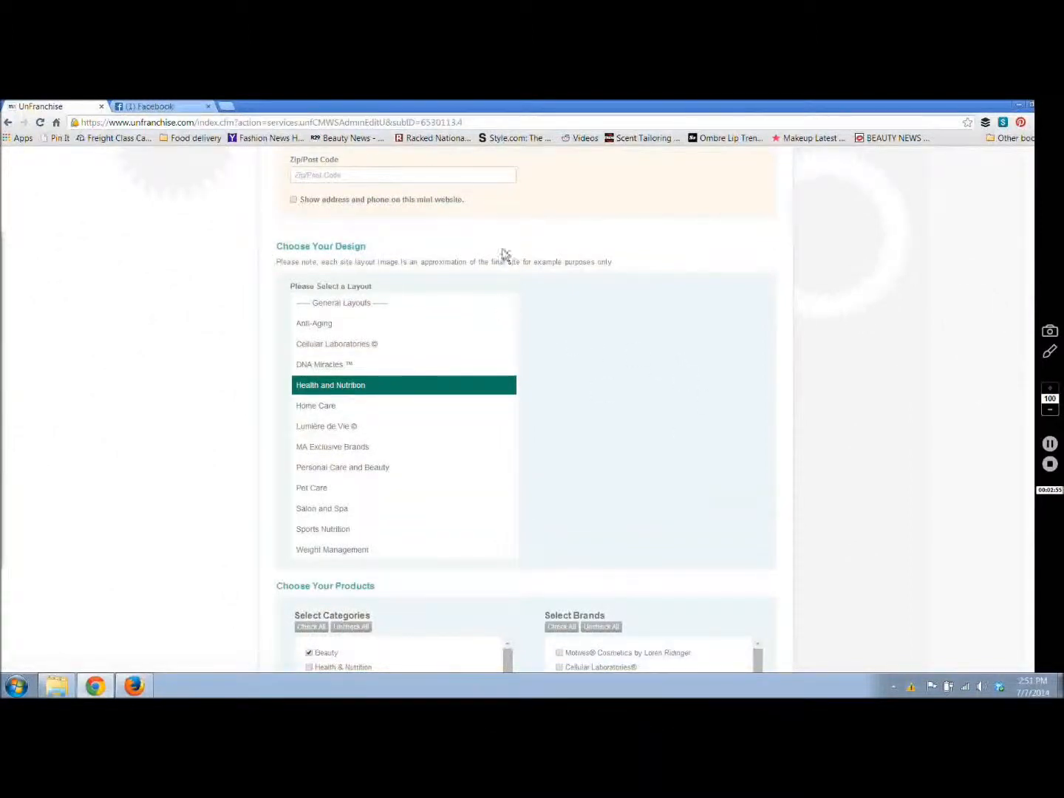
Step: Sign out of the UnFranchise account in Chrome and return to the mini website form in Firefox
scroll(503, 253, up, 2)
scroll(503, 251, up, 5)
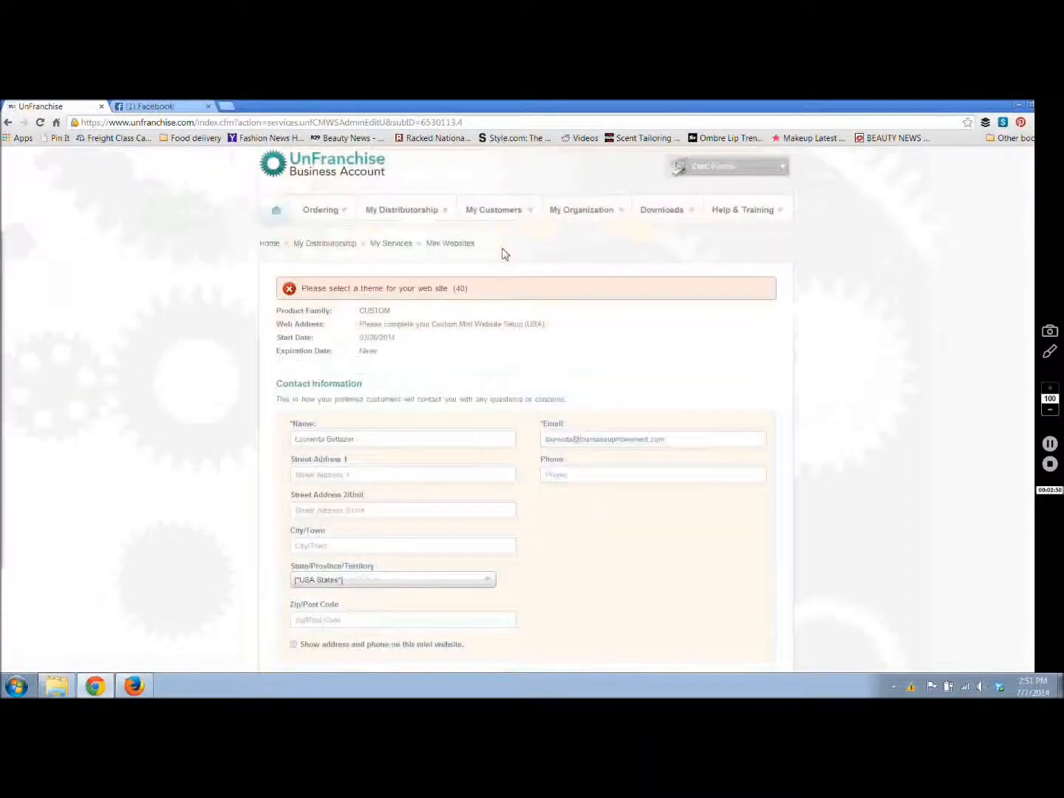
scroll(502, 254, up, 1)
click(776, 153)
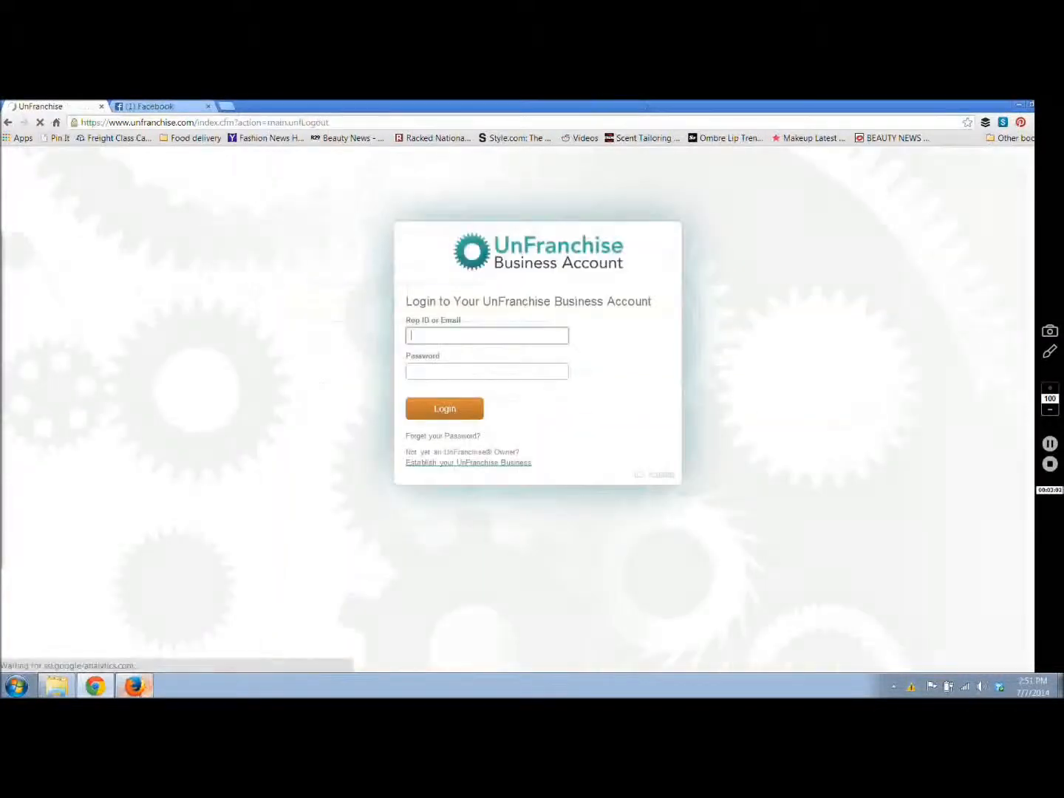
click(135, 687)
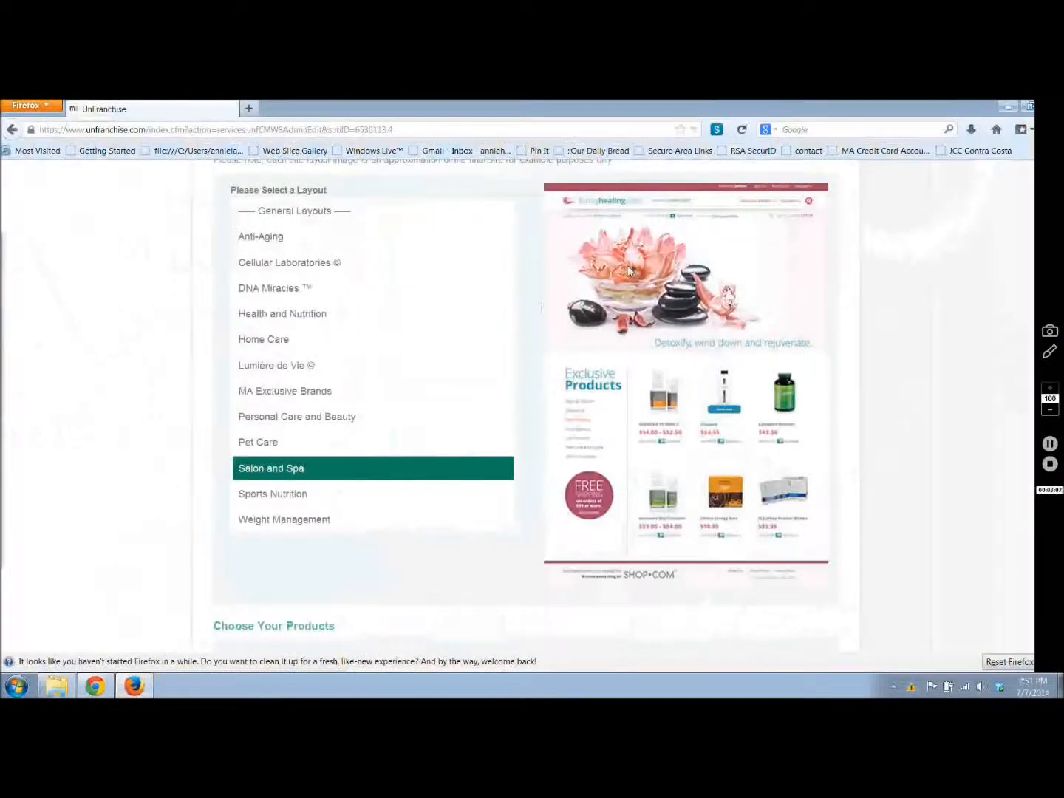
Step: Preview the MA Exclusive Brands, Home Care and Anti-Aging layouts, and choose the Lumière de Vie layout for the mini website
click(347, 391)
click(302, 344)
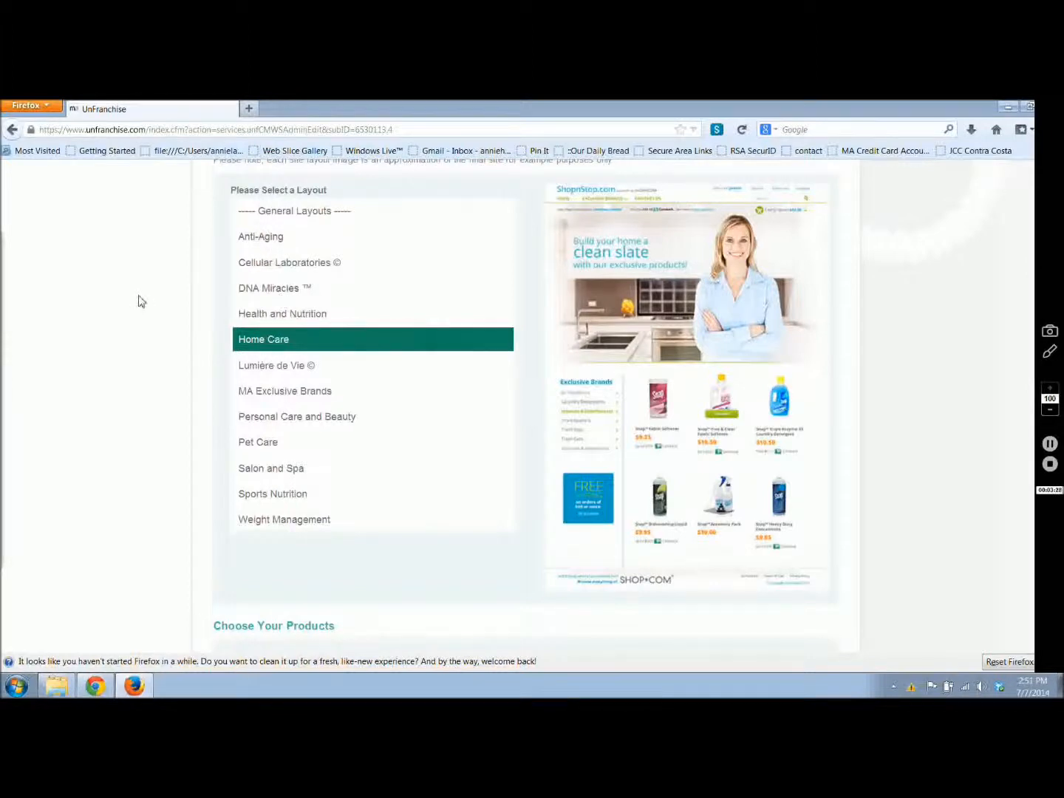
scroll(138, 301, up, 1)
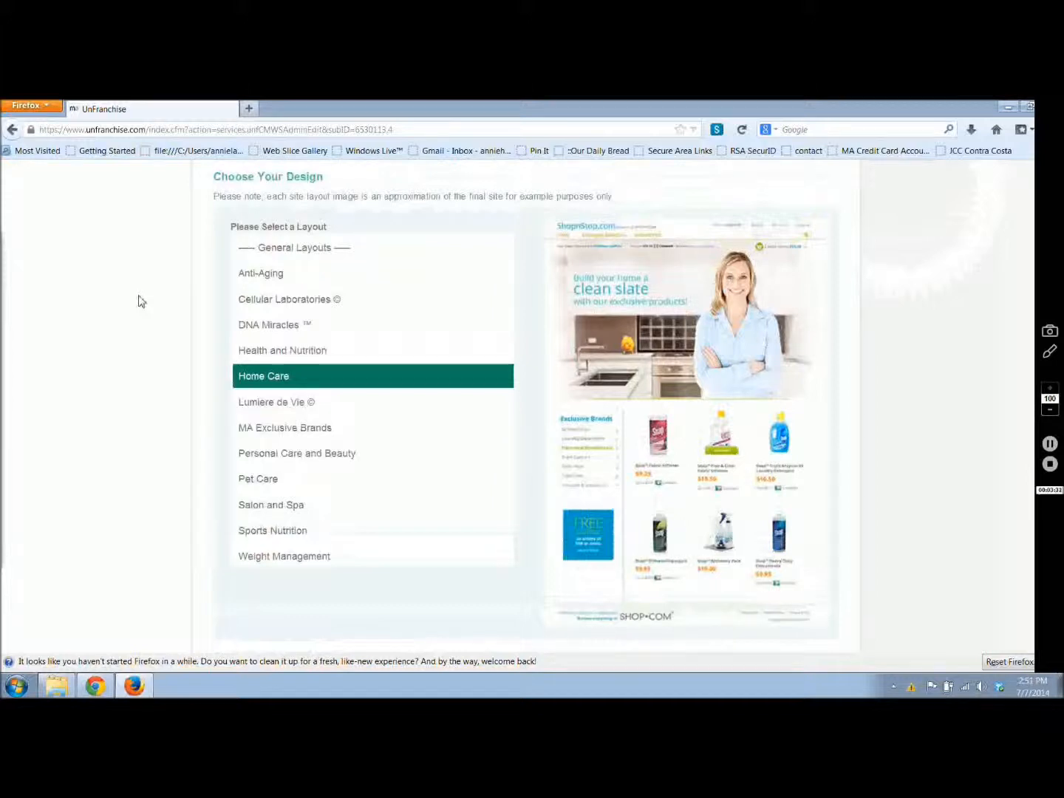
click(240, 275)
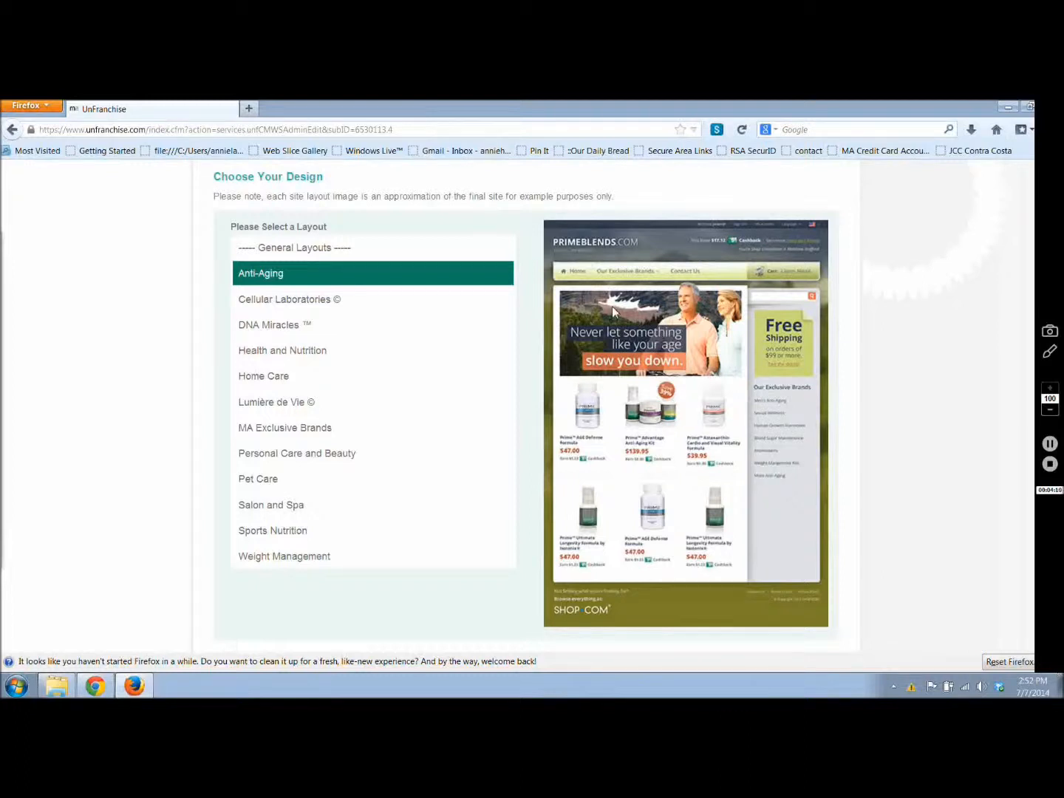
click(263, 404)
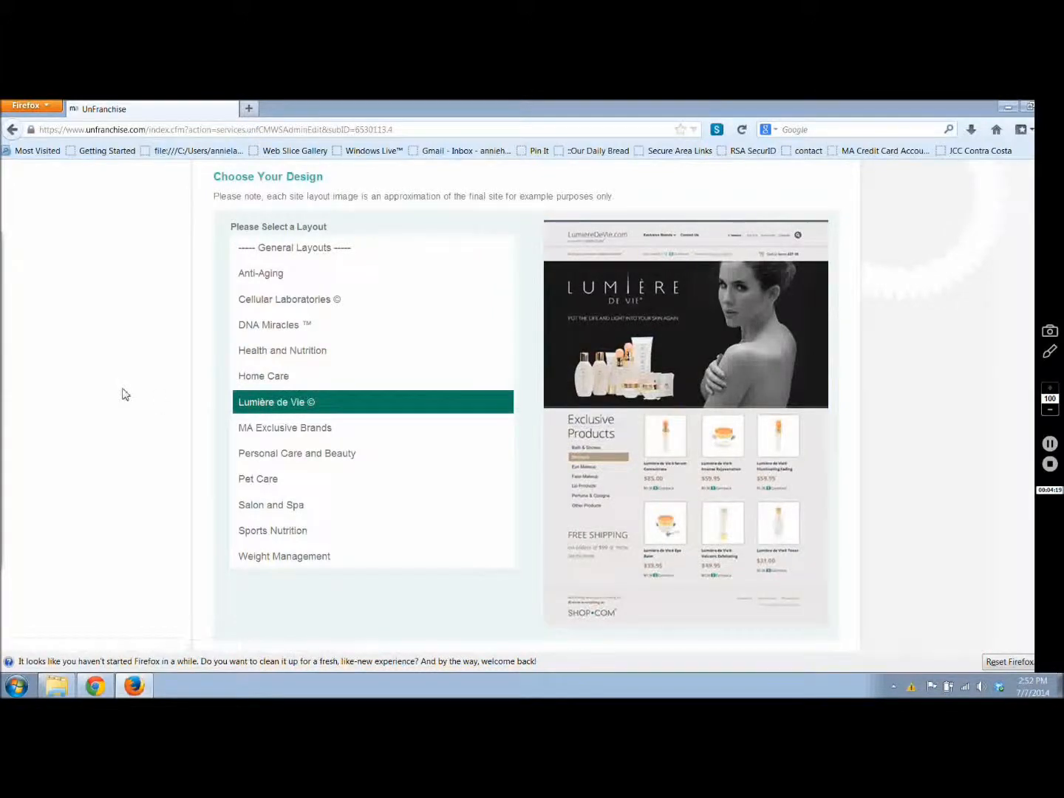
Step: Add Cellular Laboratories, Fixx by Market America and Skintelligence to the brands offered on the mini website
scroll(126, 395, down, 10)
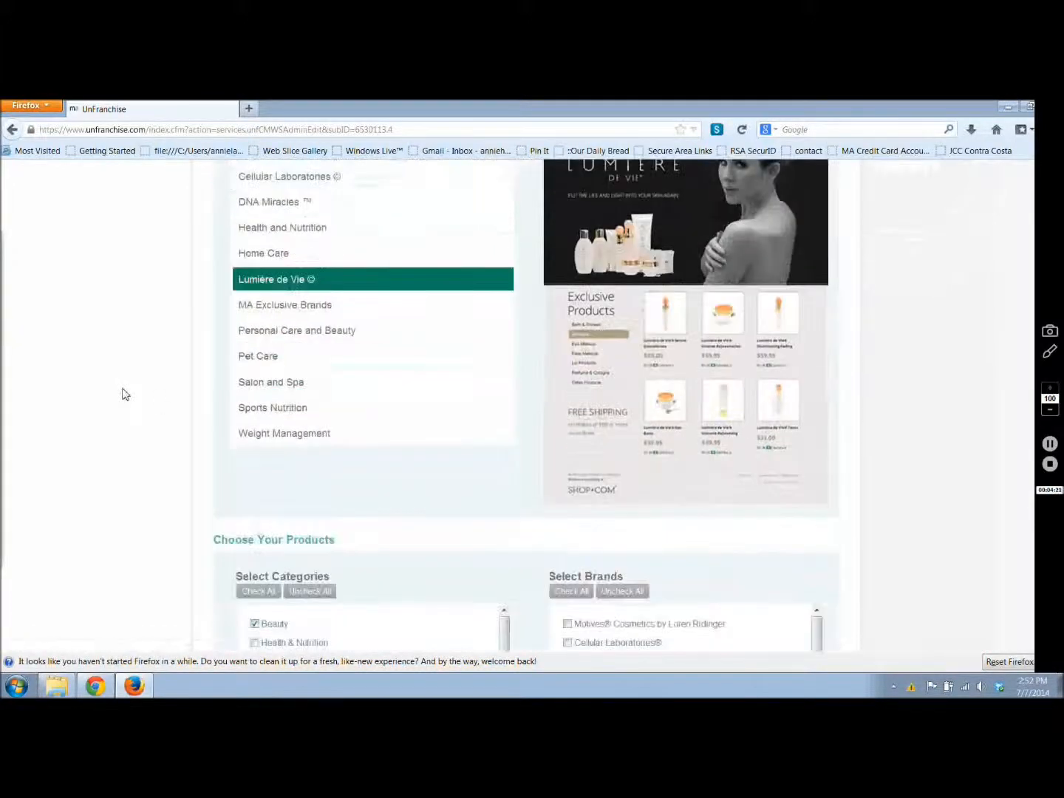
scroll(126, 394, down, 1)
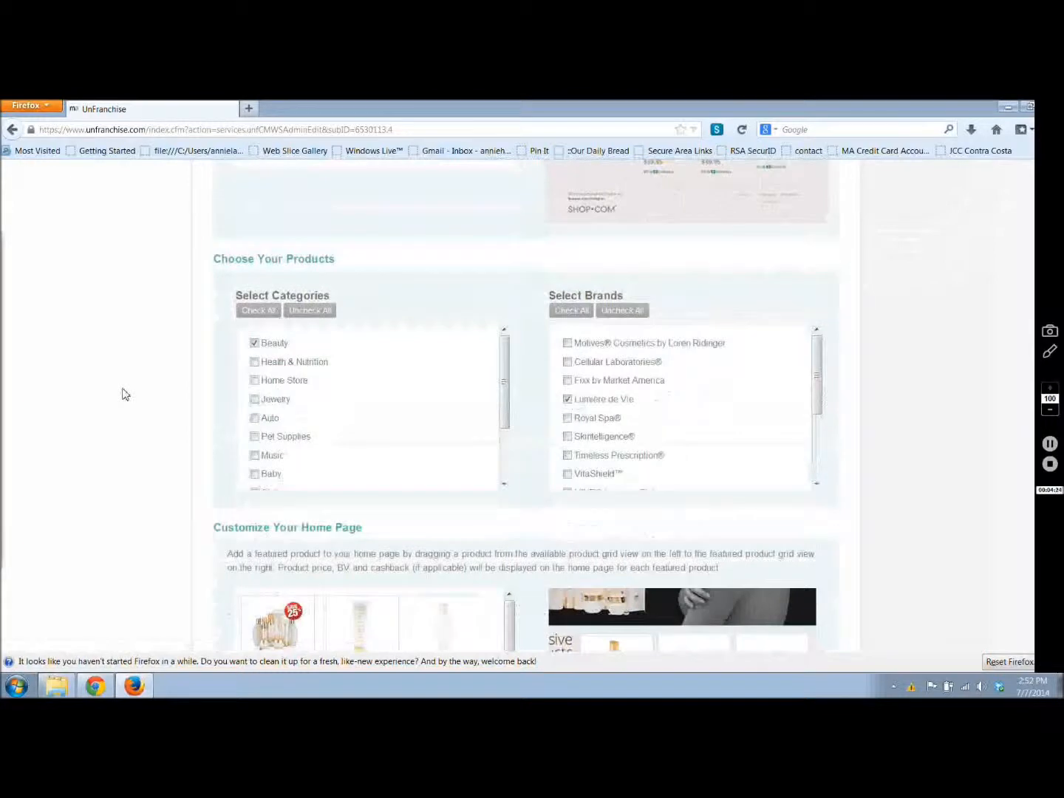
scroll(126, 394, up, 4)
scroll(126, 395, down, 4)
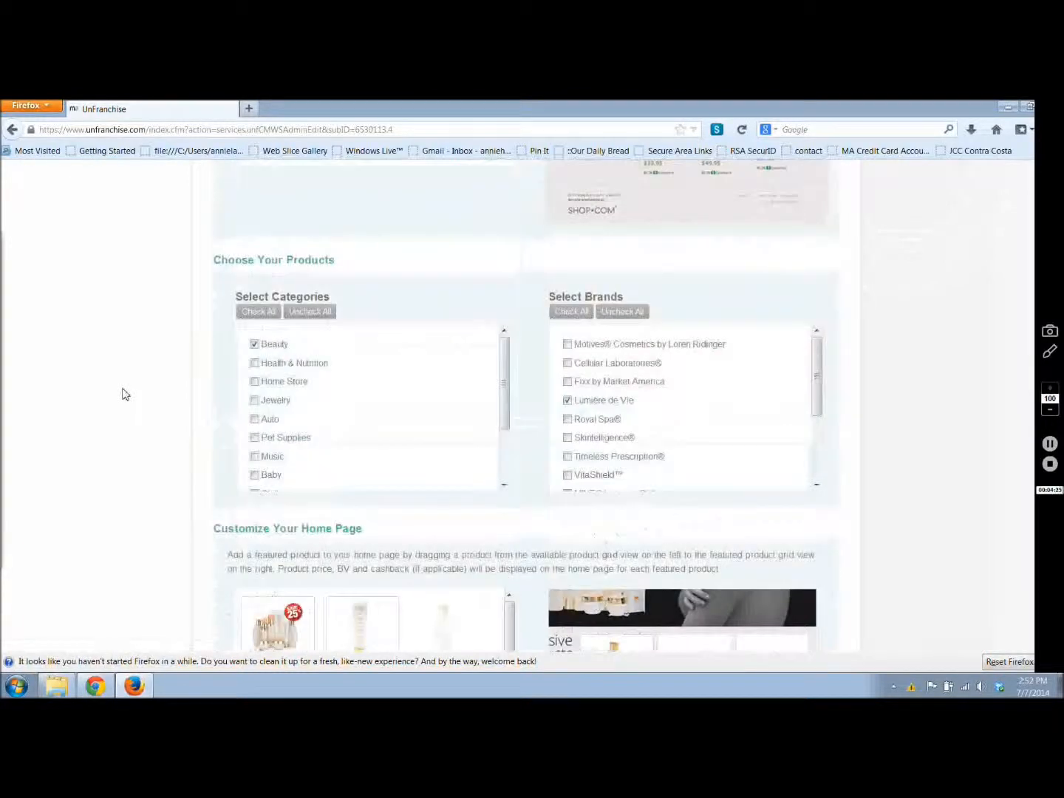
scroll(125, 395, down, 1)
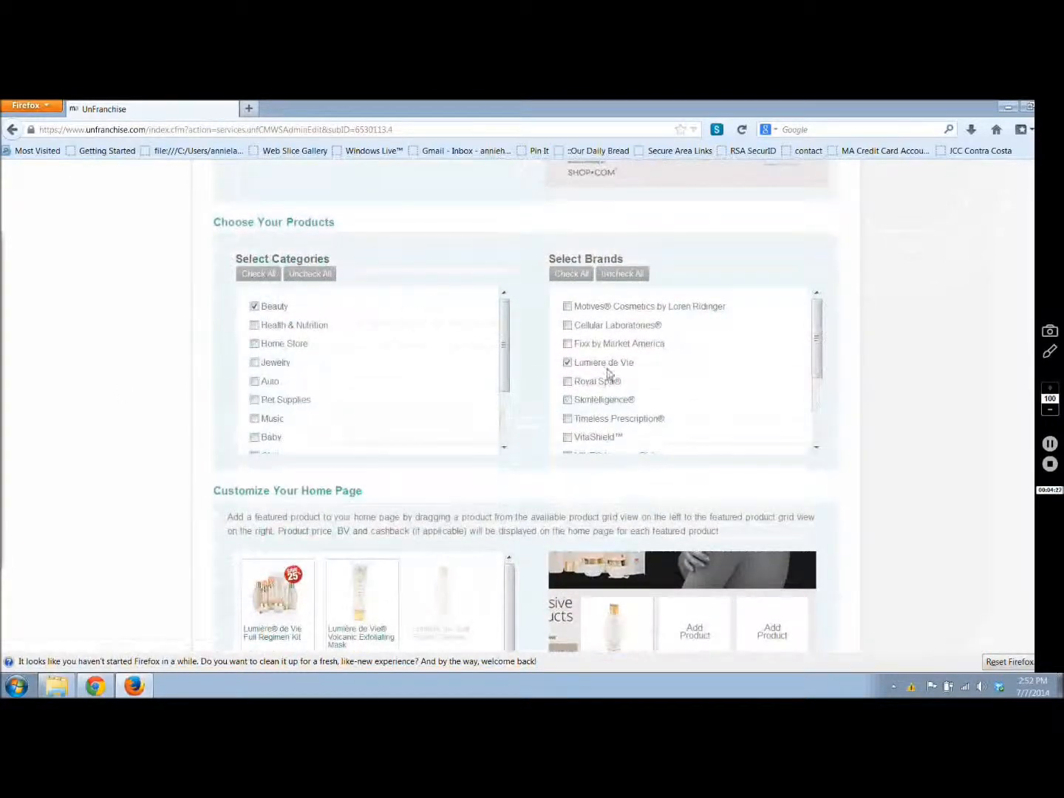
click(580, 325)
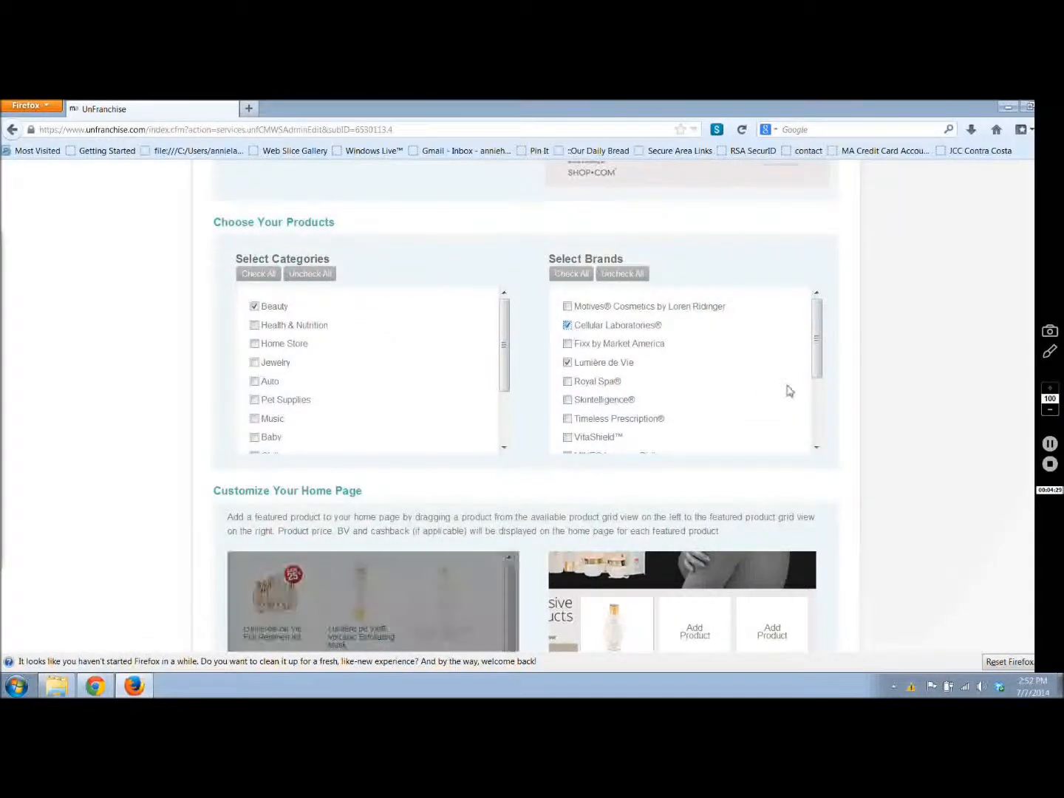
drag(822, 336, 820, 352)
click(567, 324)
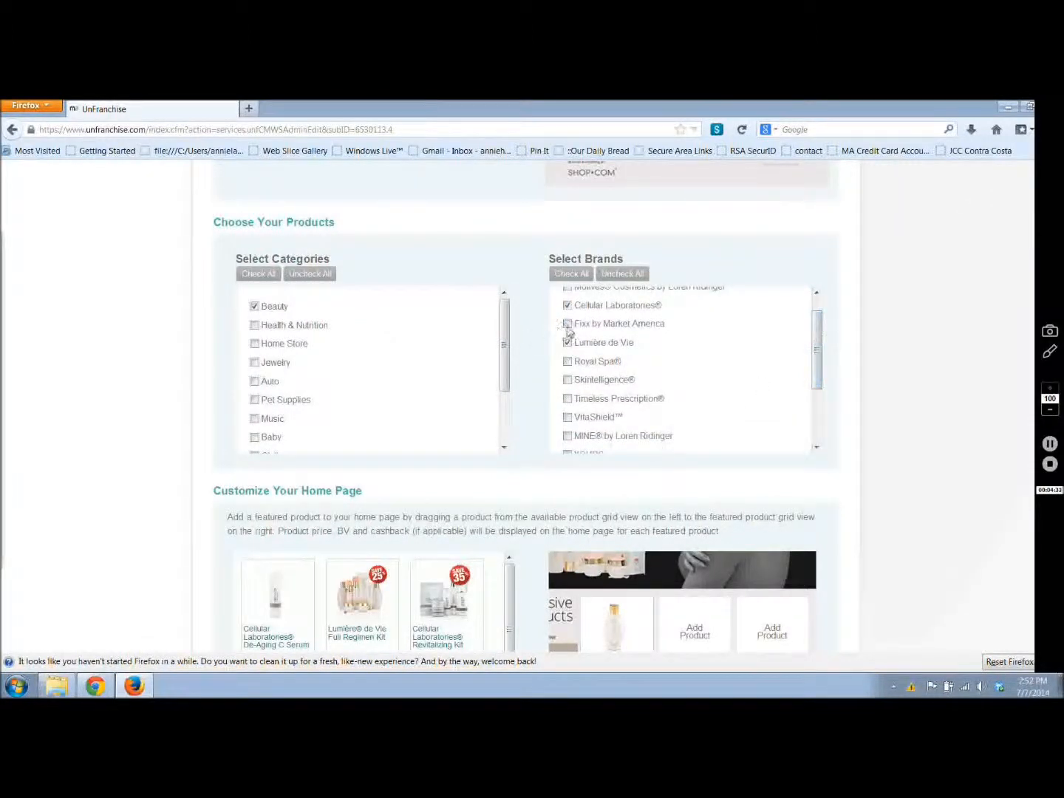
click(569, 379)
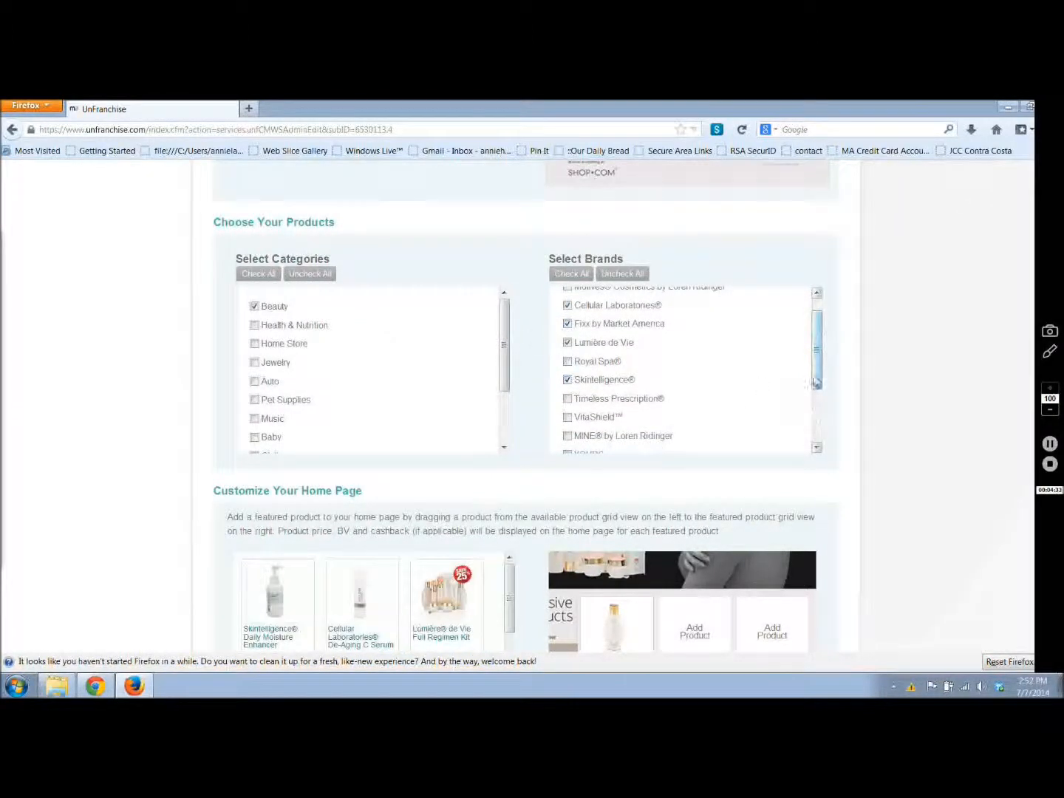
Step: Include the Timeless Prescription, VitaShield, Matriskin and Pentaxyl brands in the mini website's product selection
drag(818, 384, 826, 419)
click(567, 332)
click(567, 350)
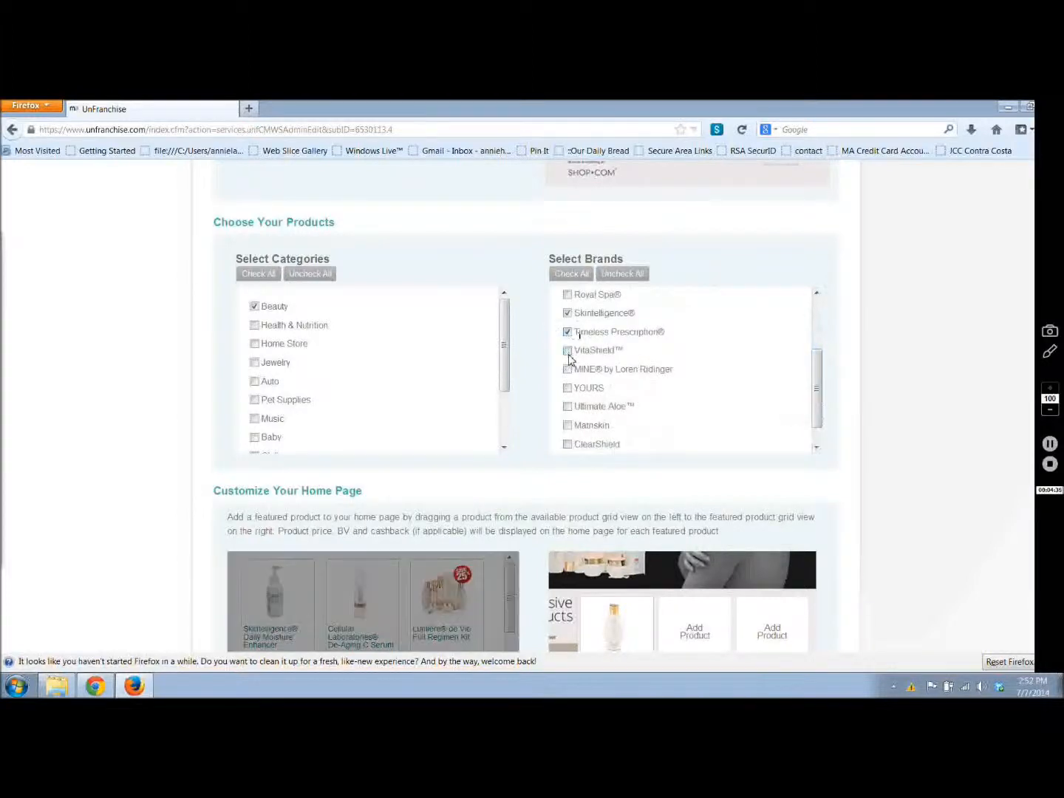
click(567, 425)
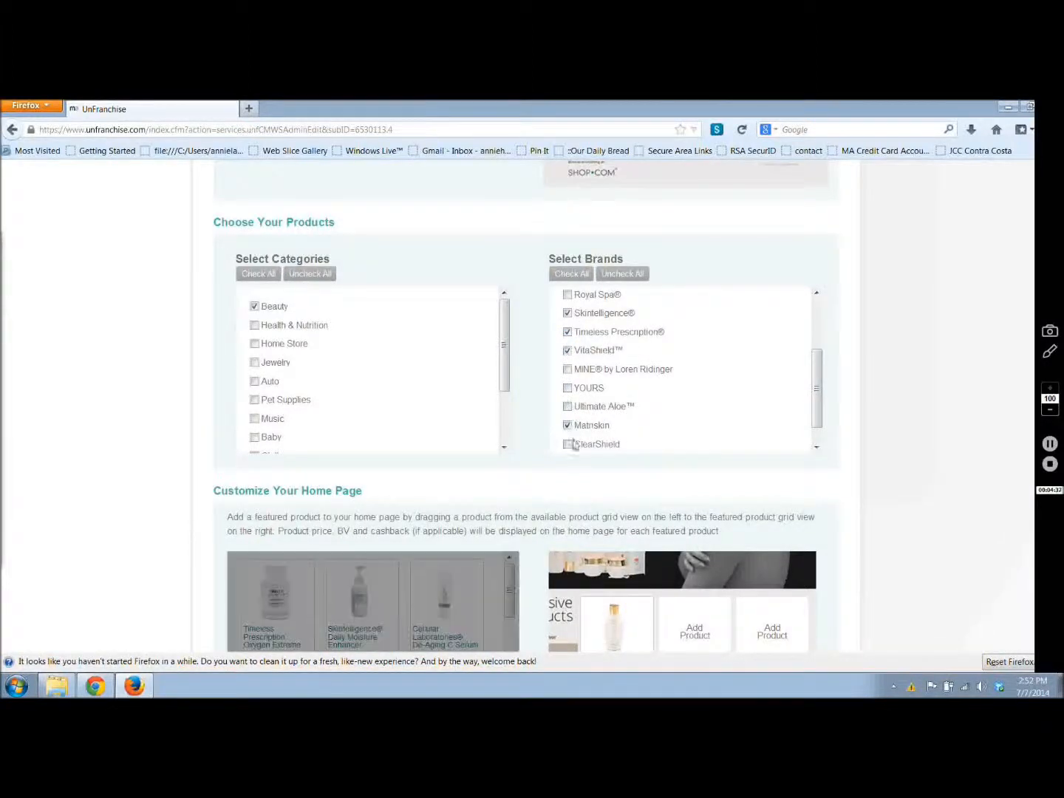
scroll(818, 384, down, 1)
click(567, 441)
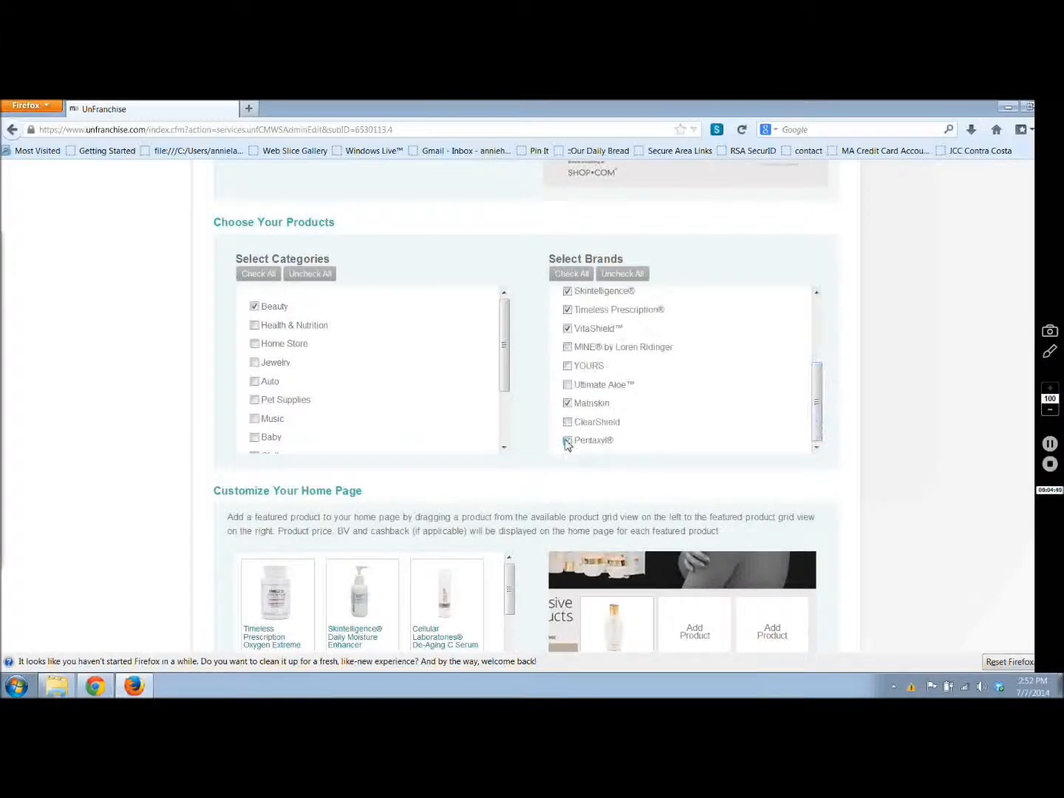
Step: Review the available products and the featured product grid in the home page customization section
scroll(889, 343, down, 2)
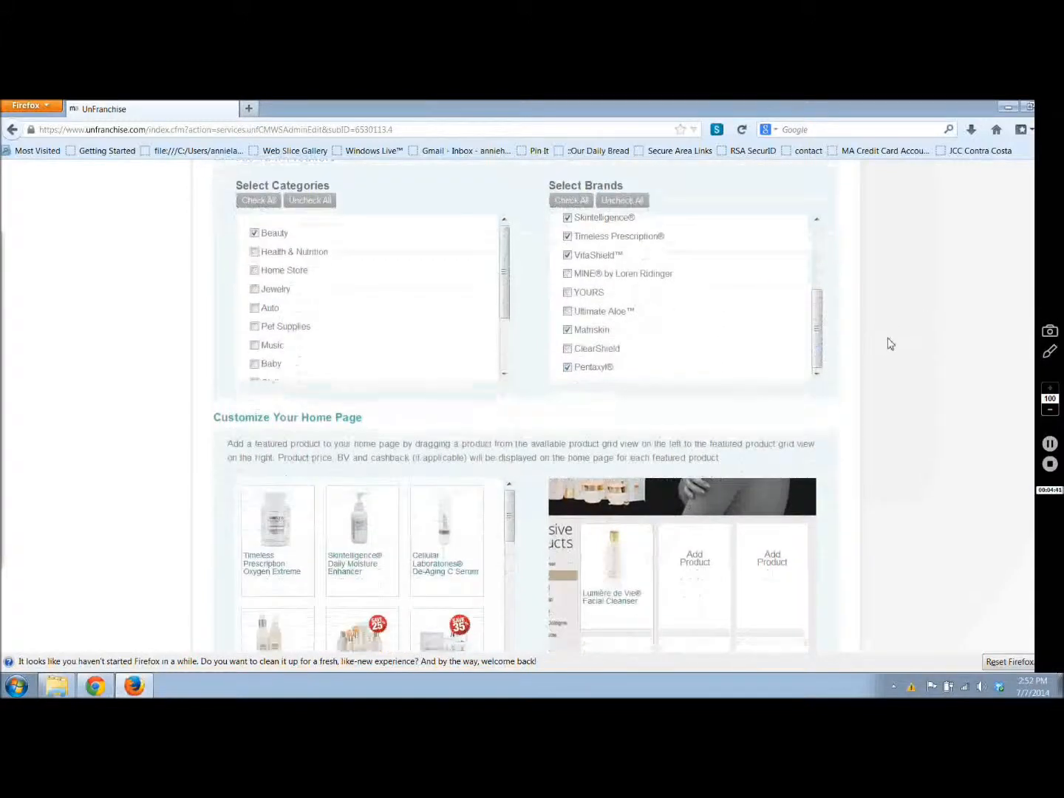
scroll(889, 343, down, 3)
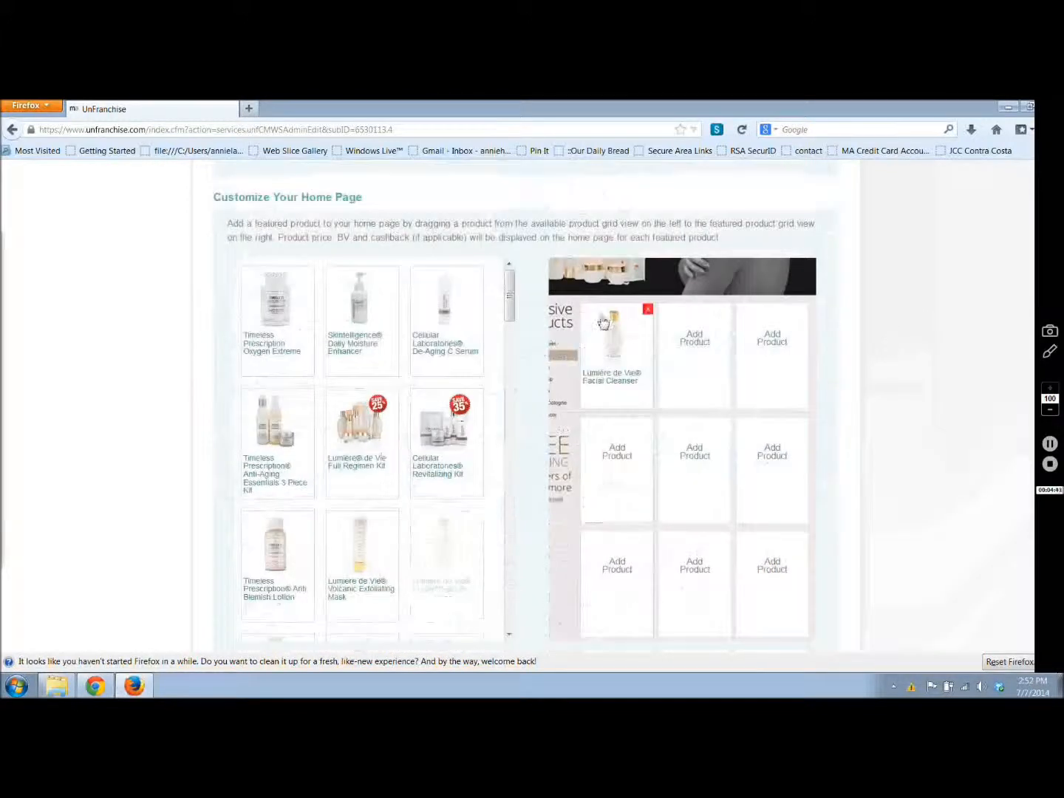
mouse_move(511, 297)
mouse_down()
mouse_move(513, 570)
mouse_move(522, 361)
mouse_move(513, 279)
mouse_up()
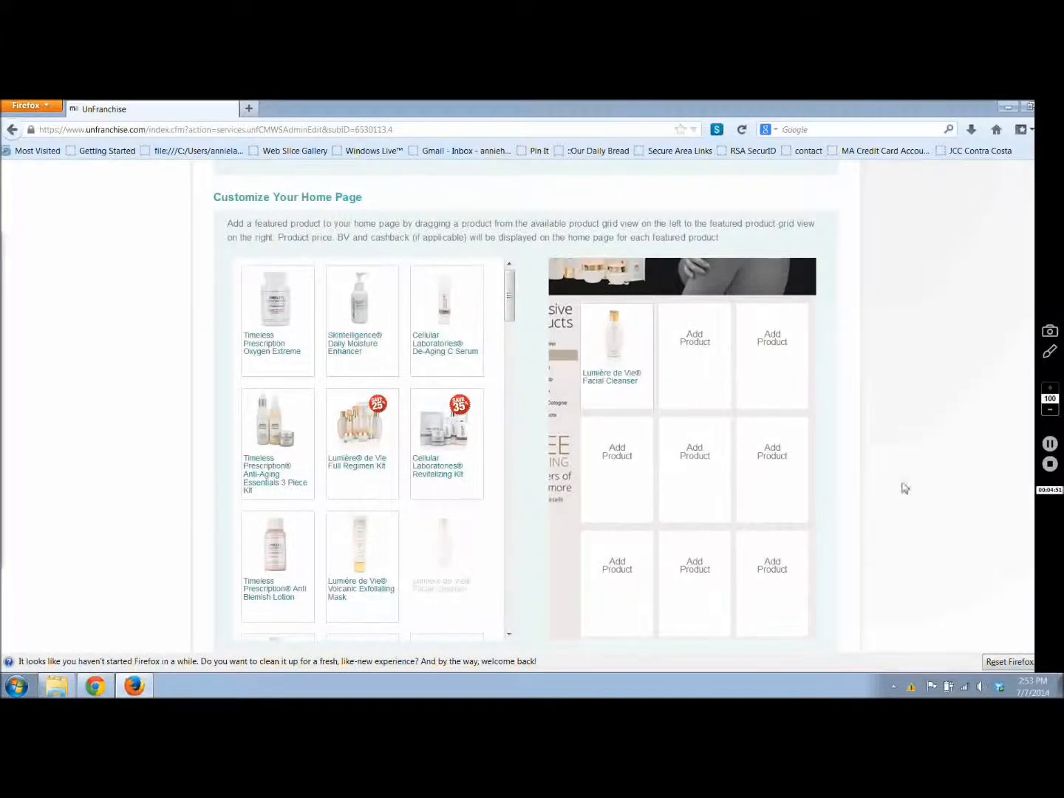
scroll(923, 478, down, 2)
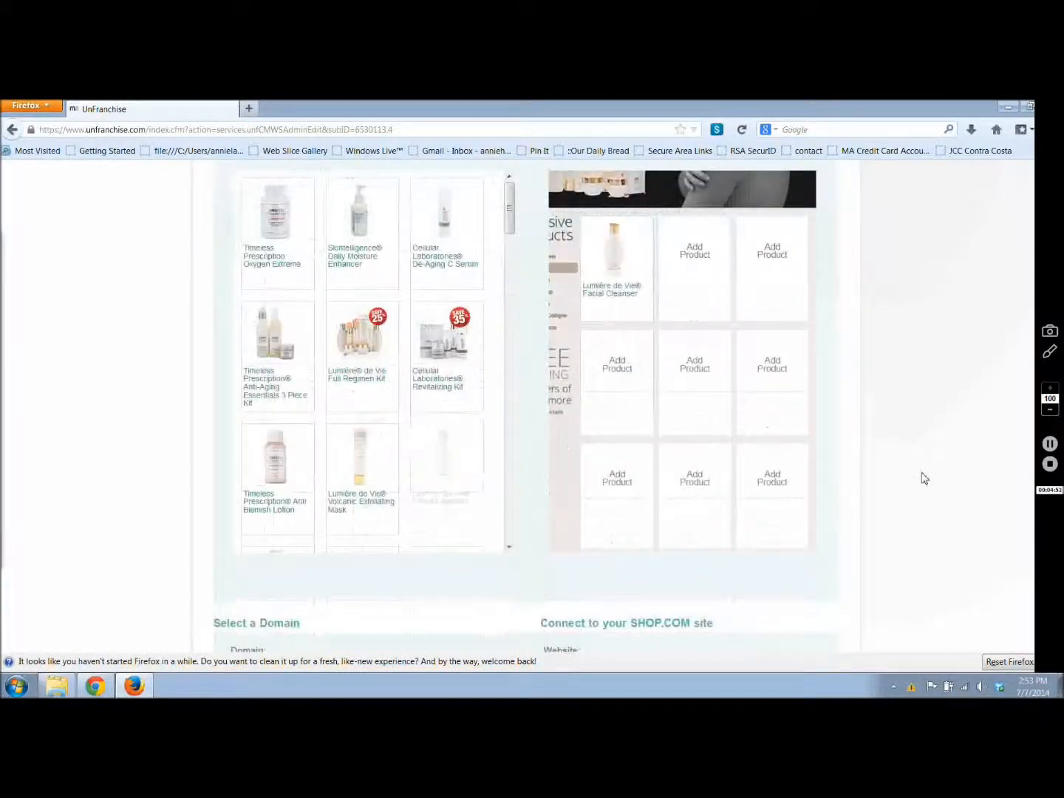
Step: Feature the Lumière de Vie Full Regimen Kit, Cellular Laboratories Revitalizing Kit and Lumière de Vie Volcanic Exfoliating Mask in the home page product grid
drag(363, 322, 621, 249)
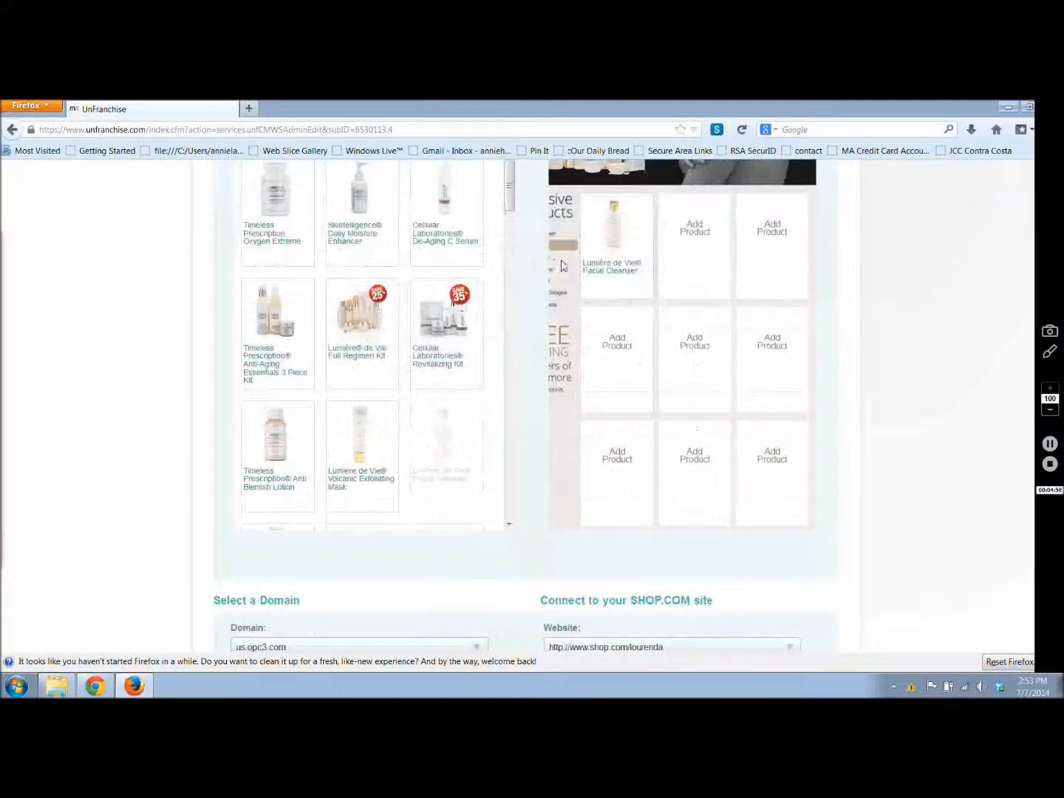
drag(386, 319, 695, 244)
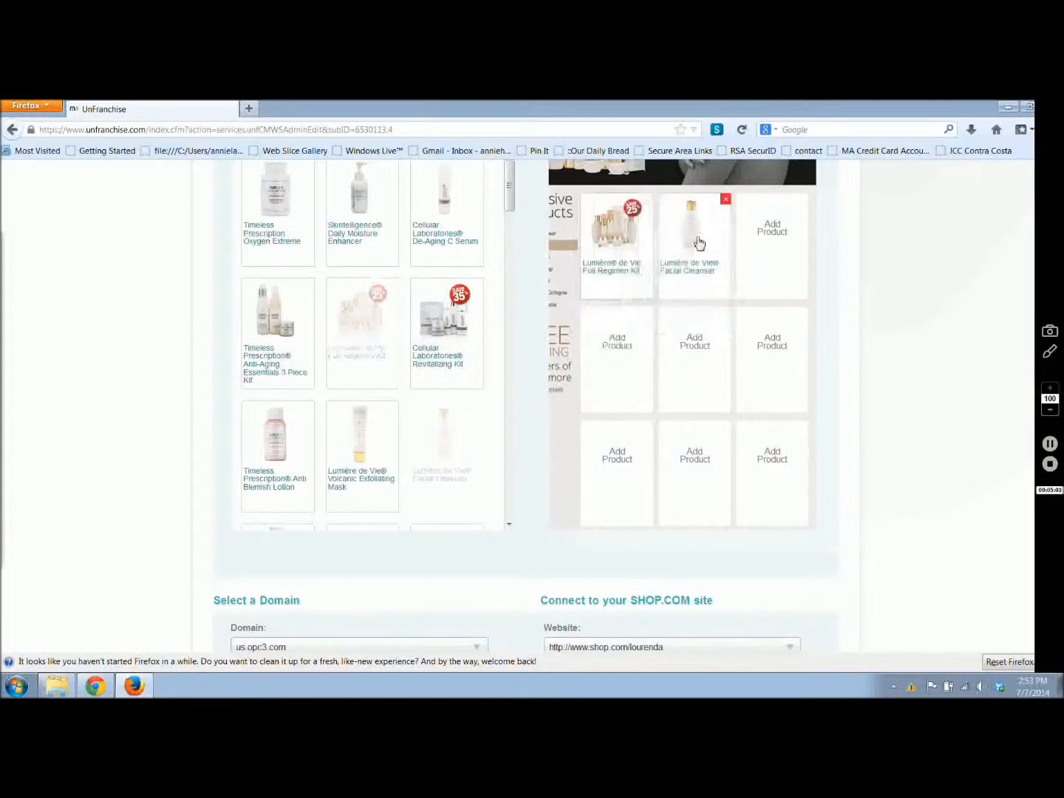
drag(443, 336, 710, 251)
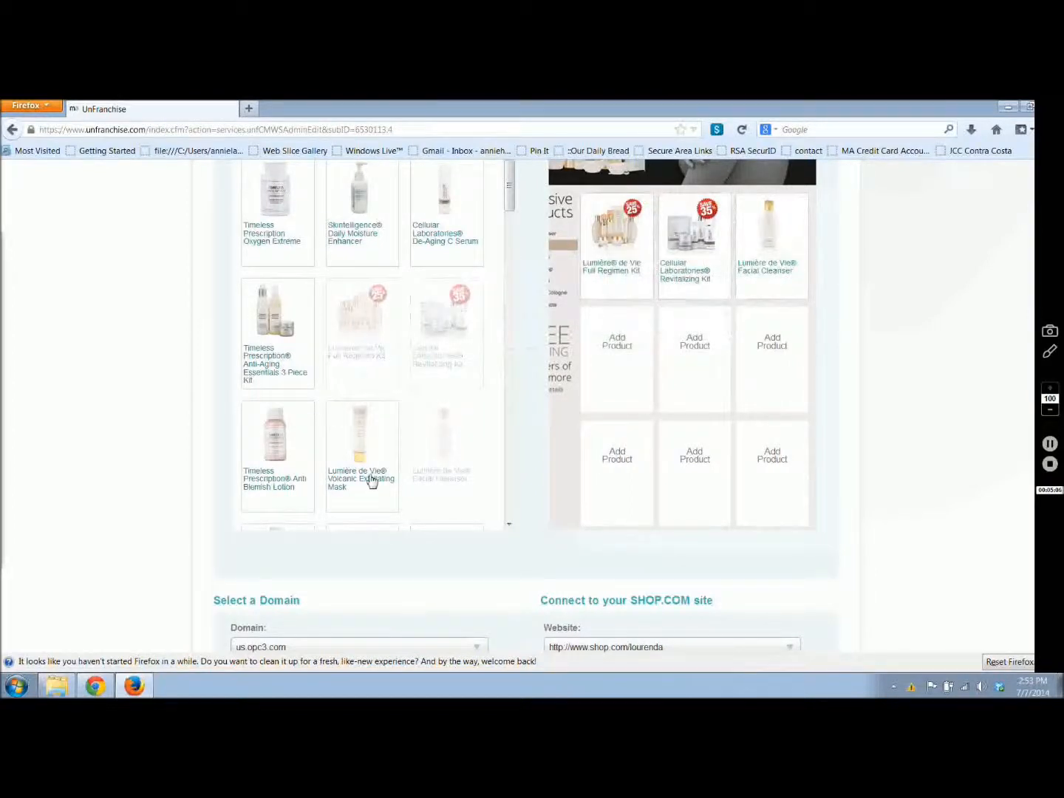
drag(361, 480, 590, 393)
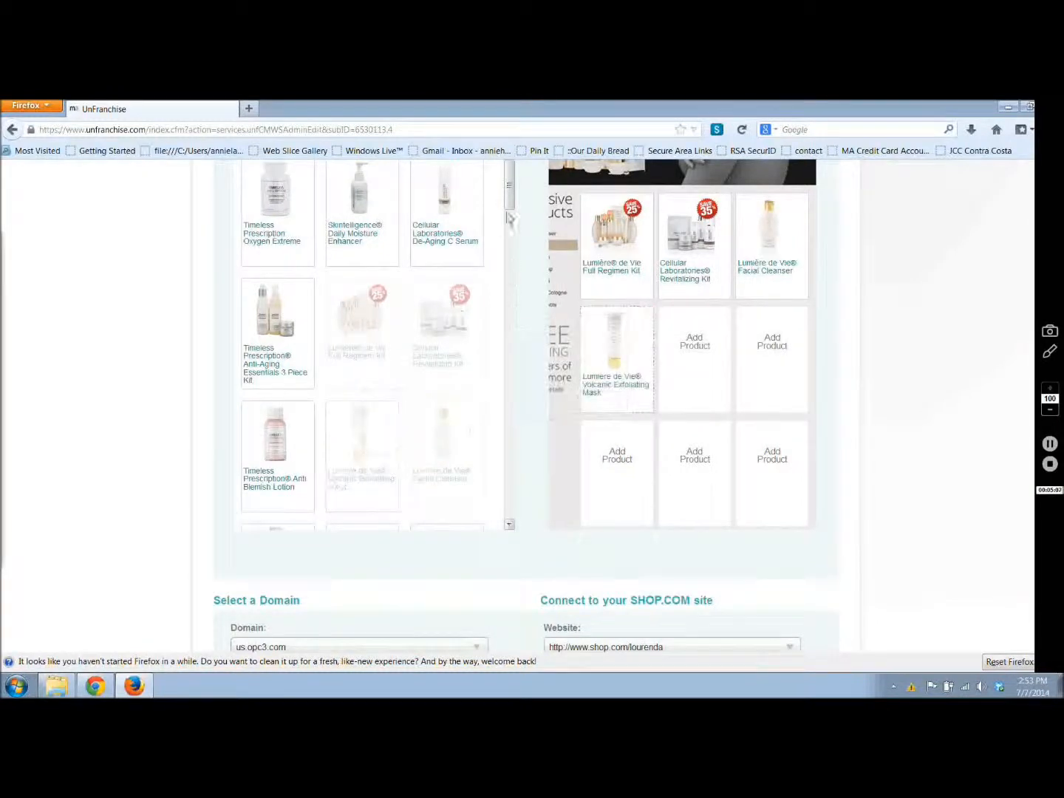
Step: Add the Lumière de Vie Eye Balm, Illuminating Fading Fluid and Intensive Hand & Body Crème to the home page product grid
scroll(513, 218, down, 3)
drag(512, 214, 514, 269)
drag(373, 278, 711, 373)
drag(362, 475, 768, 342)
drag(510, 237, 511, 309)
drag(357, 222, 618, 471)
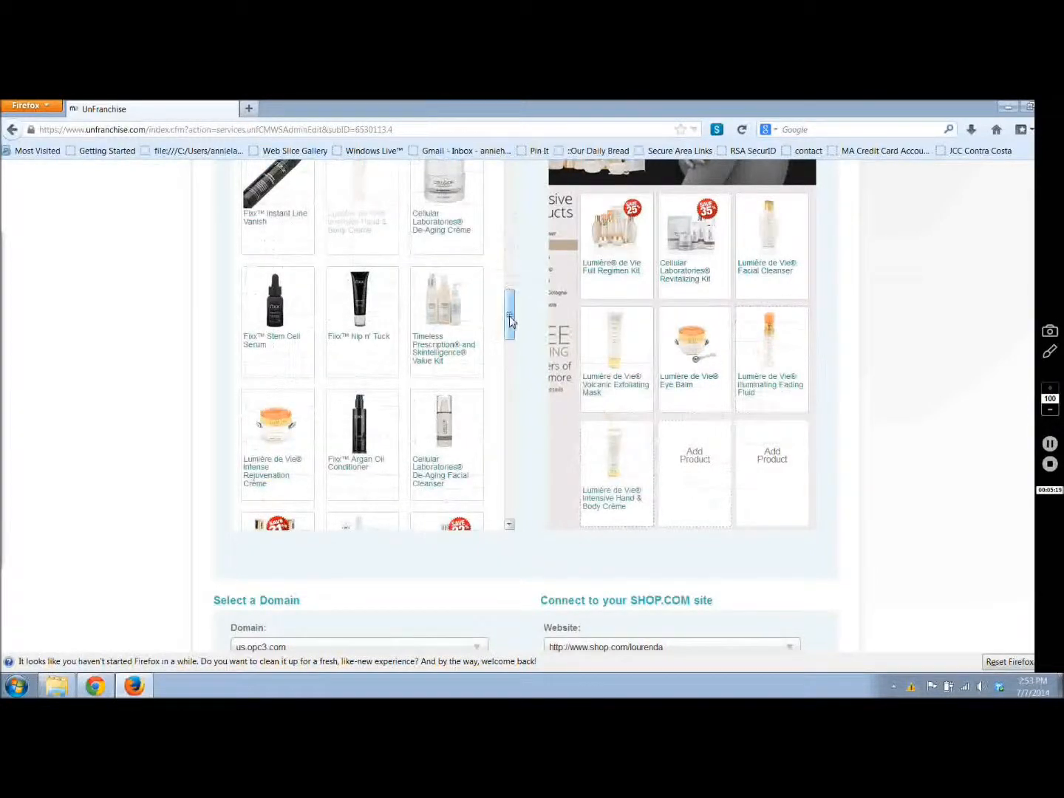
Step: Replace the Cellular Laboratories Revitalizing Kit with the Lumière de Vie Skincare Value Kit in the grid's second slot and rearrange the other products
drag(508, 315, 509, 340)
drag(281, 403, 698, 450)
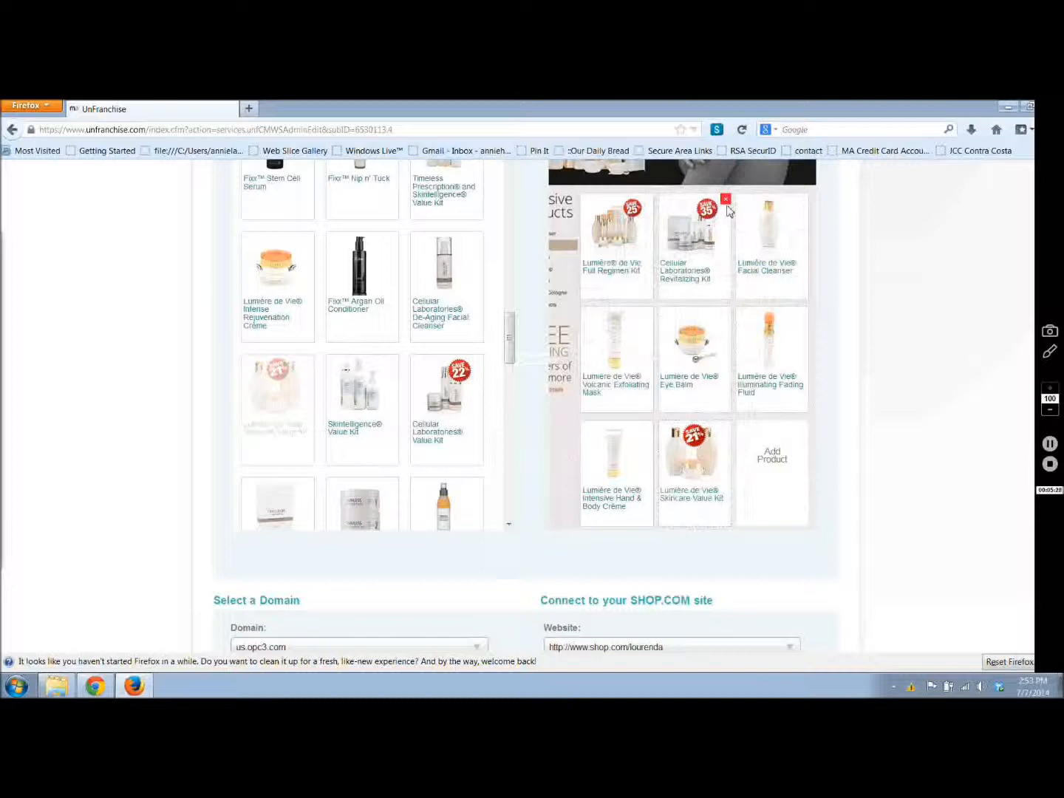
click(726, 200)
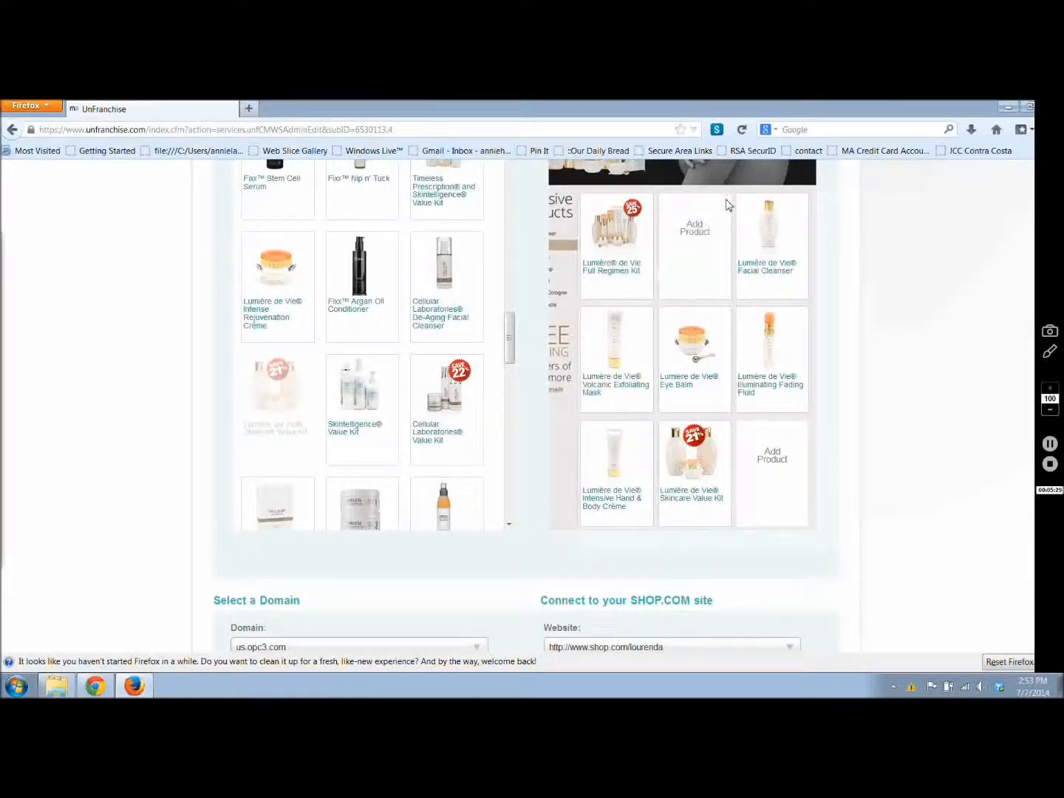
drag(681, 494, 677, 288)
drag(617, 347, 769, 244)
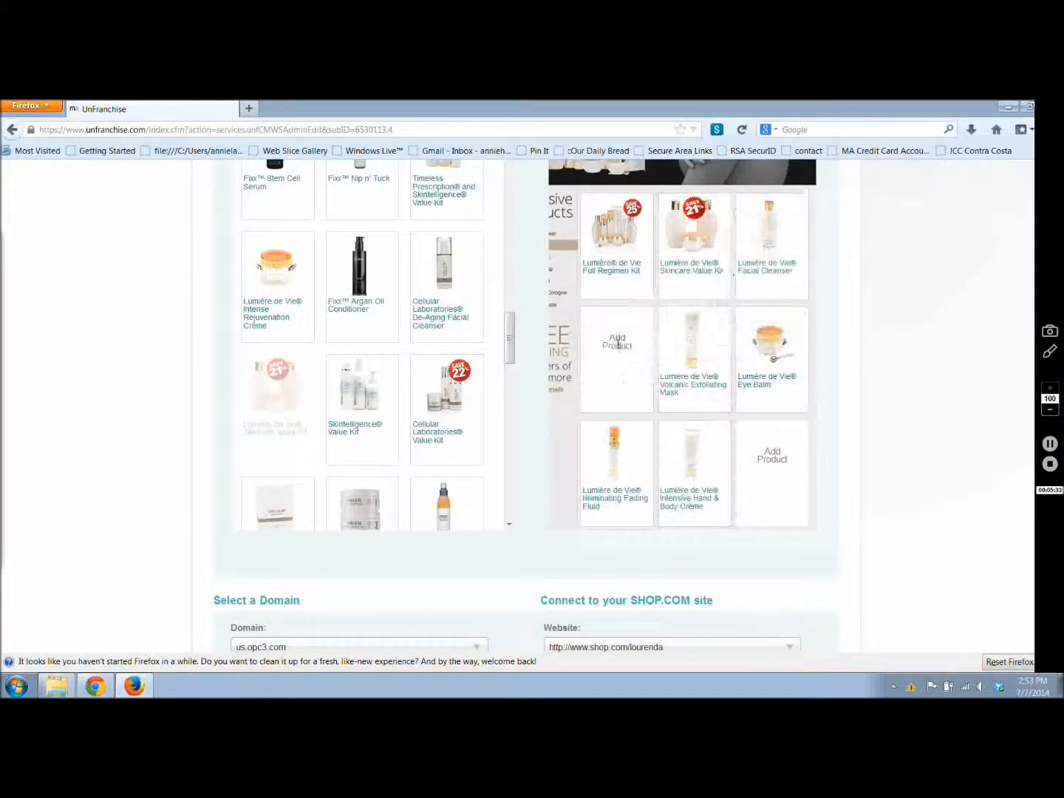
Step: Fill the two empty grid slots with the Lumière de Vie Serum Concentrate in the second row and the Toner in the last row
drag(509, 341, 510, 402)
drag(275, 355, 612, 380)
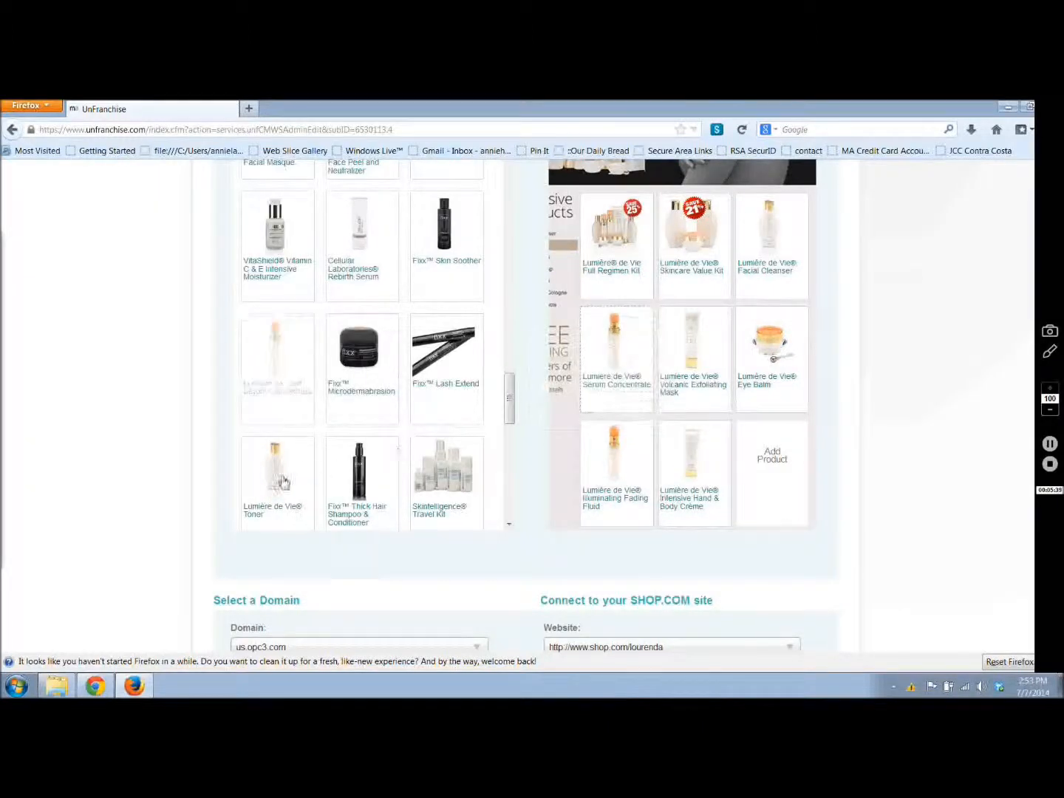
drag(280, 482, 769, 473)
drag(509, 403, 514, 514)
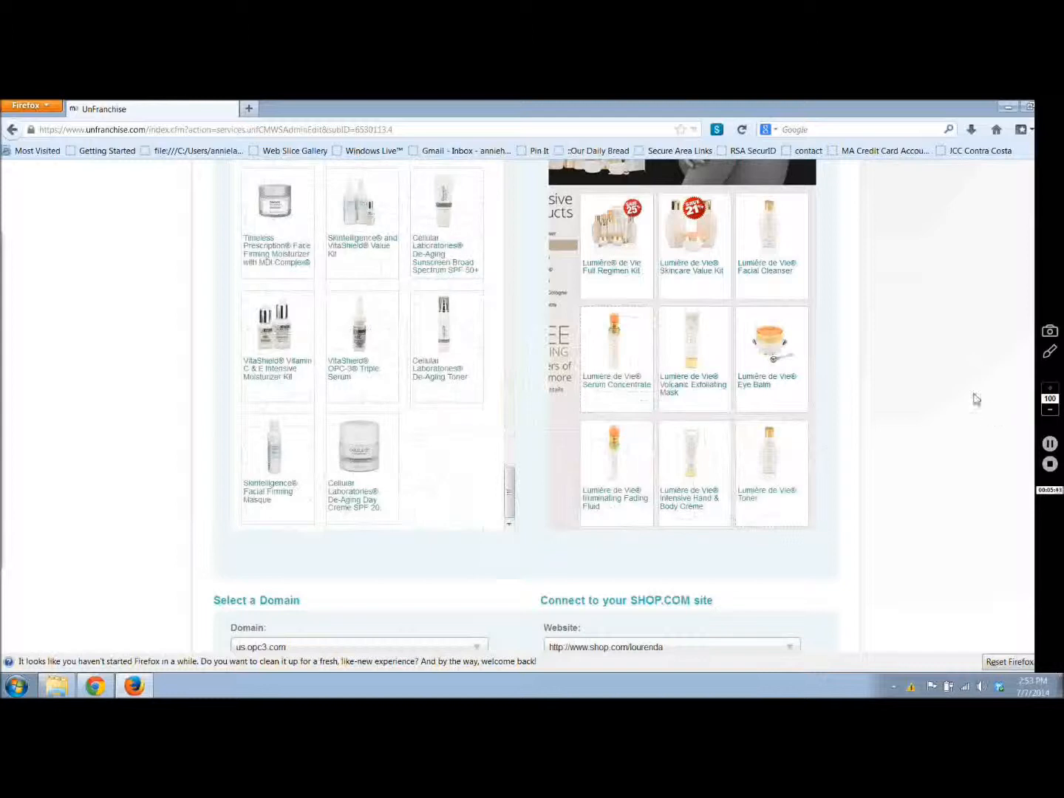
Step: Set the mini website's domain to us.maexclusives.com and save the updated site settings
scroll(939, 368, down, 2)
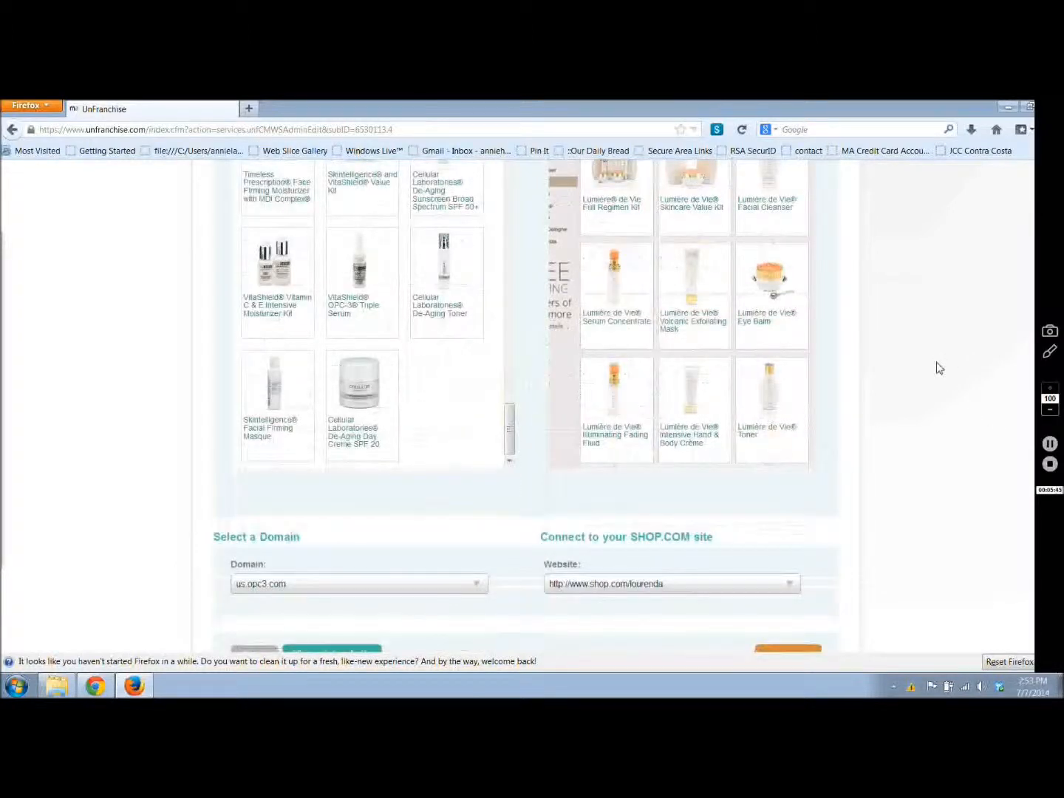
scroll(939, 367, down, 3)
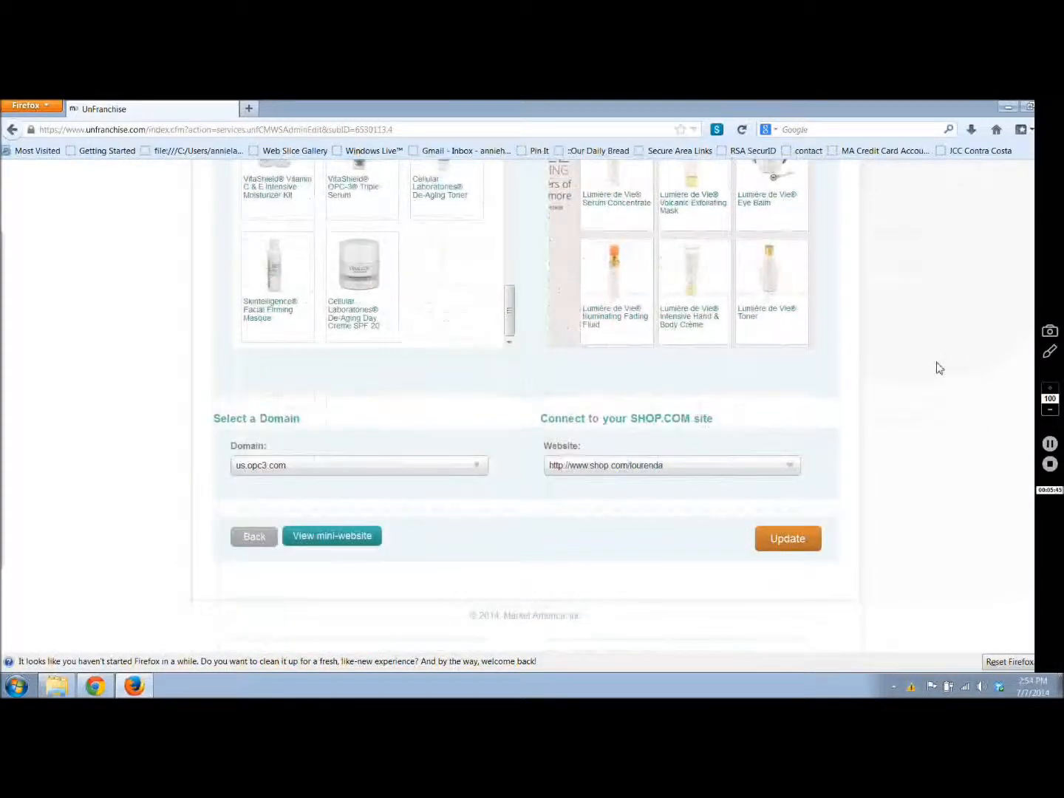
scroll(939, 368, down, 1)
click(477, 443)
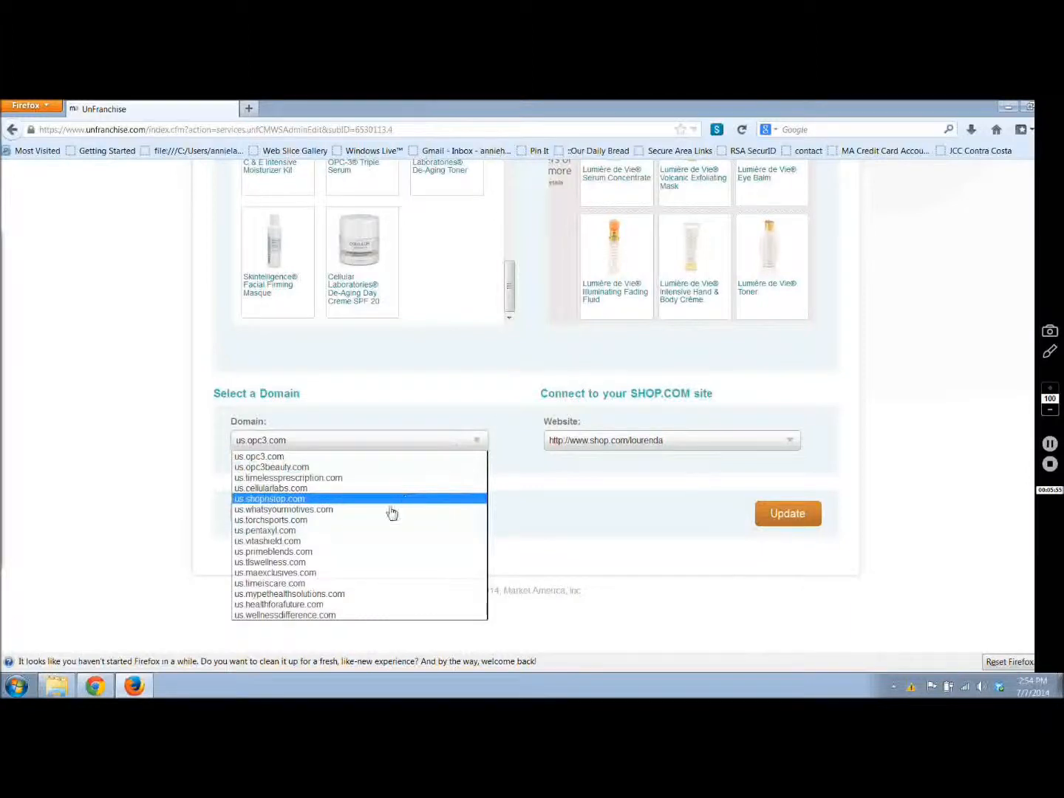
click(311, 574)
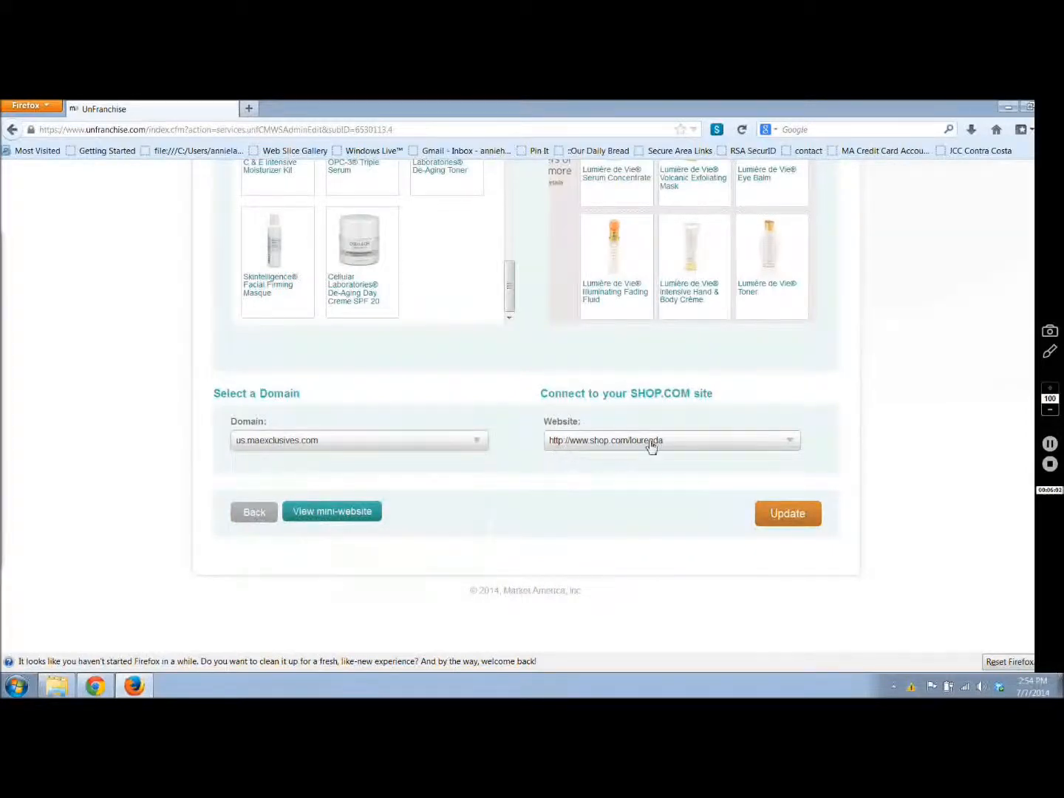
mouse_move(730, 259)
double_click(662, 365)
click(662, 365)
click(787, 522)
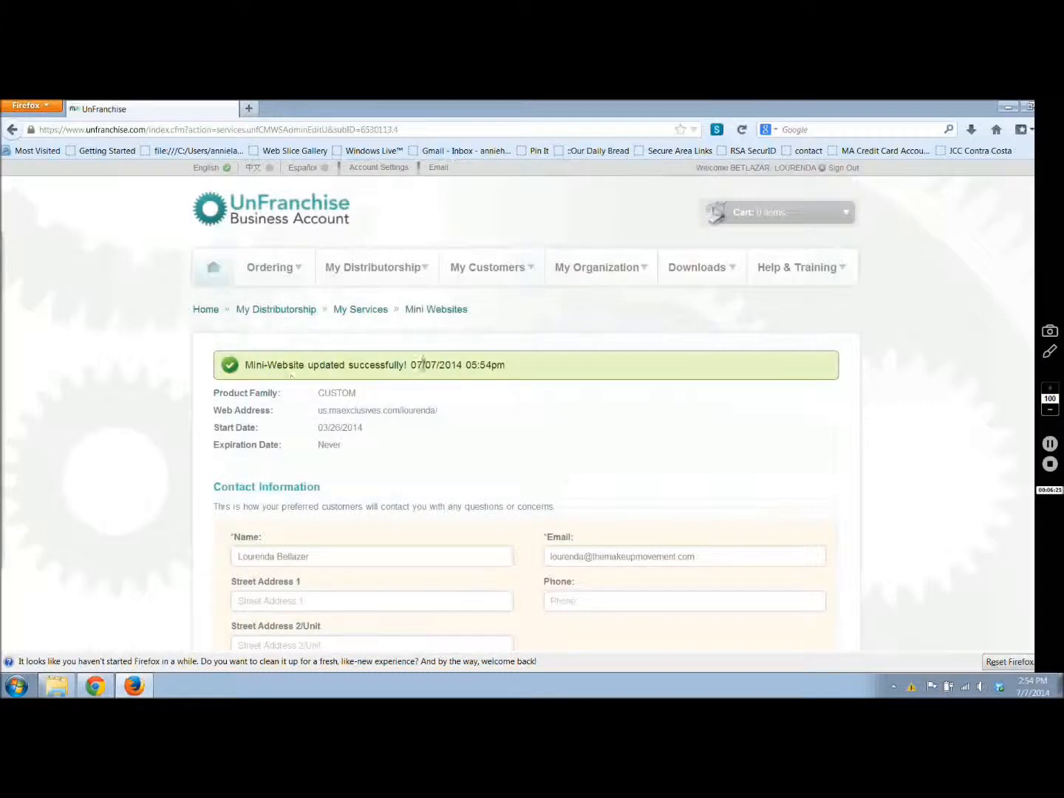
Step: Open the updated mini website and review its home page banner, exclusive brands list and featured products
scroll(578, 412, down, 1)
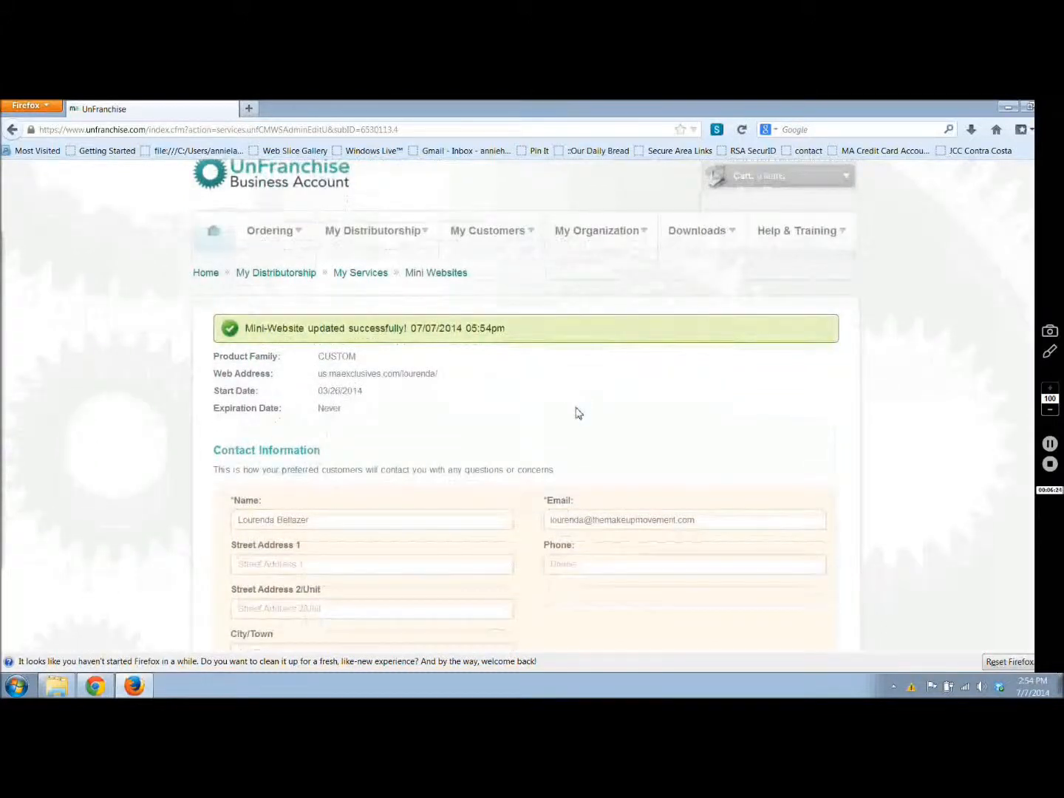
scroll(578, 413, down, 3)
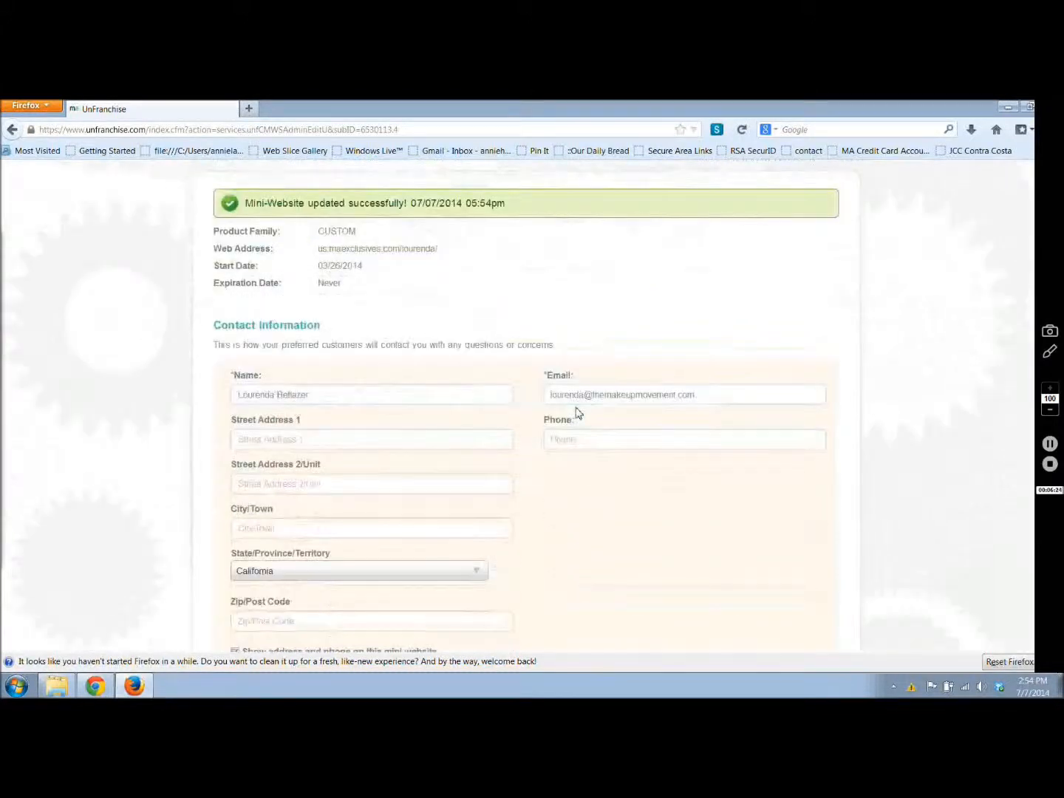
scroll(578, 413, down, 10)
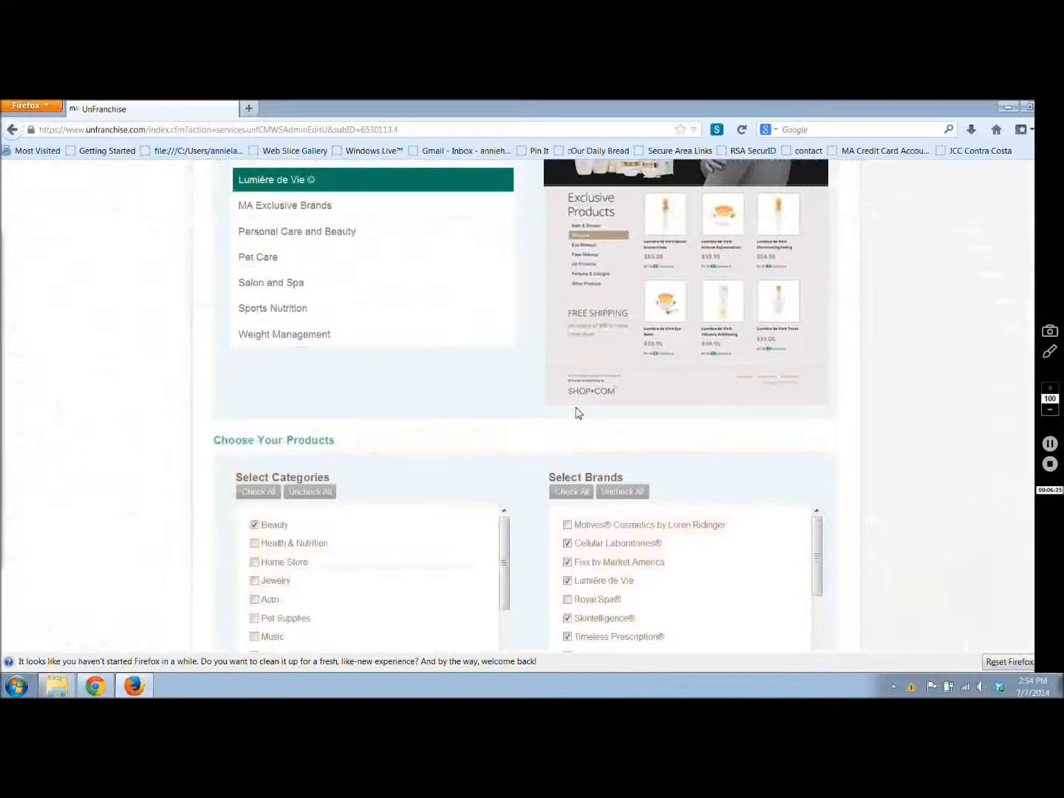
scroll(578, 412, down, 5)
scroll(578, 413, down, 5)
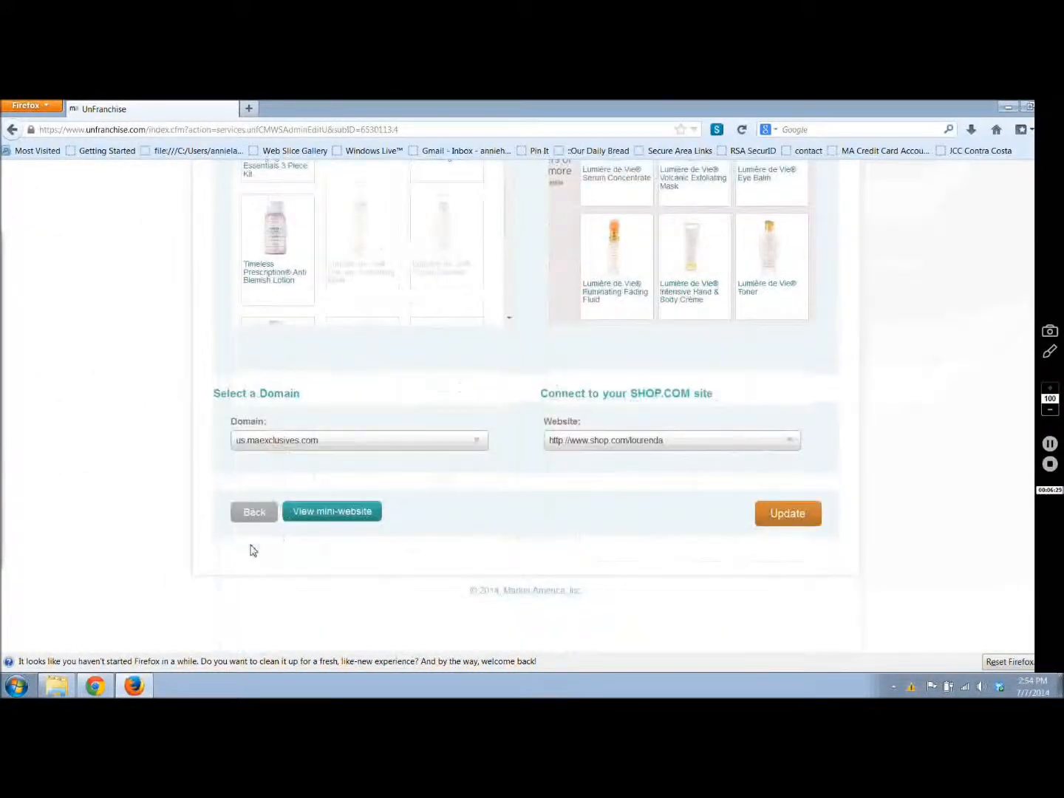
click(340, 513)
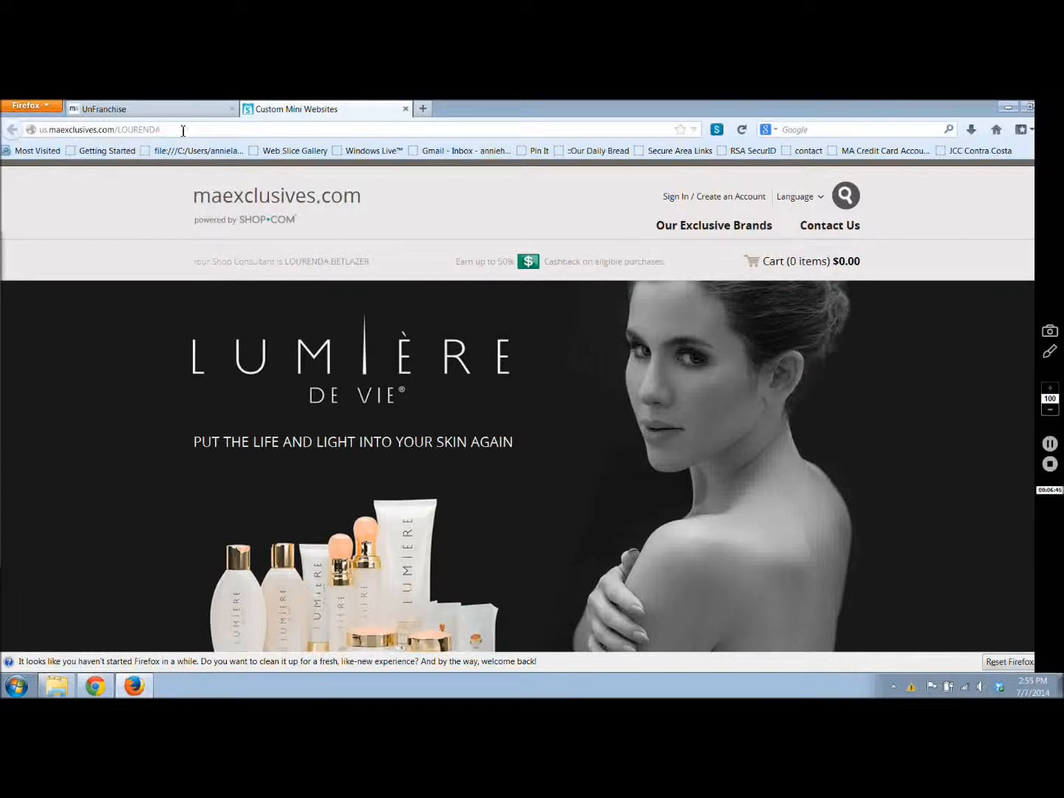
scroll(909, 219, down, 1)
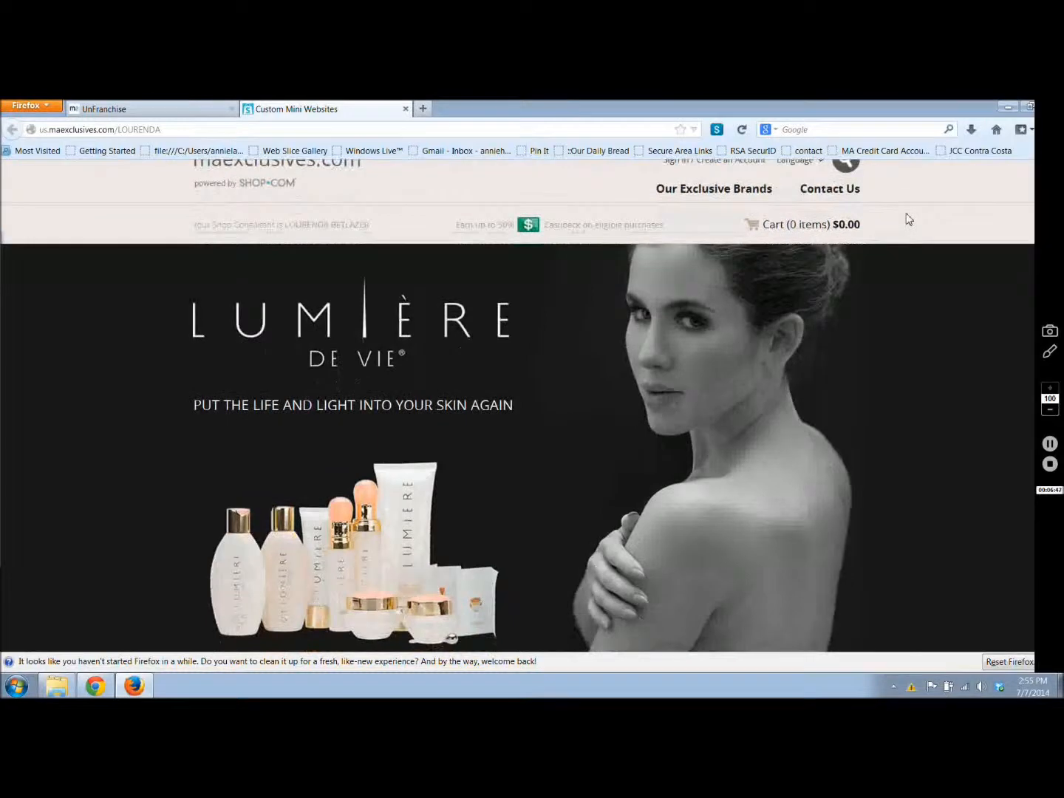
scroll(909, 220, down, 7)
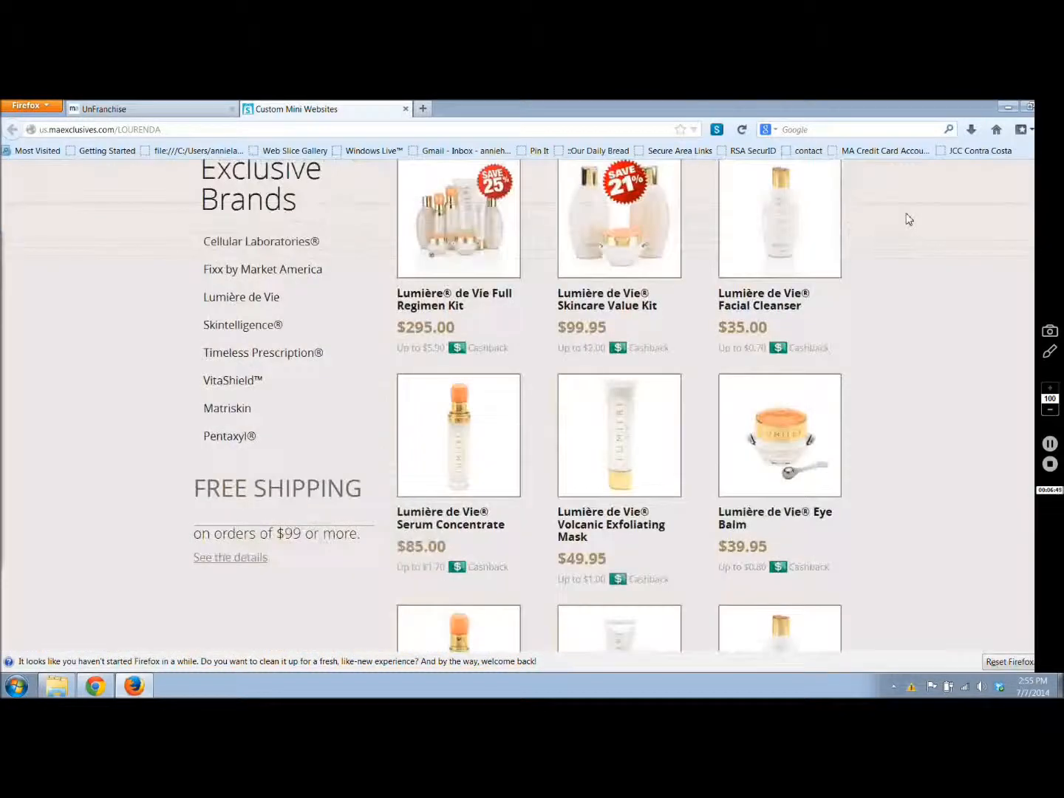
Step: Open the Lumière de Vie Full Regimen Kit page from the featured products and add one kit to the cart
click(447, 290)
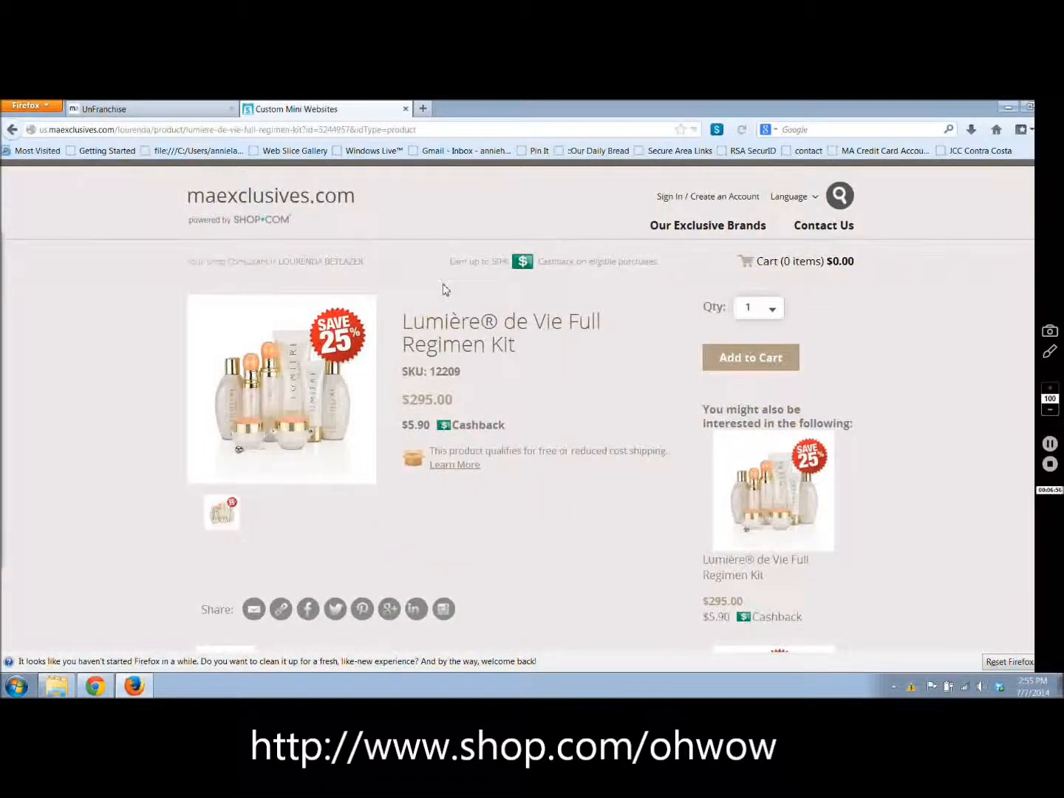
scroll(446, 290, down, 3)
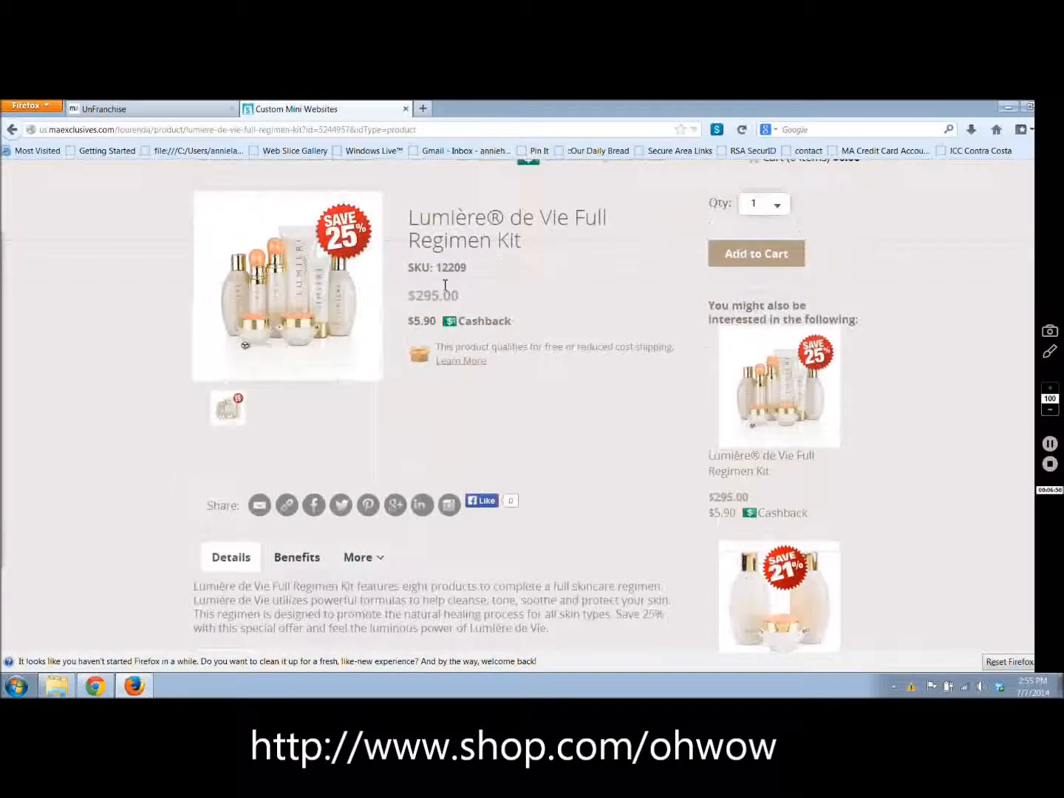
scroll(445, 288, up, 3)
scroll(446, 290, down, 2)
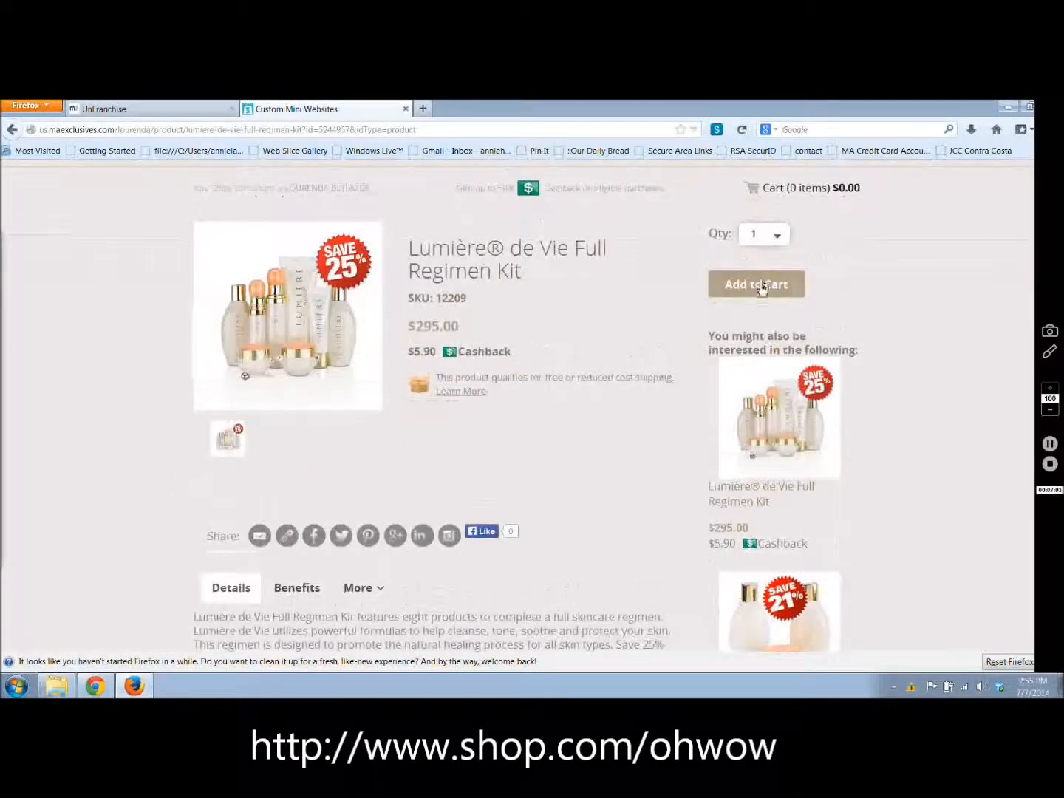
click(760, 286)
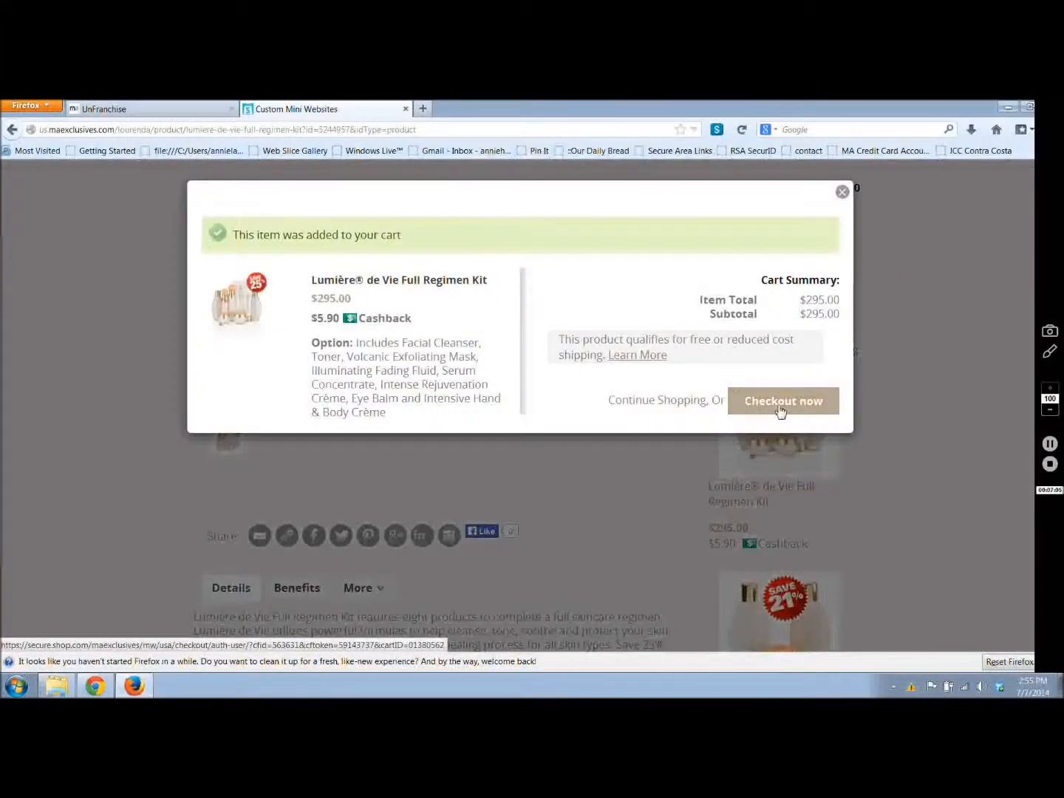
Step: Preview the checkout sign-in page and the cart contents, and close the mini website
click(781, 408)
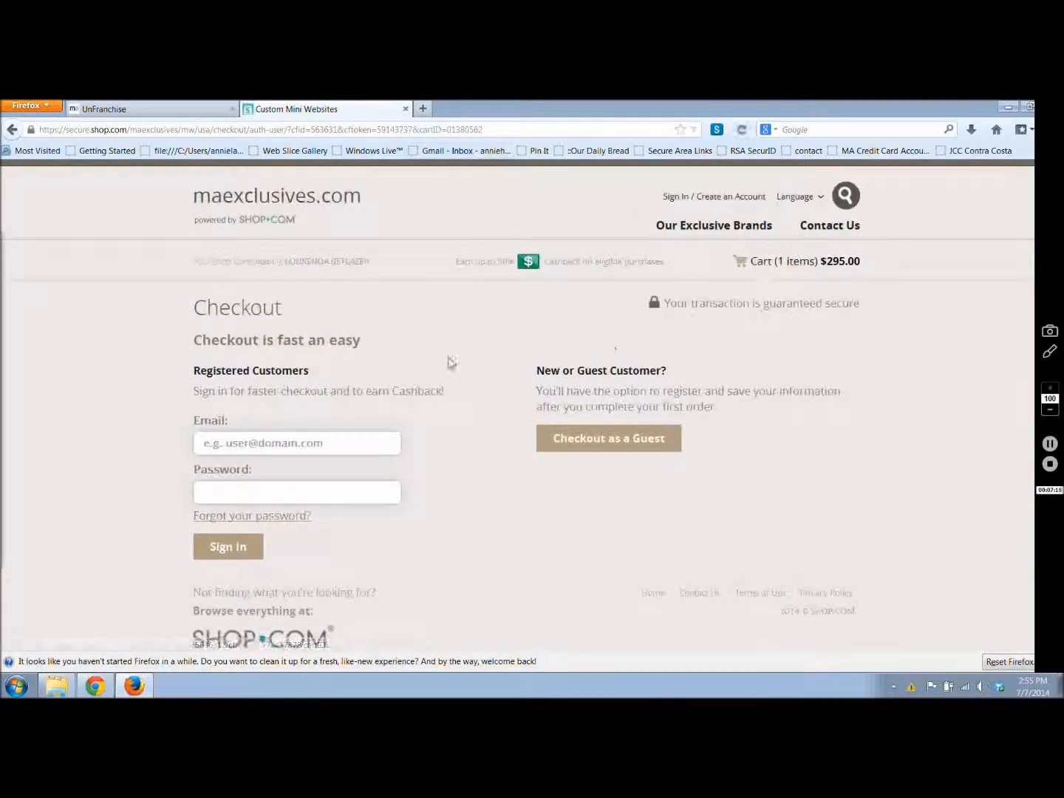
click(793, 272)
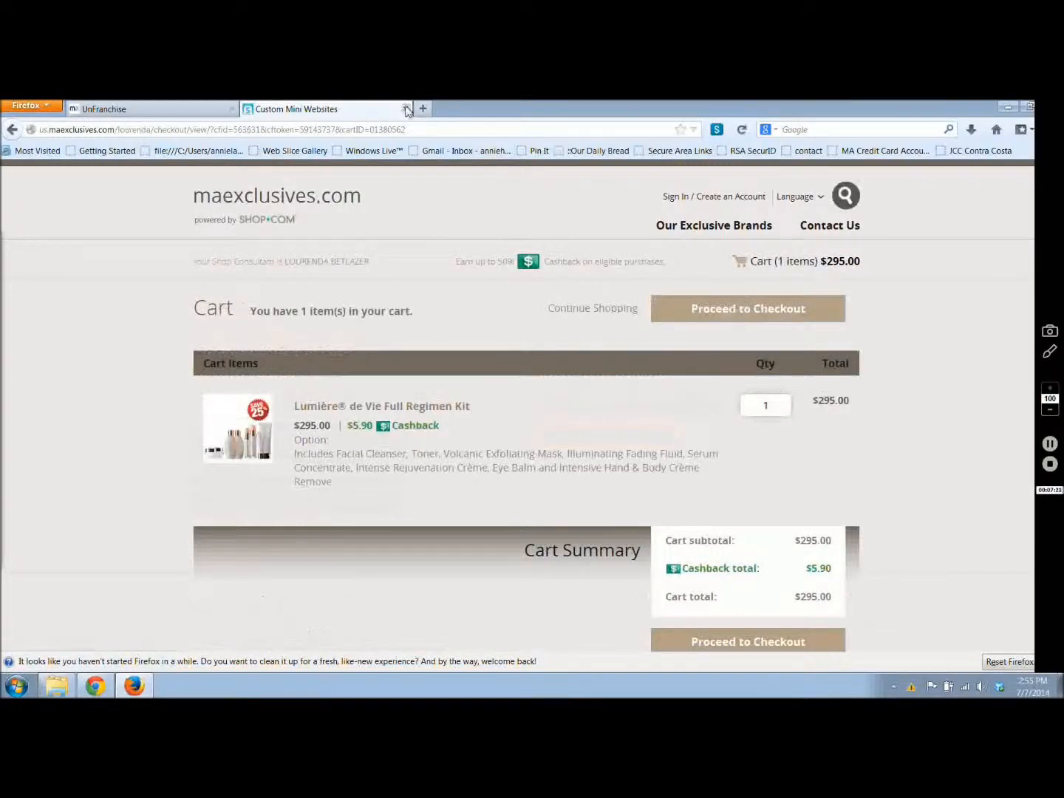
click(405, 108)
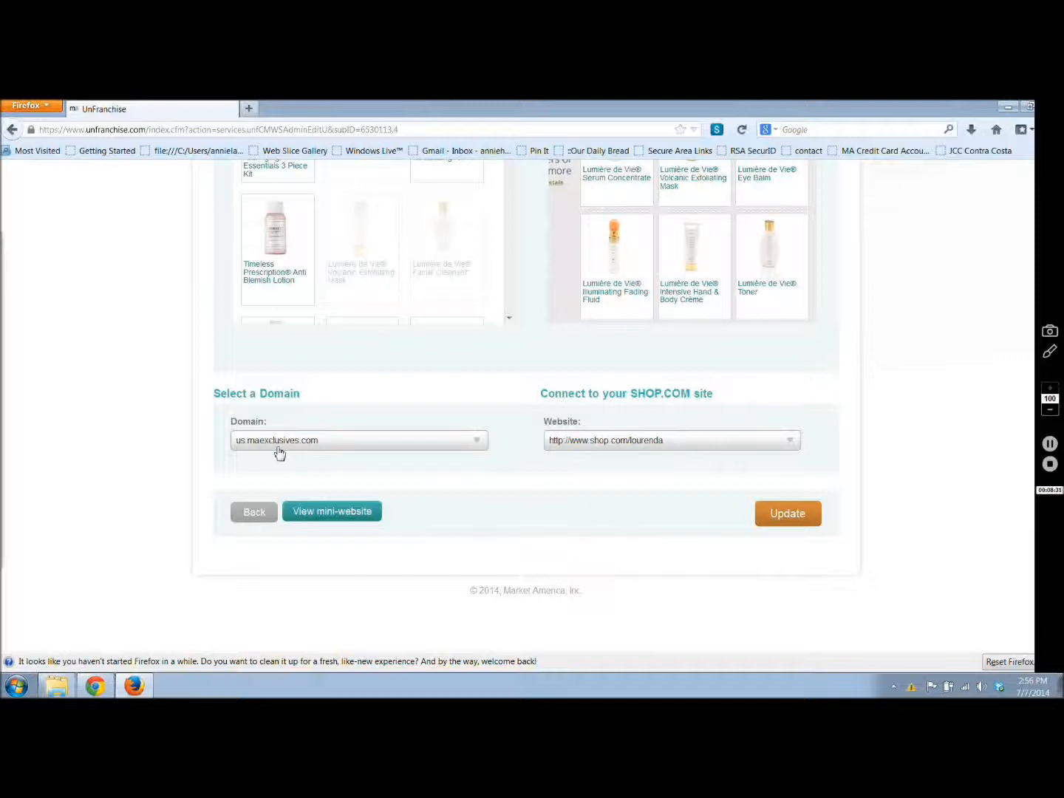
Step: Return to the mini websites list and open the new custom mini website registration for Mexico
click(255, 512)
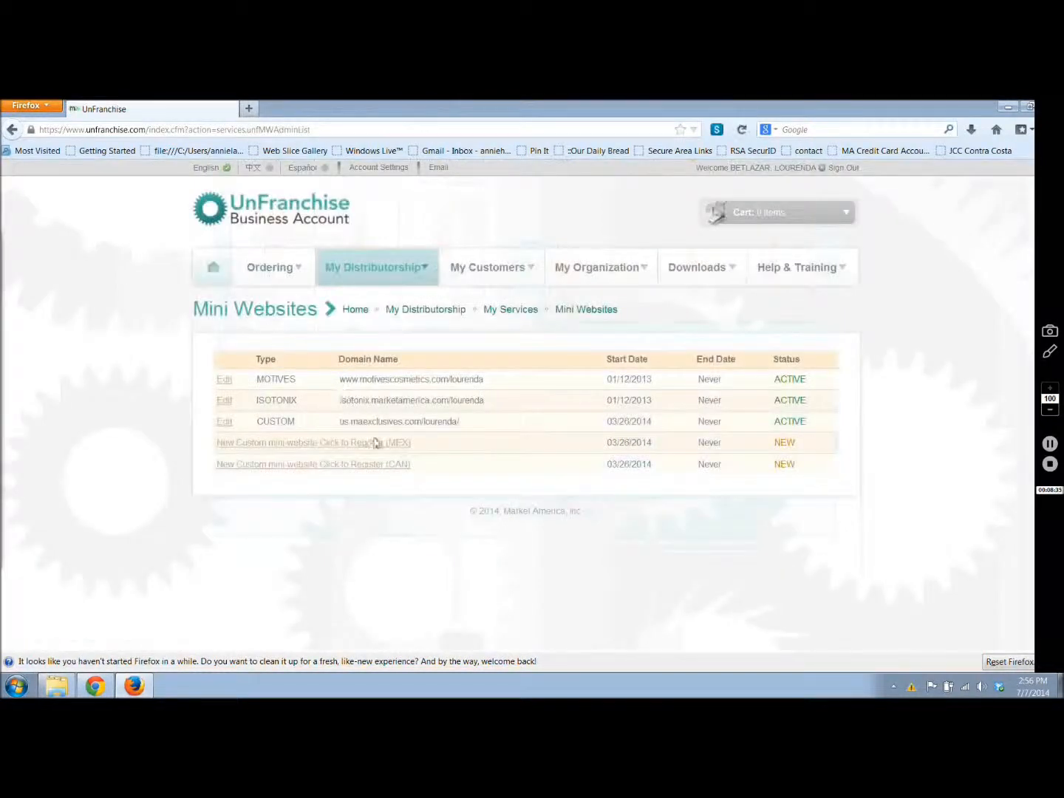
click(251, 445)
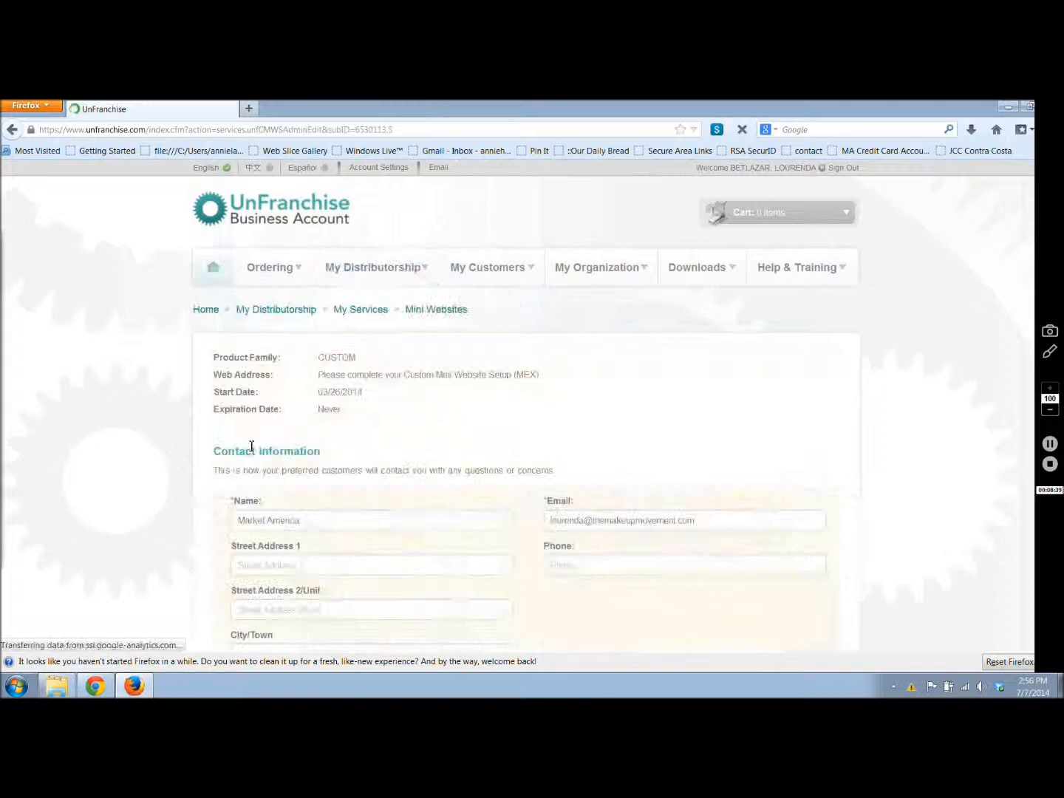
scroll(252, 452, down, 1)
scroll(249, 451, down, 3)
Step: Replace the contact name on the Mexican mini website with the site owner's full name
click(315, 337)
key(BackSpace)
key(BackSpace)
key(BackSpace)
key(BackSpace)
key(BackSpace)
key(BackSpace)
key(BackSpace)
key(BackSpace)
key(BackSpace)
key(BackSpace)
key(BackSpace)
key(BackSpace)
key(BackSpace)
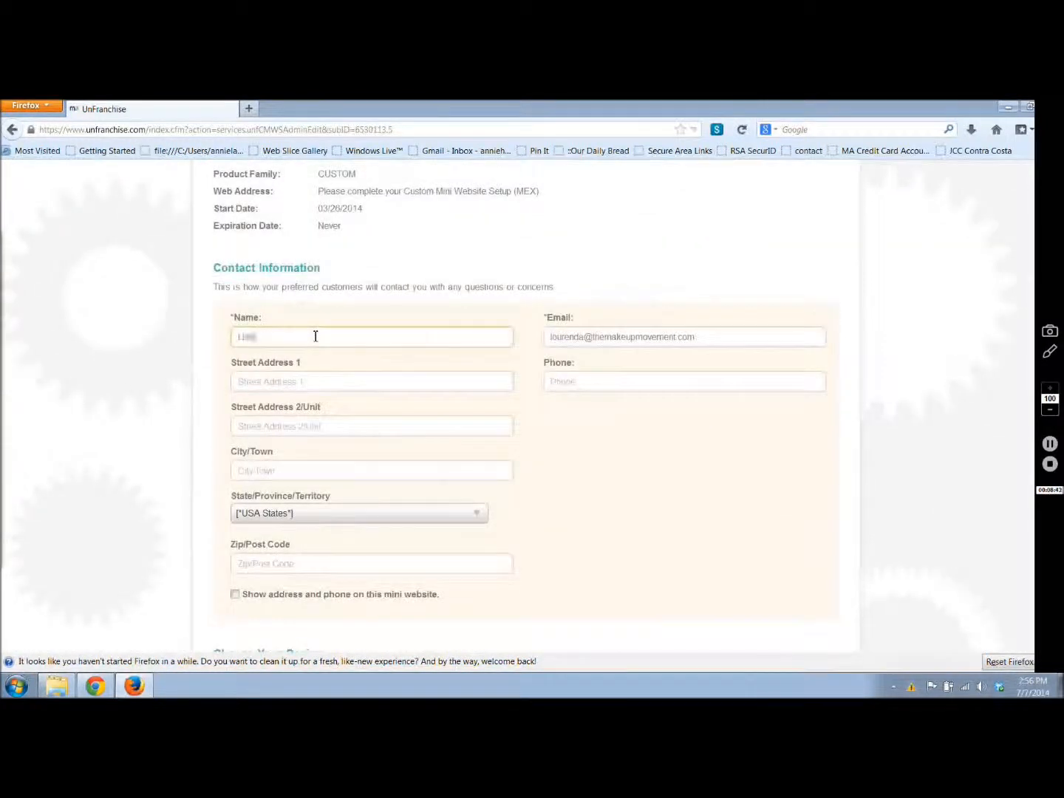
Step: Enable showing the address and phone on the Mexican mini website
scroll(439, 310, down, 5)
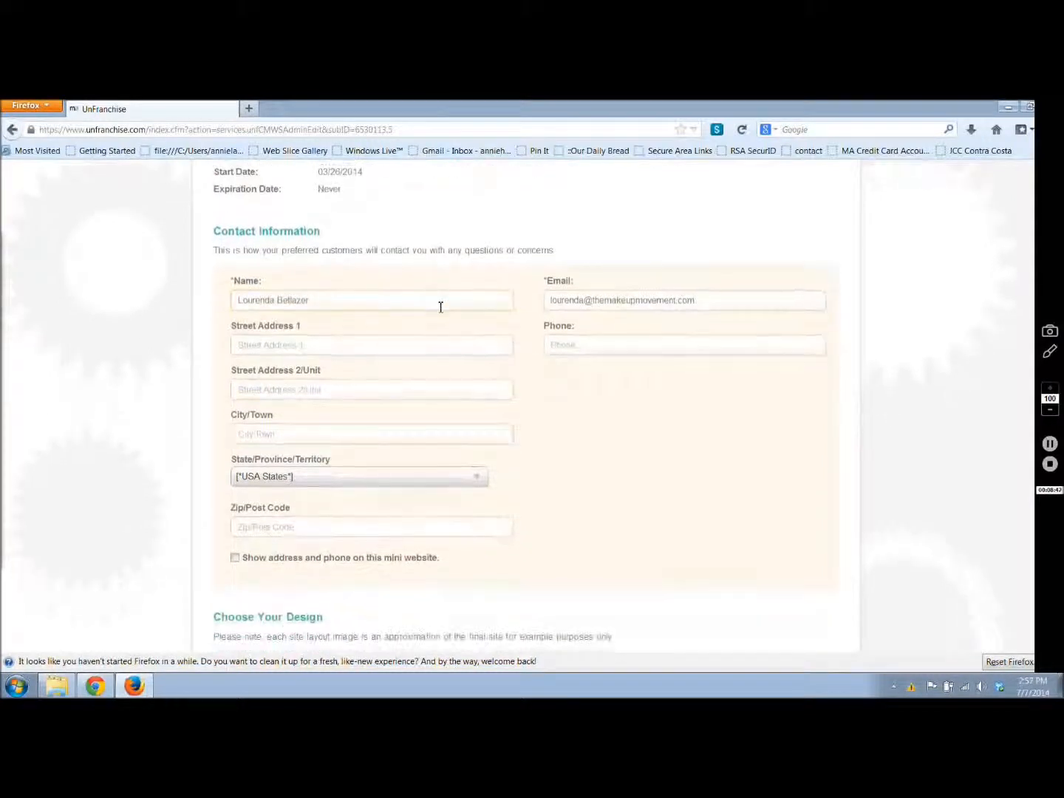
scroll(439, 314, down, 2)
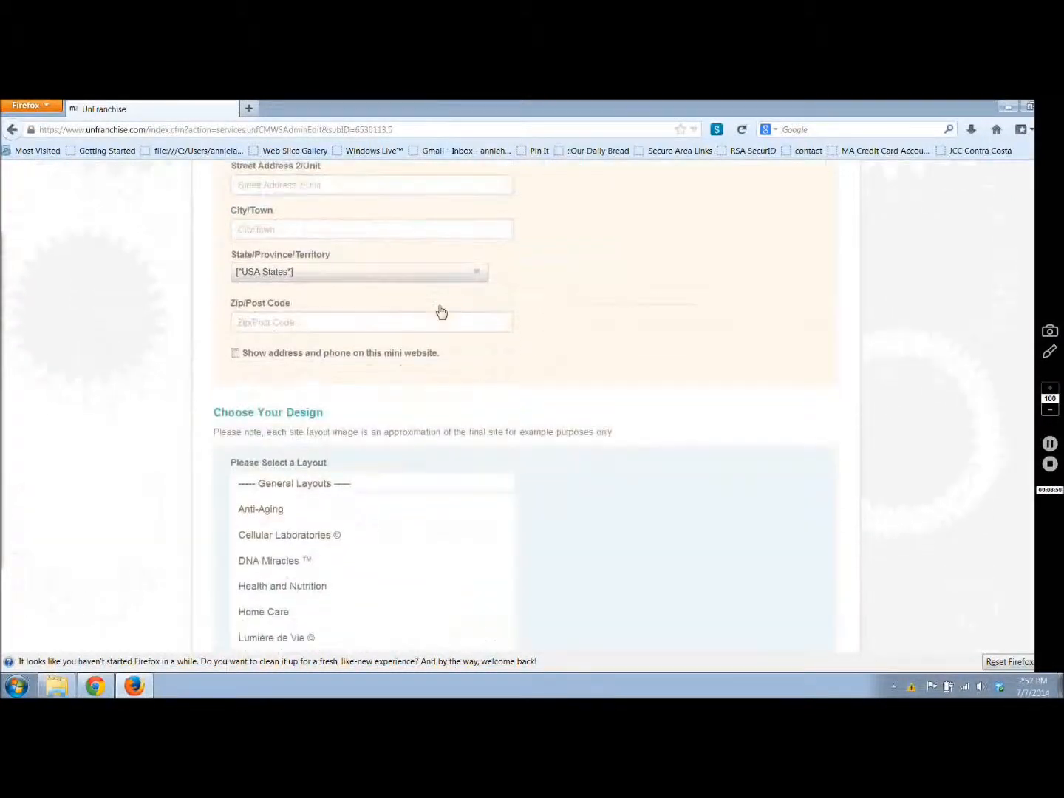
scroll(236, 305, up, 2)
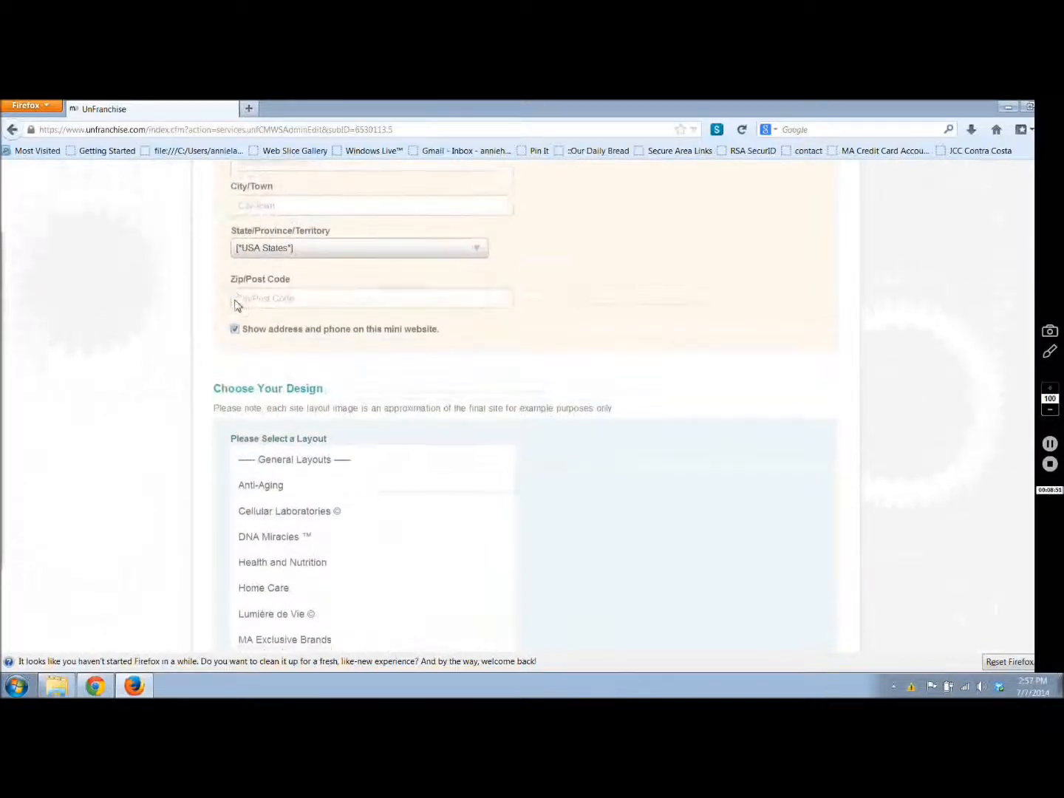
Step: Choose the DNA Miracles layout for the Mexican mini website's design
scroll(236, 306, down, 2)
scroll(236, 305, down, 4)
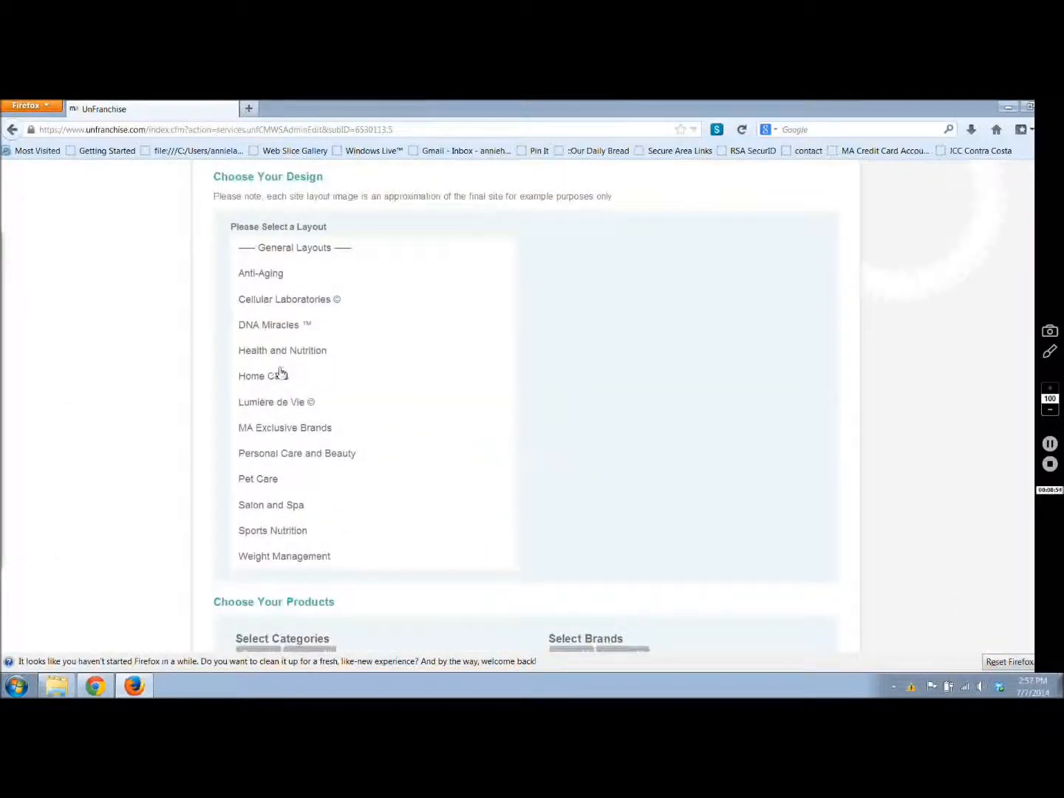
click(263, 335)
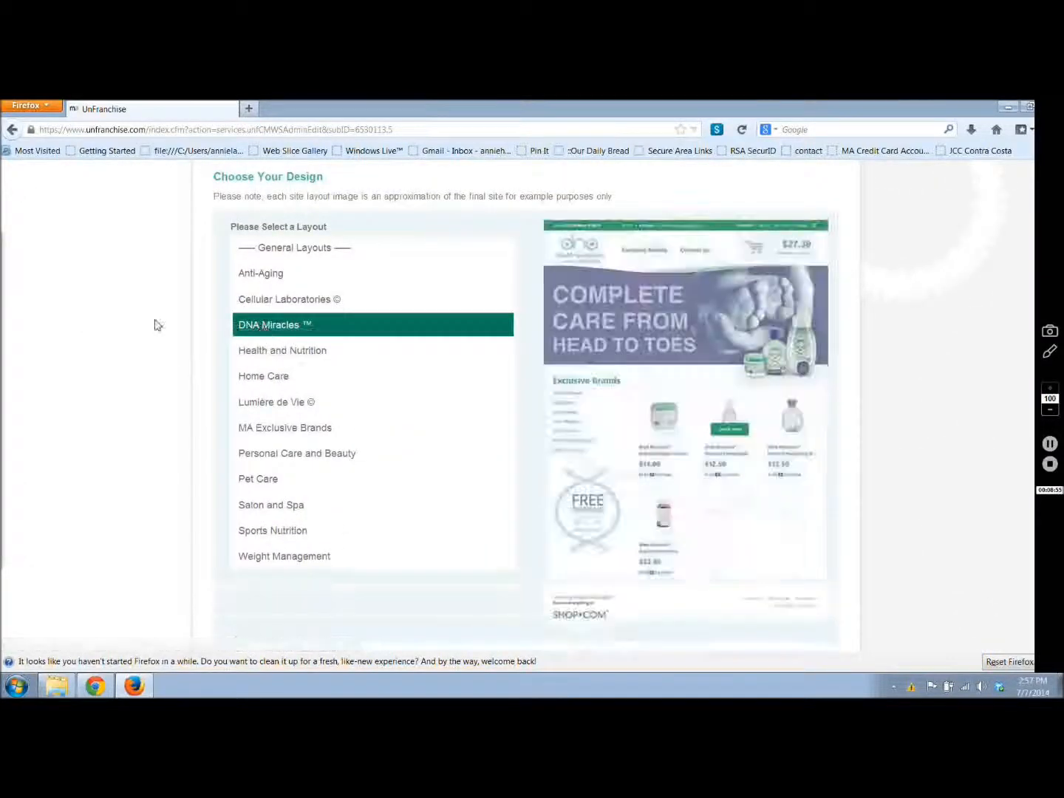
Step: Select the Baby and Health & Nutrition product categories for the Mexican mini website
scroll(155, 325, down, 1)
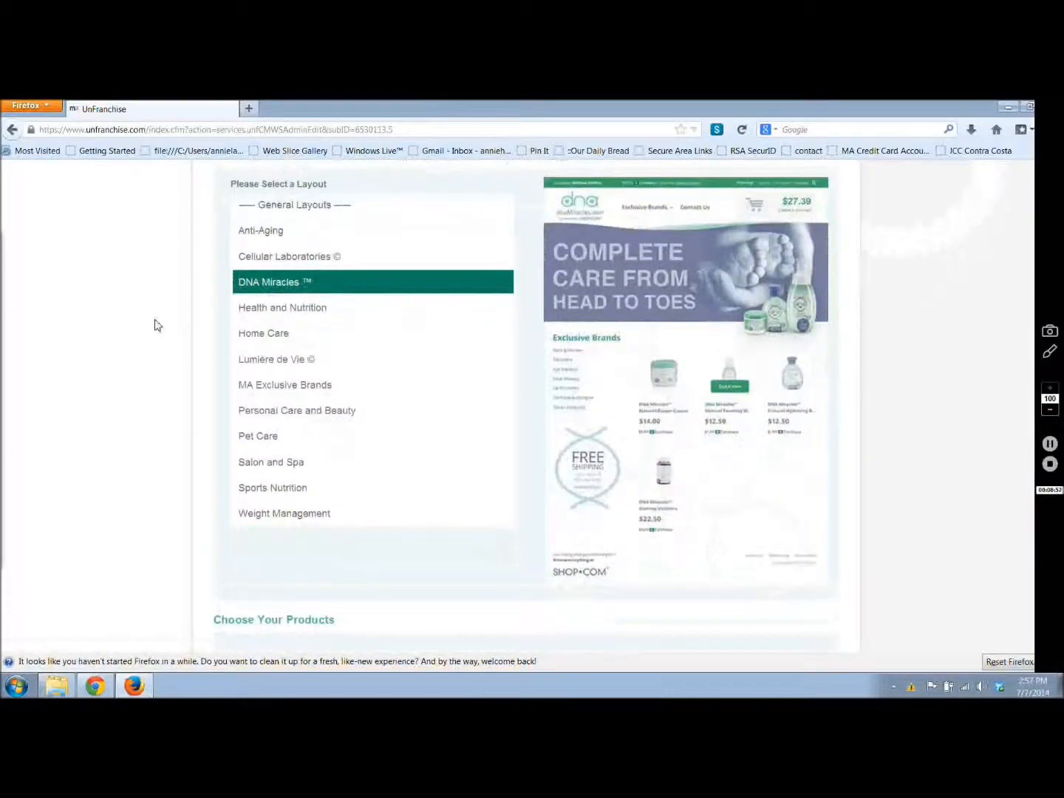
scroll(155, 325, down, 10)
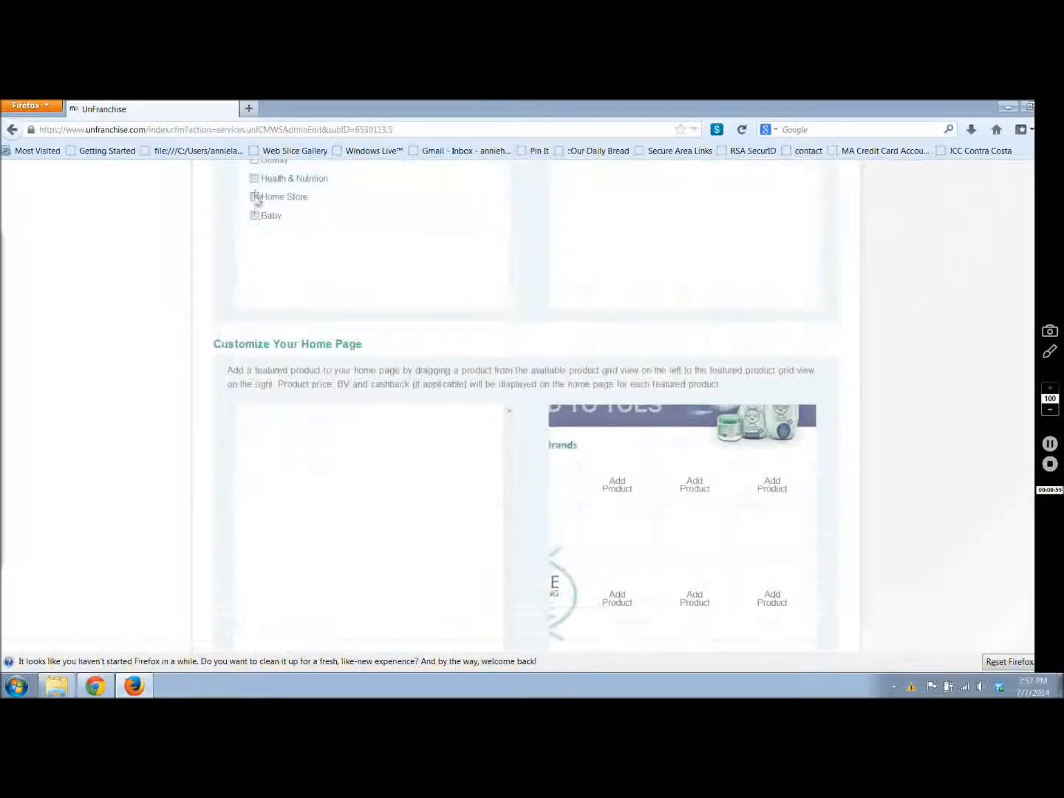
click(254, 215)
scroll(427, 255, up, 1)
scroll(427, 255, up, 3)
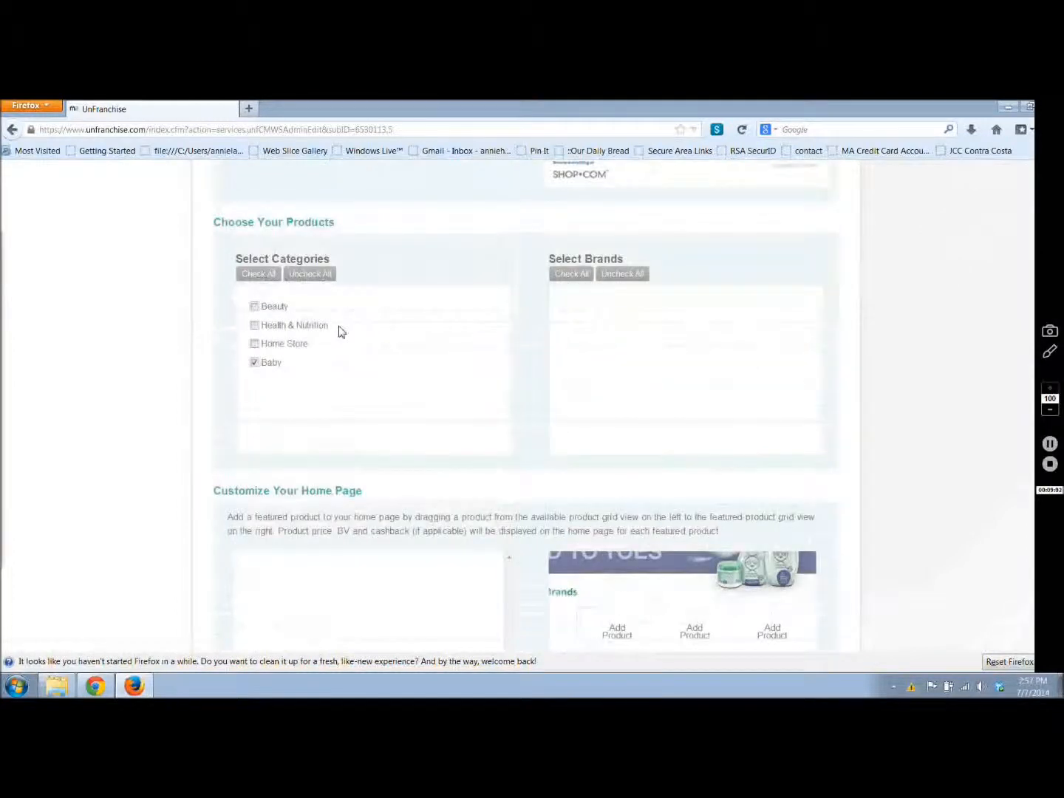
click(255, 325)
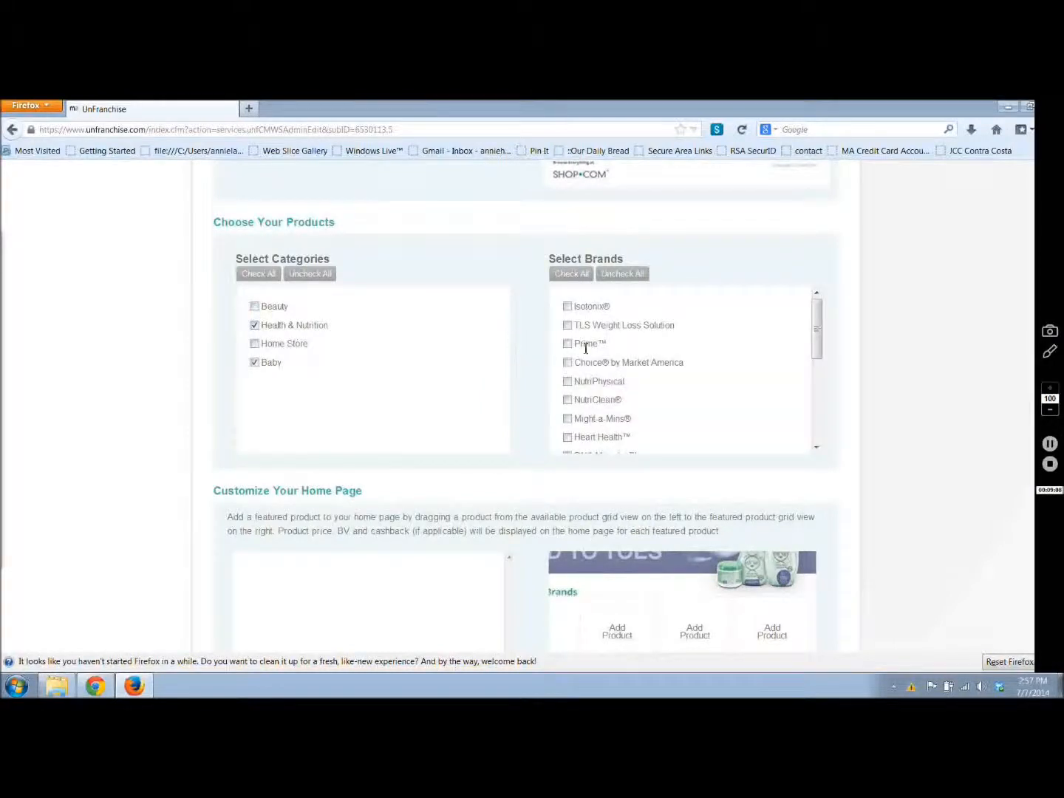
Step: Include the DNA Miracles brand and check the remaining brands on offer
drag(829, 343, 827, 392)
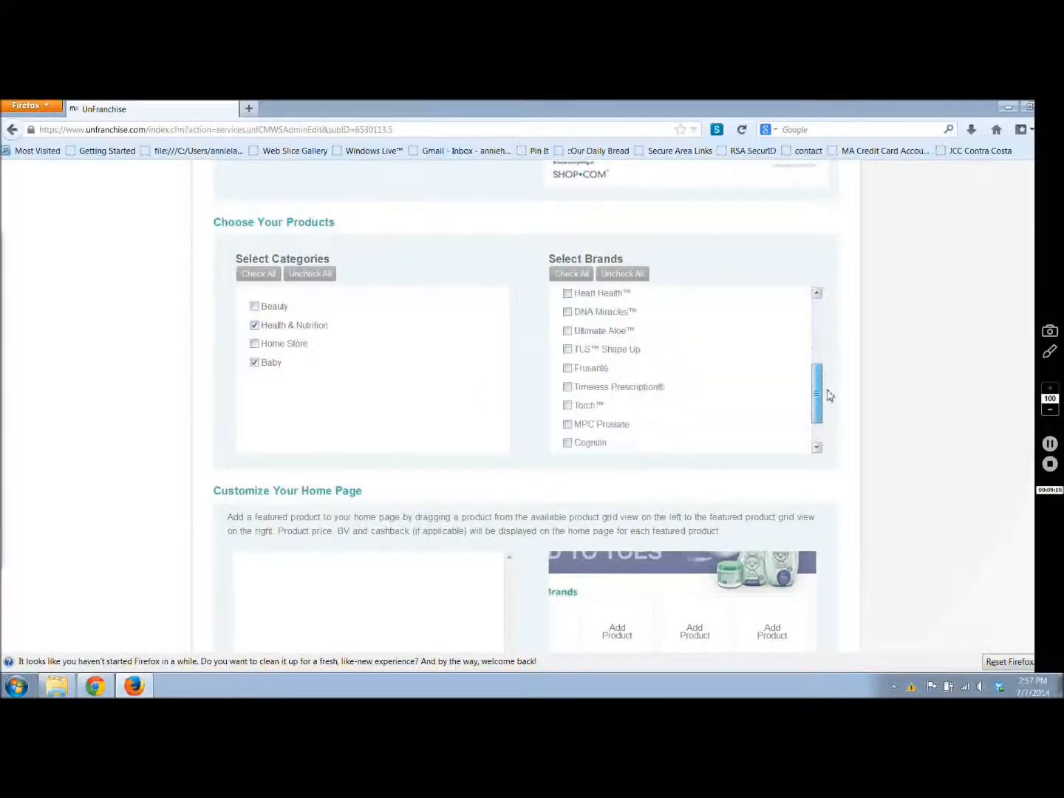
click(567, 312)
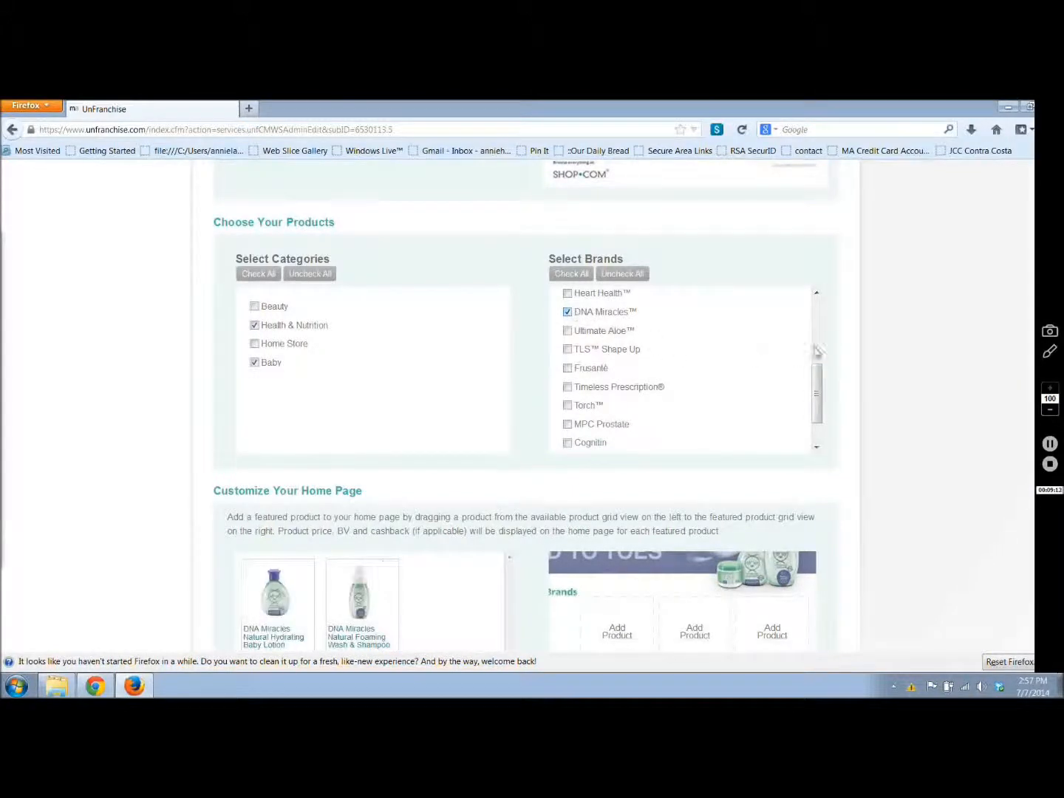
drag(819, 394, 704, 412)
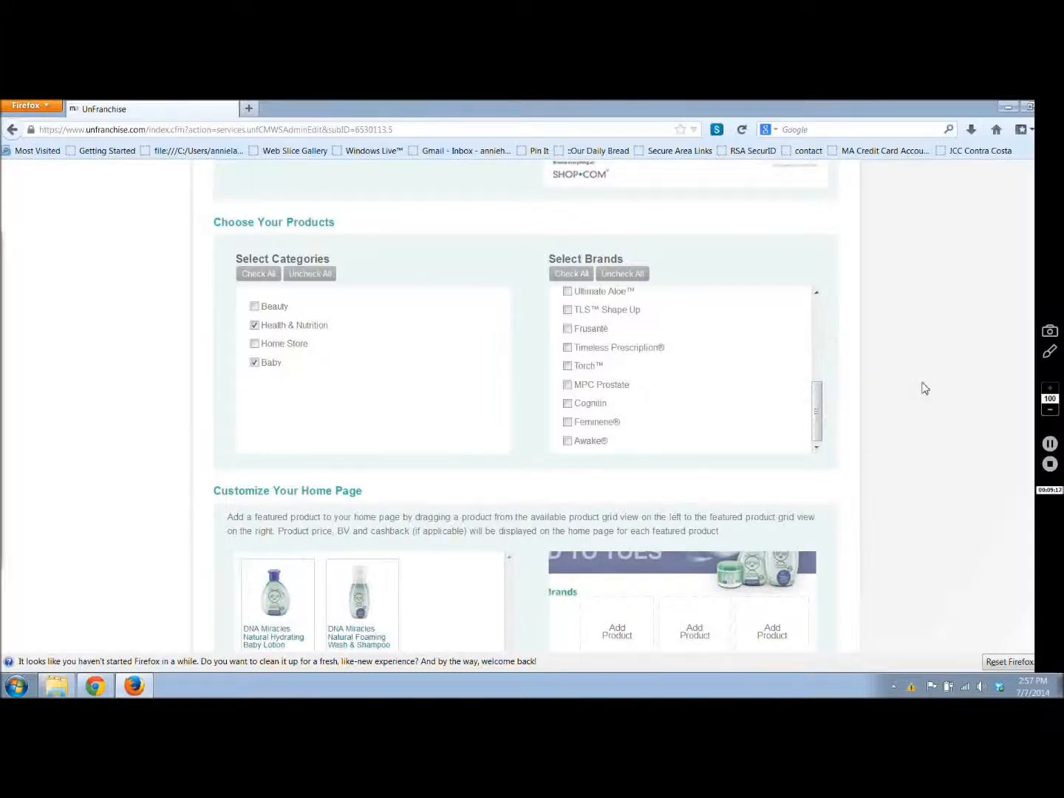
Step: Feature the DNA Miracles Natural Hydrating Baby Lotion and Natural Foaming Wash & Shampoo in the first two home page slots
scroll(924, 388, down, 4)
scroll(924, 388, down, 2)
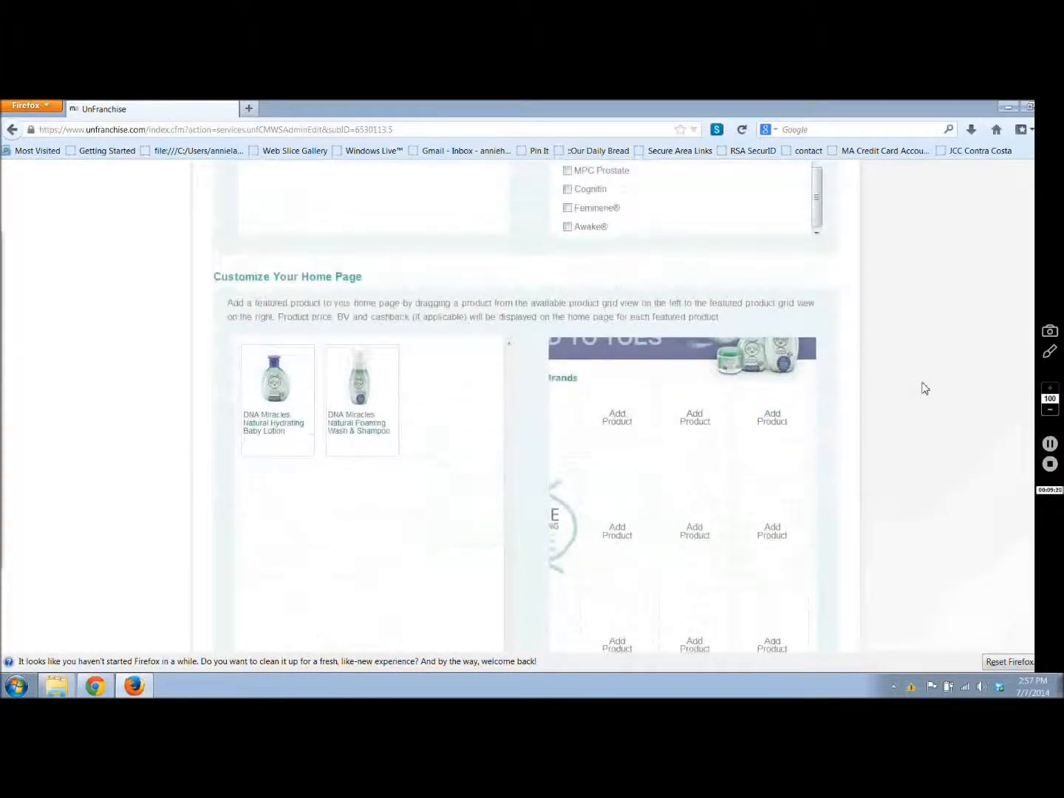
scroll(923, 387, up, 3)
scroll(922, 387, down, 4)
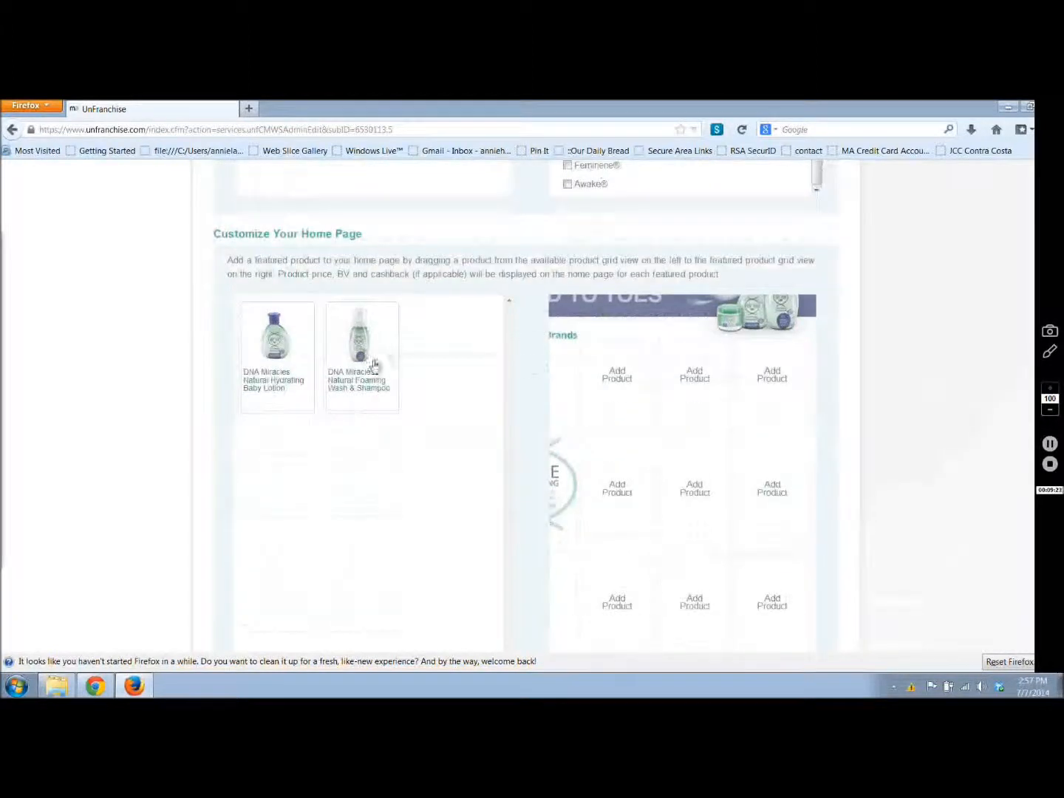
drag(274, 343, 617, 377)
drag(358, 351, 694, 374)
Step: Set the Mexican mini website's domain to mx.healthforafuture.com and save the setup
scroll(931, 376, down, 2)
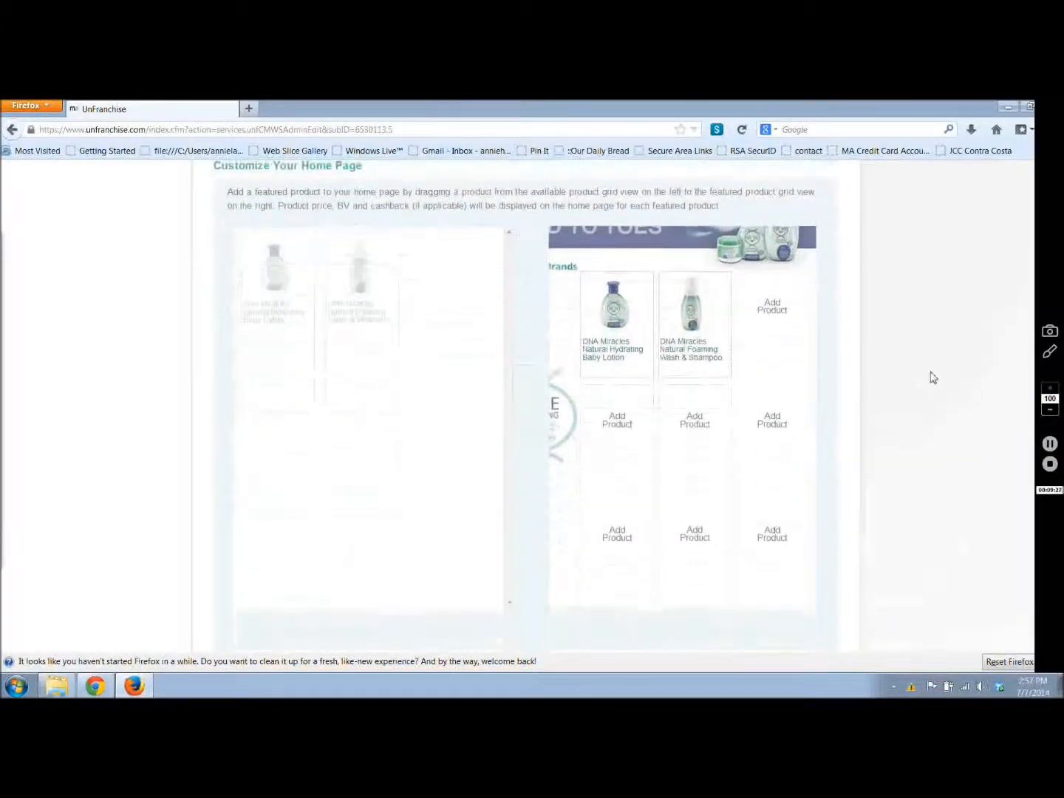
scroll(931, 376, down, 5)
click(472, 442)
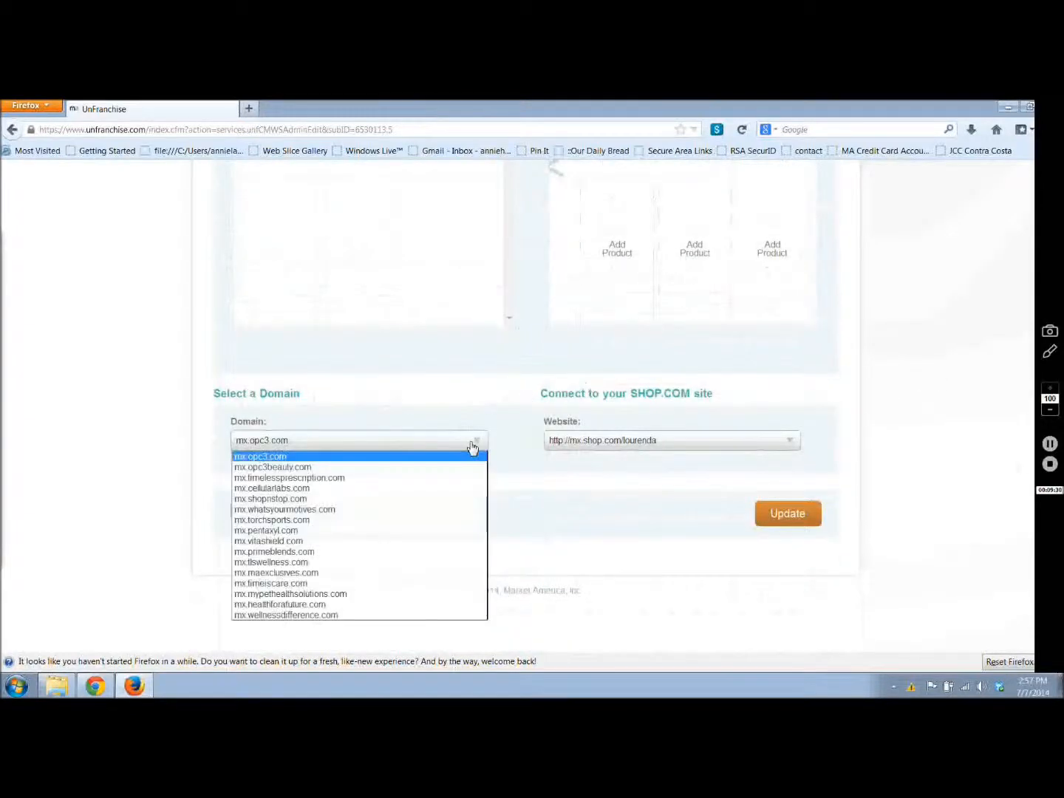
click(382, 605)
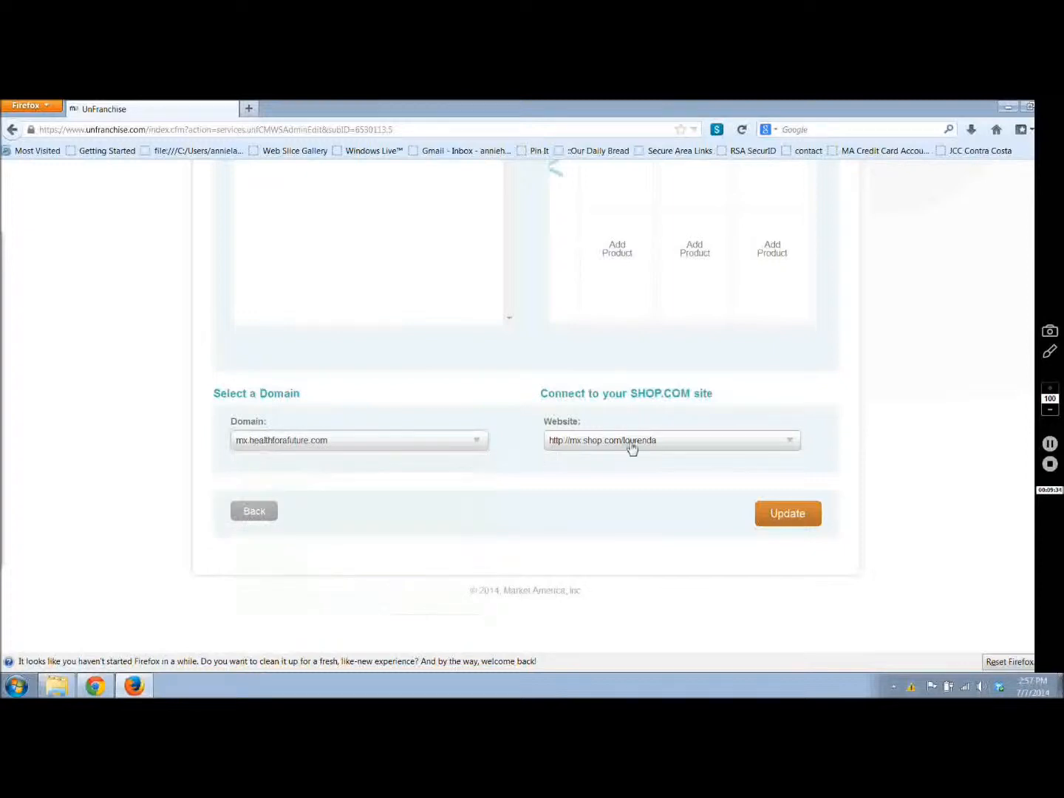
click(789, 515)
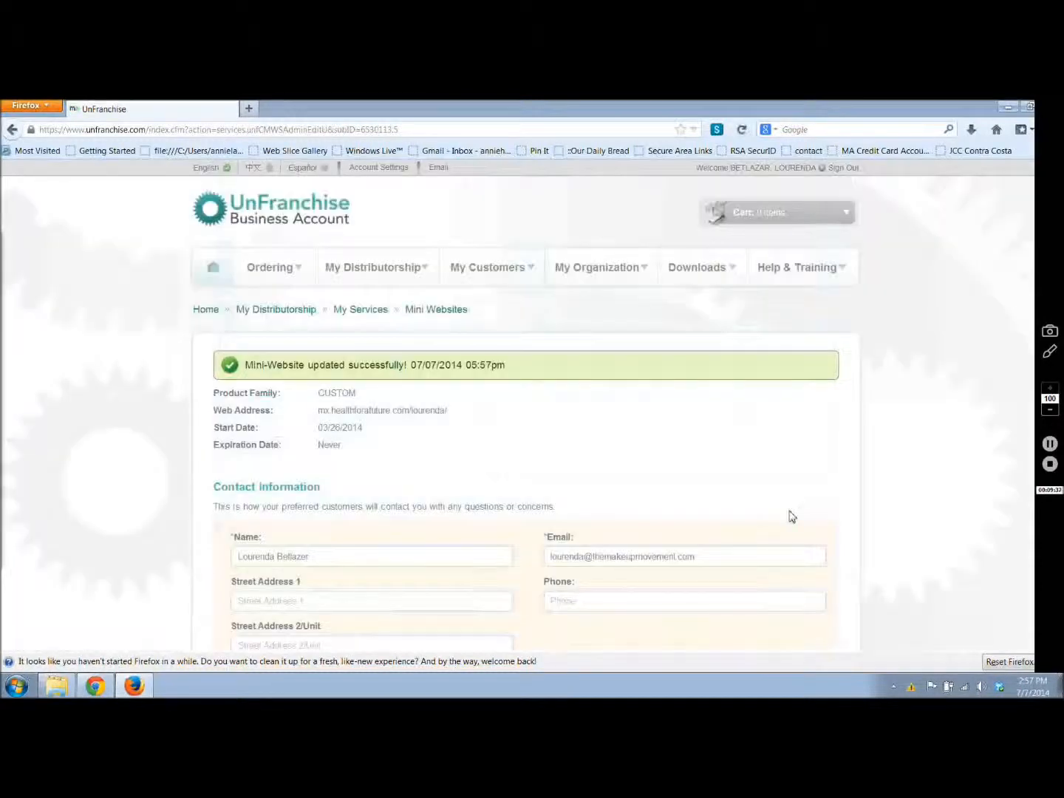
Step: Open the new custom mini website registration for Canada and replace the contact name with the site owner's full name
click(436, 312)
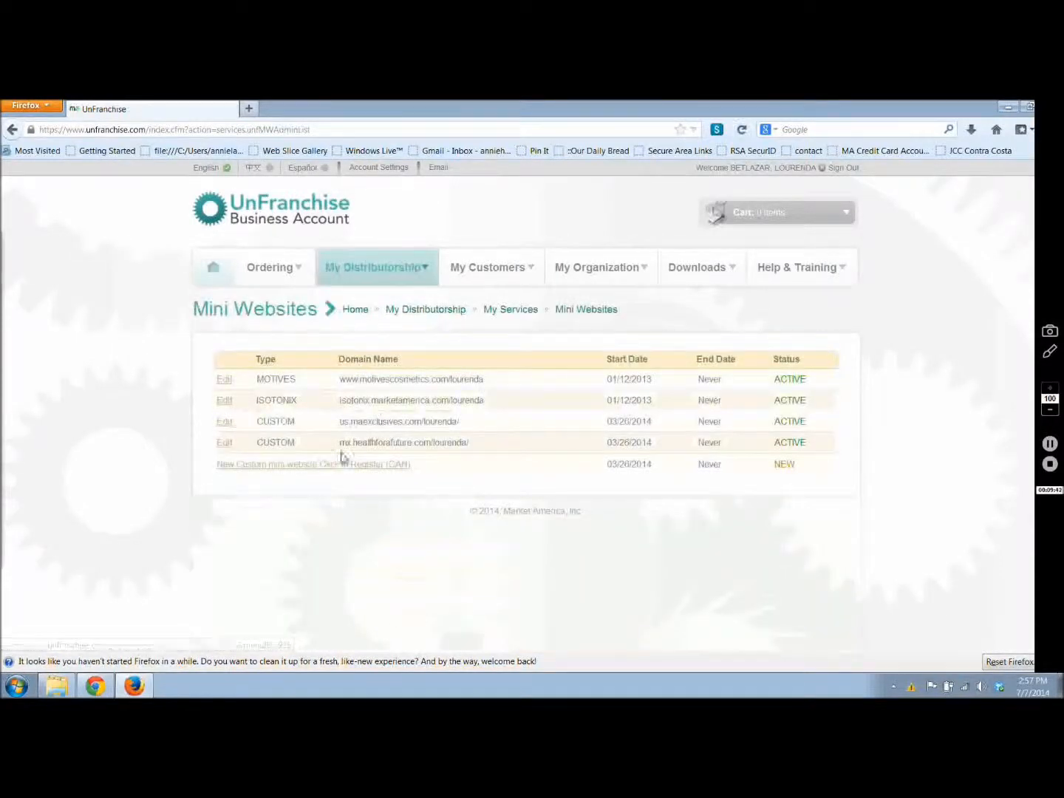
click(326, 464)
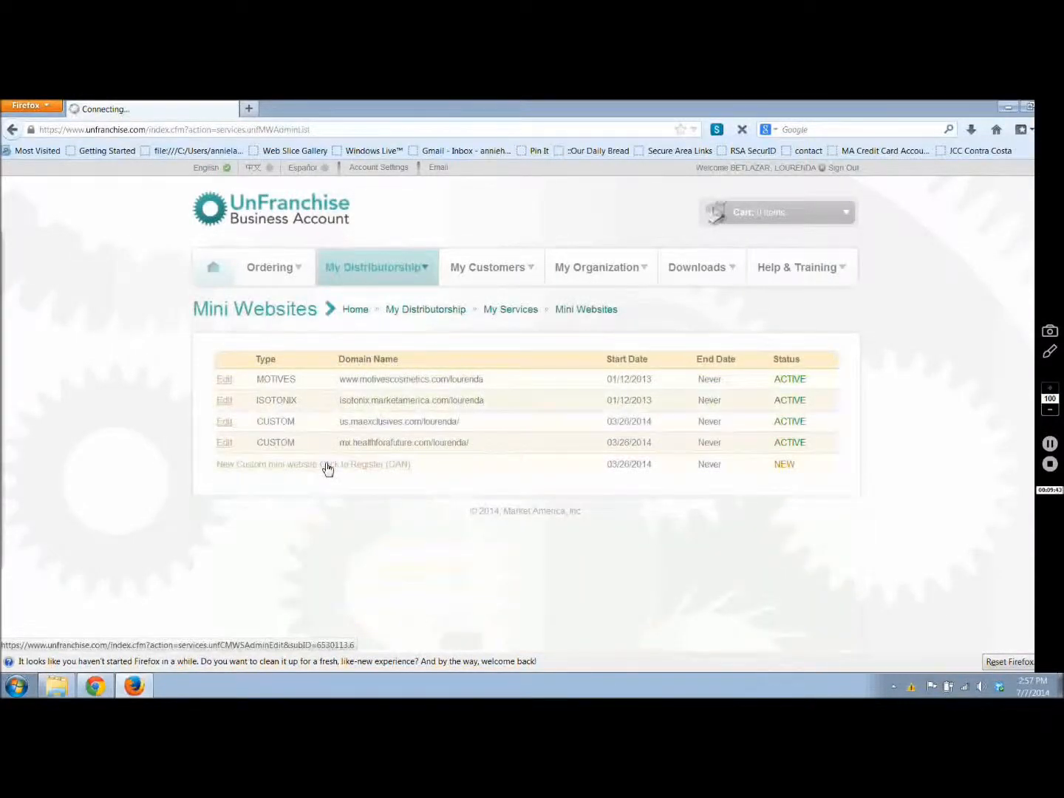
click(331, 520)
key(BackSpace)
key(BackSpace)
key(BackSpace)
key(BackSpace)
key(BackSpace)
key(BackSpace)
key(BackSpace)
key(BackSpace)
key(BackSpace)
key(BackSpace)
key(BackSpace)
key(BackSpace)
key(BackSpace)
key(BackSpace)
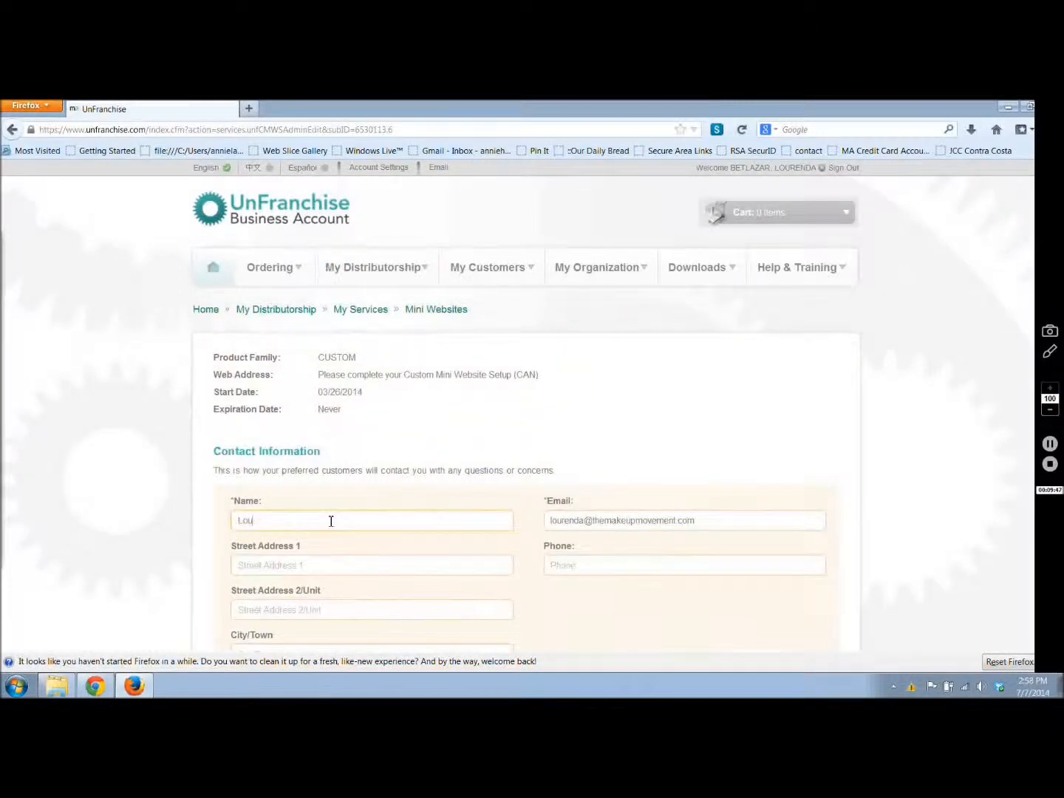
Step: Choose the MA Exclusive Brands layout for the Canadian mini website and view its preview
scroll(142, 516, down, 2)
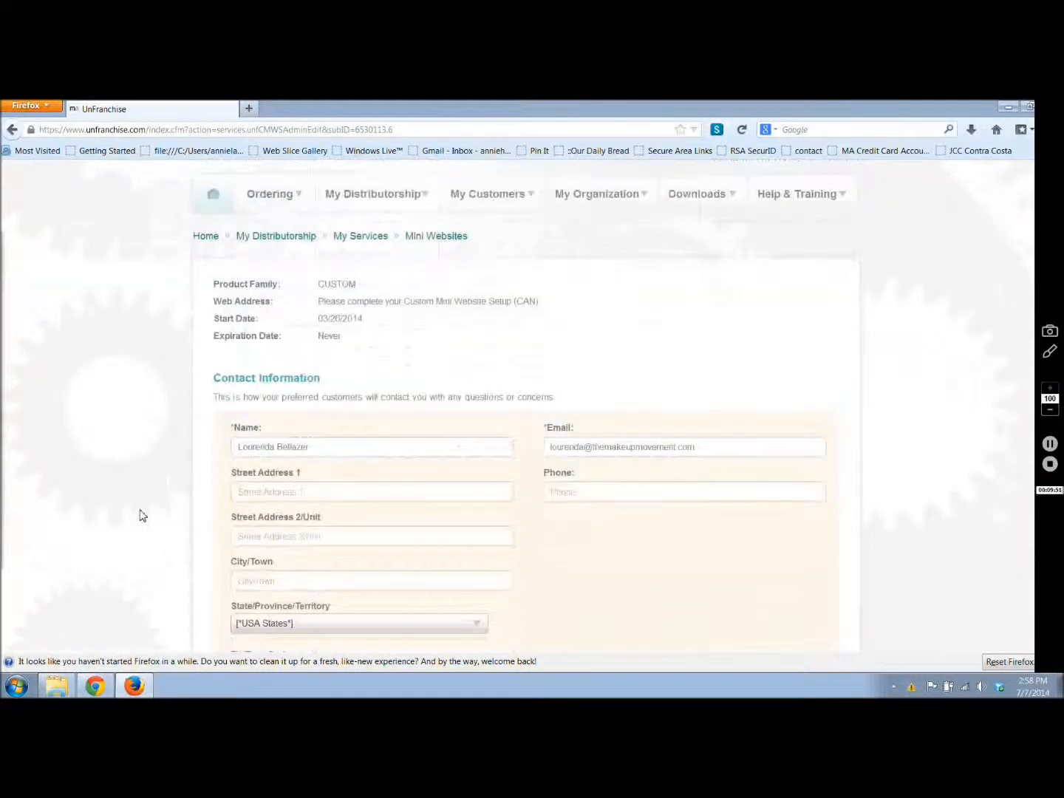
scroll(142, 516, down, 5)
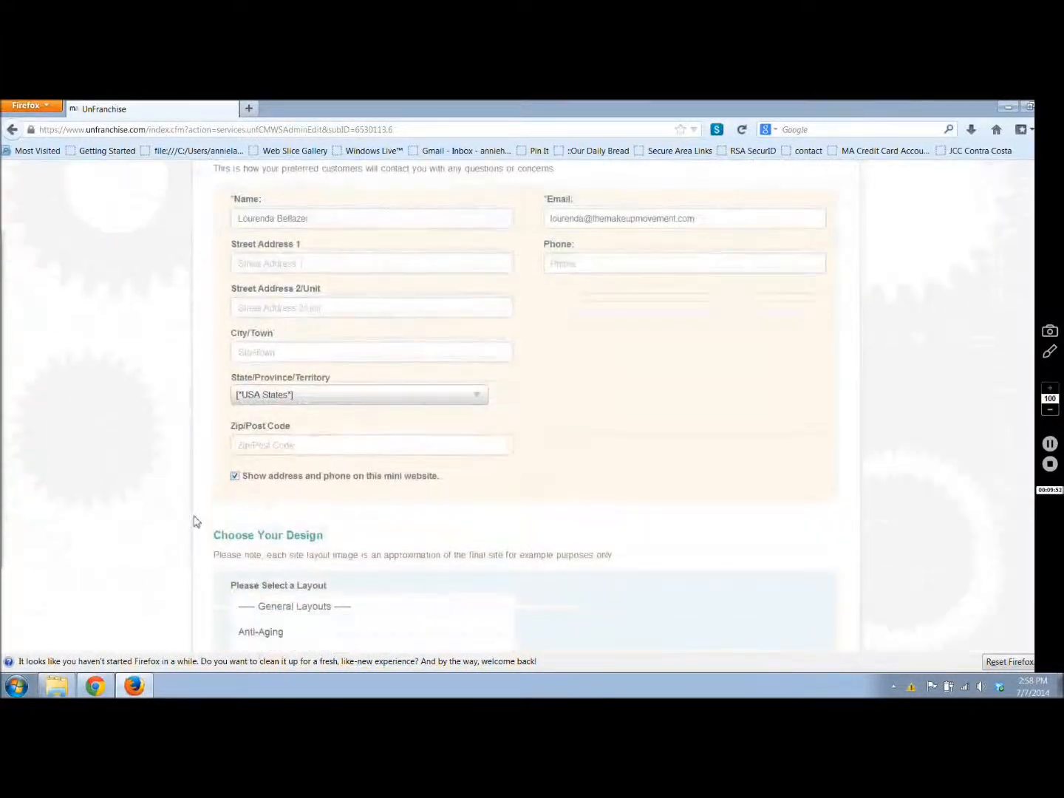
scroll(196, 521, down, 6)
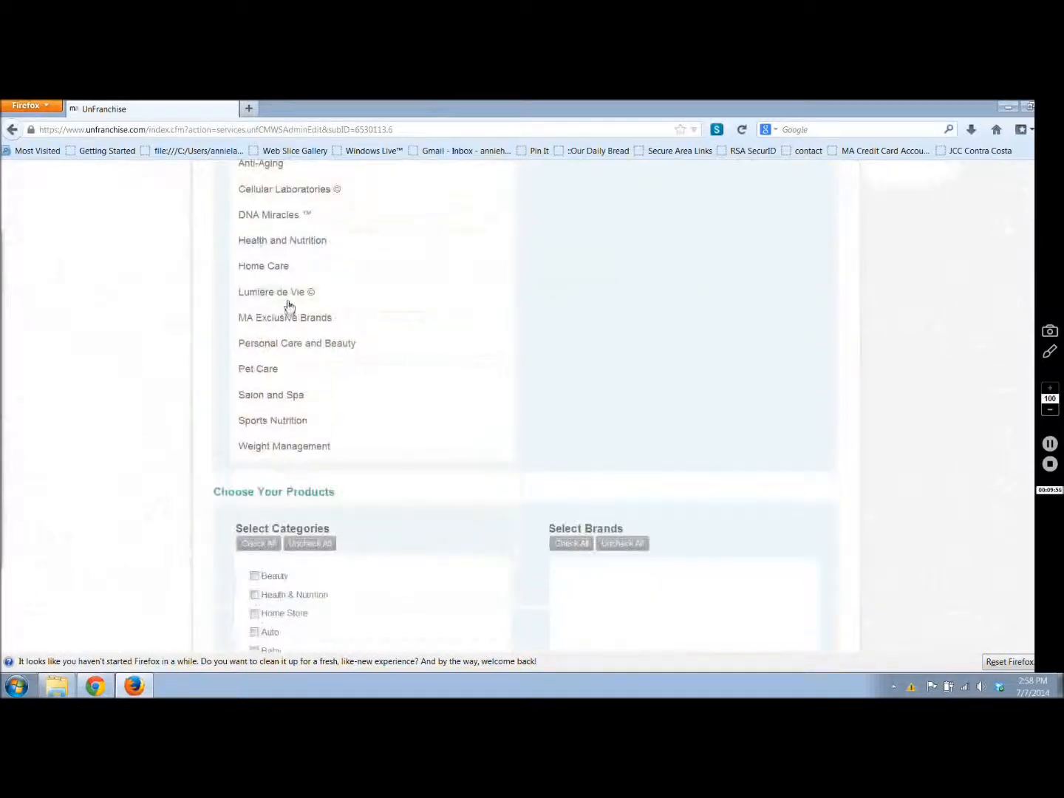
click(290, 318)
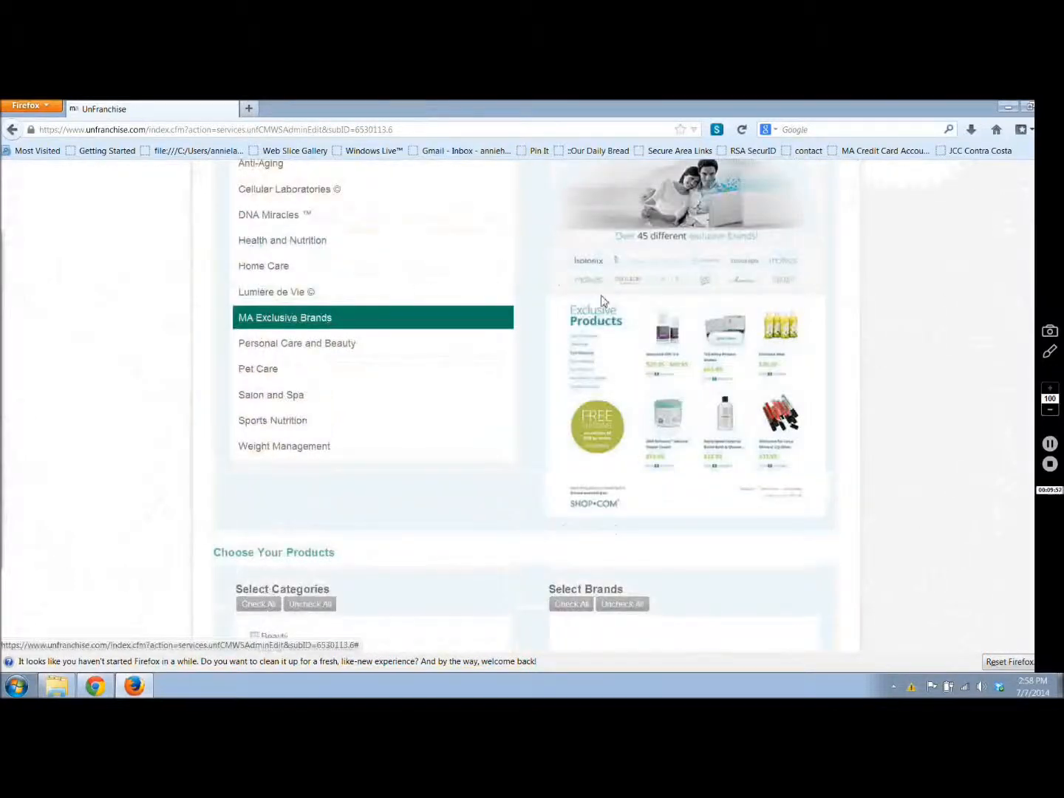
scroll(526, 384, up, 1)
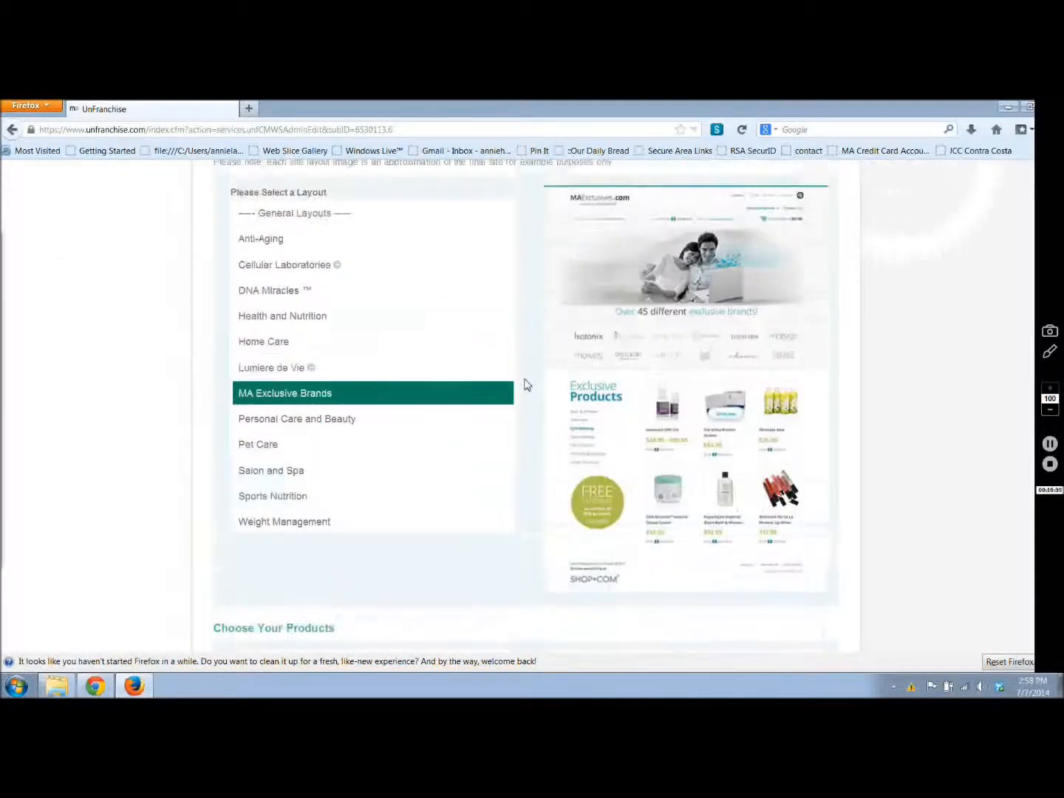
Step: Select all product categories and all brands for the Canadian mini website
scroll(526, 385, down, 4)
scroll(527, 385, down, 2)
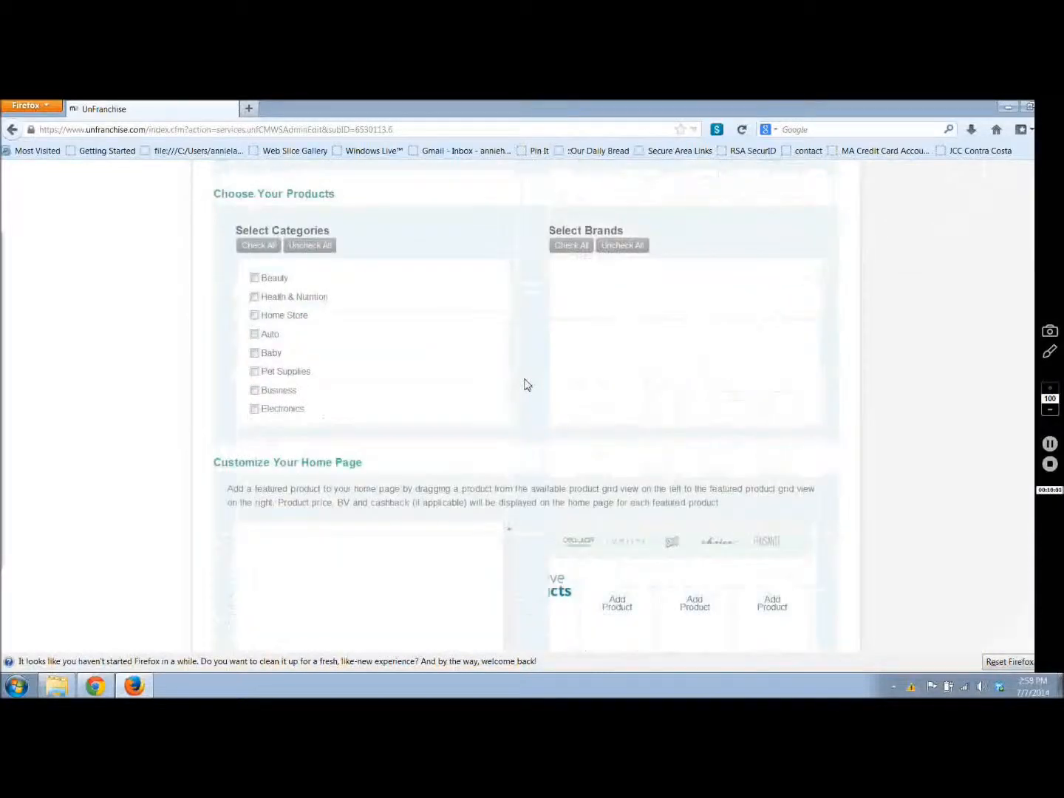
scroll(526, 385, up, 1)
click(271, 275)
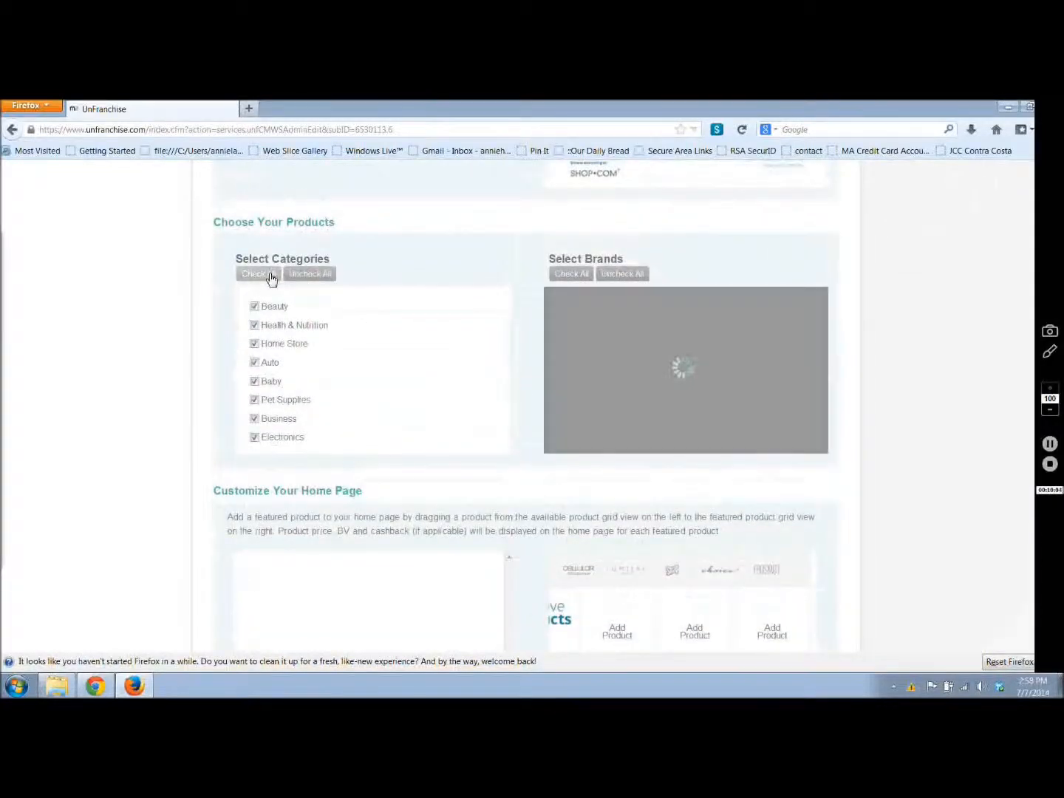
click(579, 275)
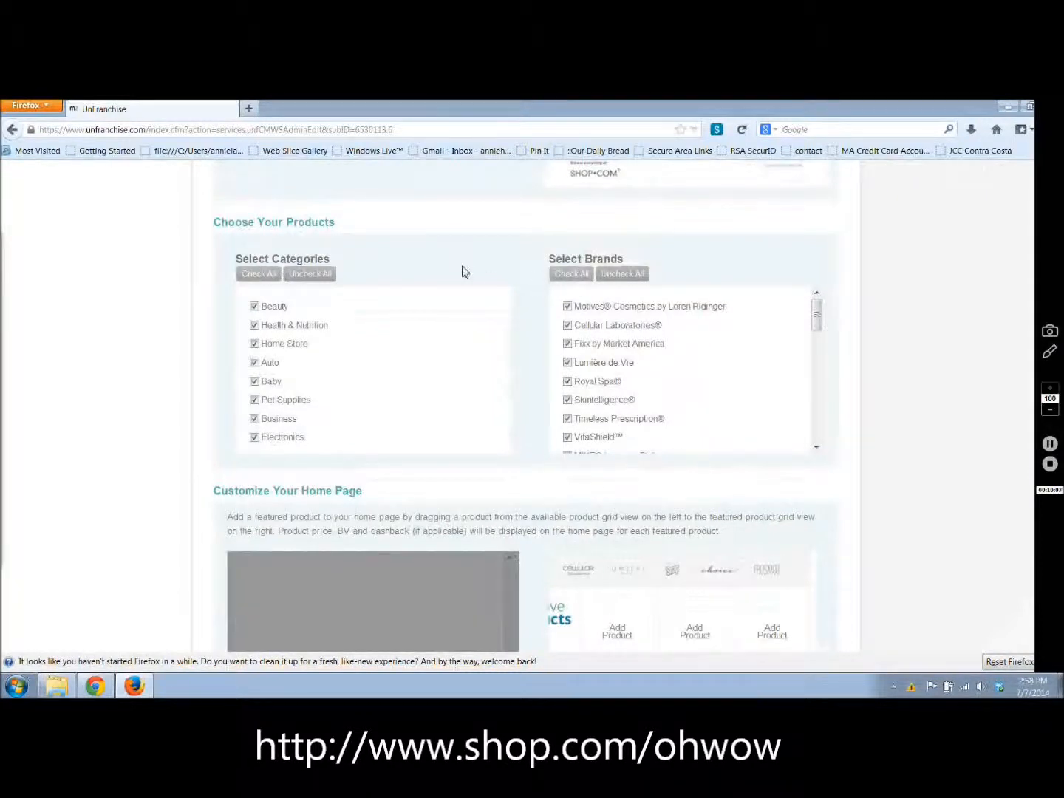
Step: Feature TLS CORE Fat & Carb Inhibitor, Isotonix Calcium Plus, Heart Health Advanced Co-Q10 and Isotonix Vision with Lutein on the home page
scroll(464, 272, down, 2)
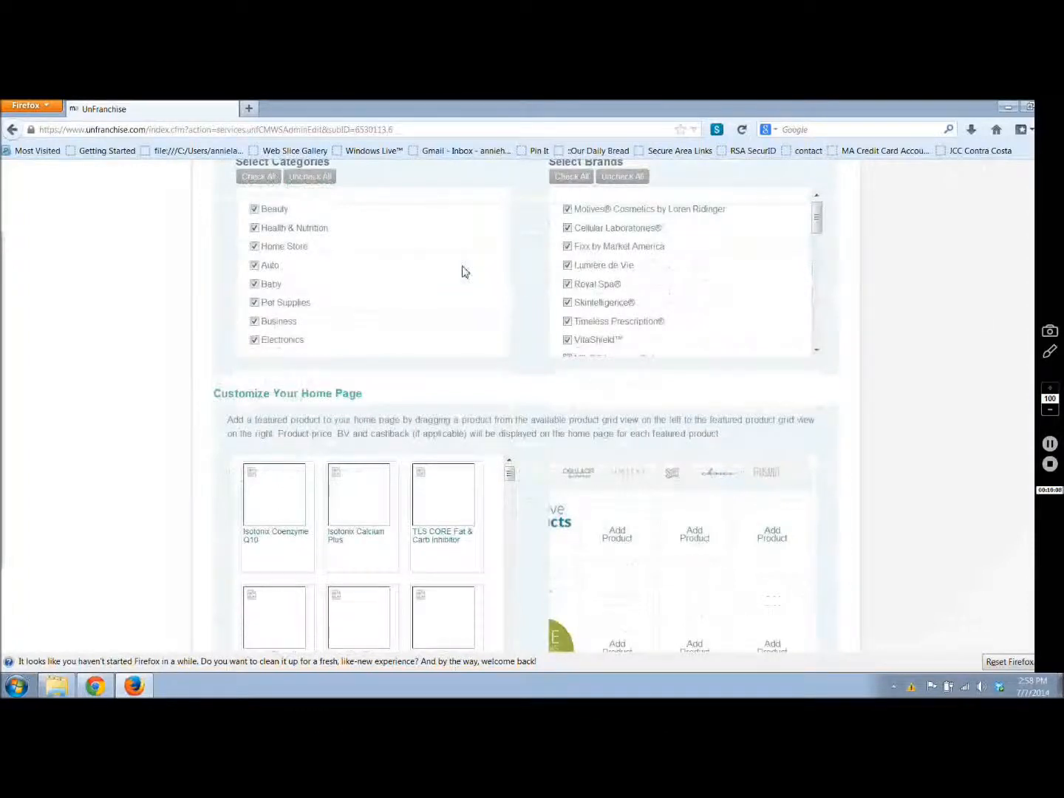
scroll(464, 272, down, 3)
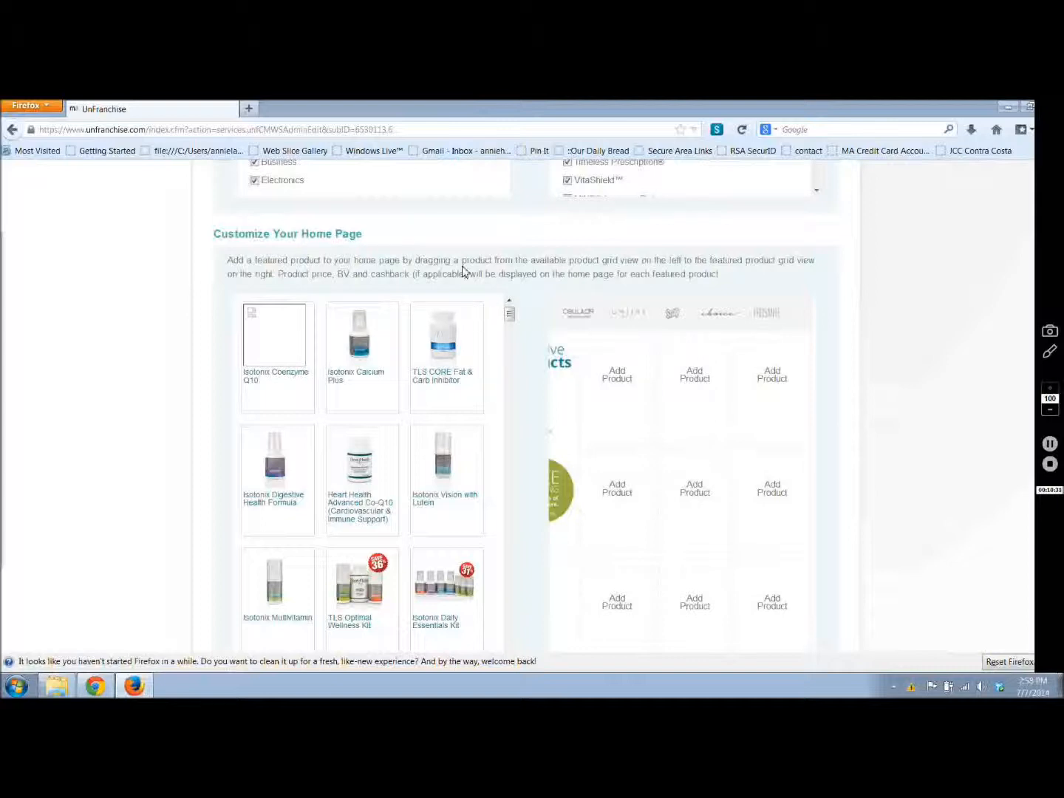
scroll(463, 269, down, 3)
drag(449, 263, 600, 303)
drag(368, 268, 694, 295)
drag(444, 355, 728, 289)
mouse_move(360, 374)
mouse_down()
mouse_move(570, 377)
mouse_move(614, 392)
mouse_up()
drag(454, 369, 768, 281)
Step: Add Isotonix Digestive Health Formula, Isotonix Daily Essentials Kit and TLS Optimal Wellness Kit to the featured home page products
mouse_move(309, 377)
mouse_down()
mouse_move(717, 374)
mouse_move(706, 380)
mouse_up()
drag(427, 492, 726, 411)
drag(429, 488, 737, 395)
drag(447, 489, 766, 417)
drag(362, 492, 617, 502)
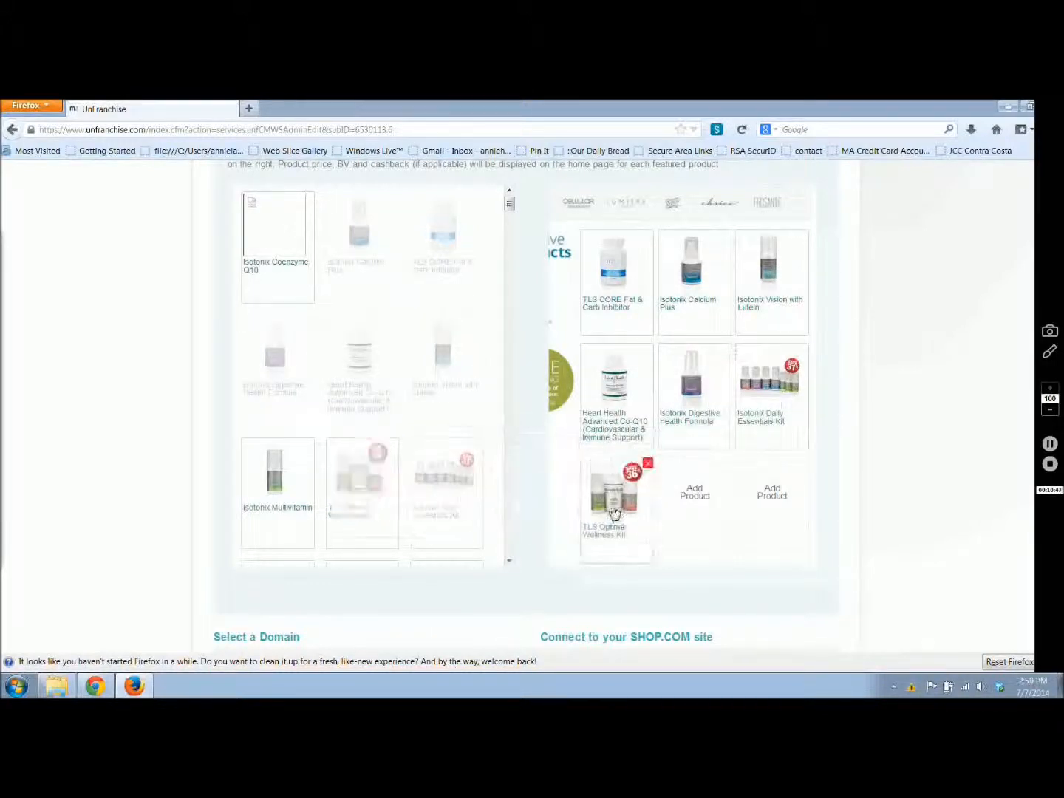
Step: Keep ca.opc3.com as the Canadian mini website's domain and save the setup
scroll(868, 469, down, 3)
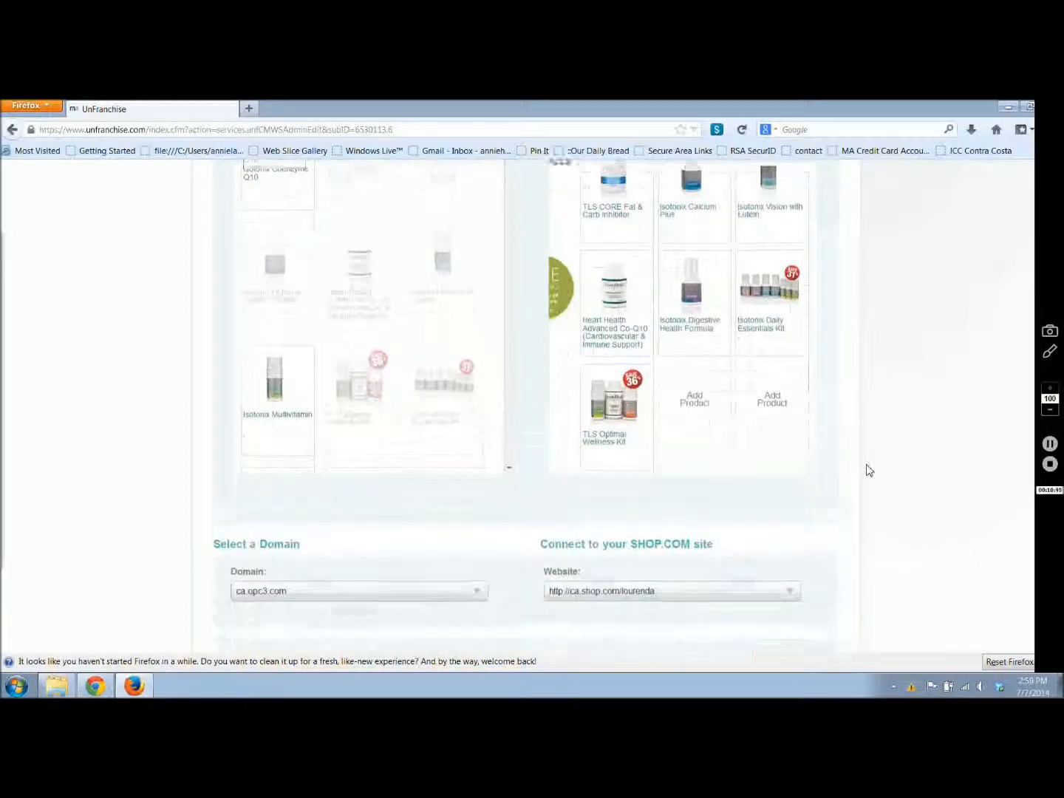
scroll(869, 470, down, 3)
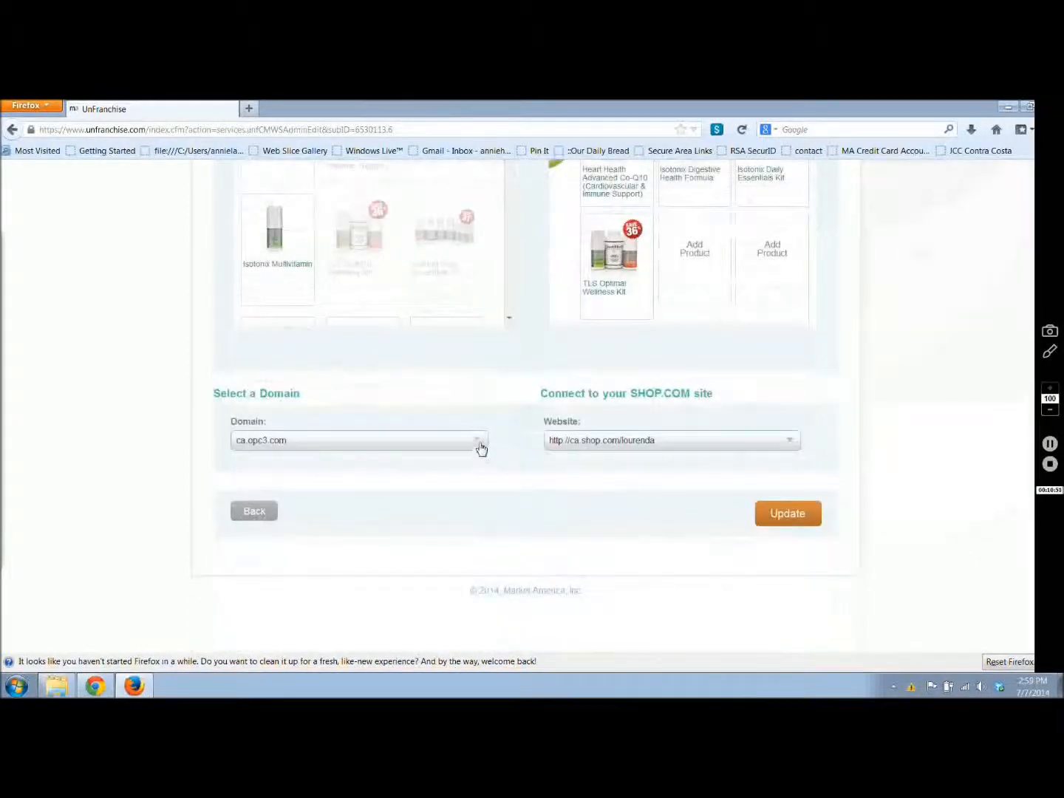
click(479, 446)
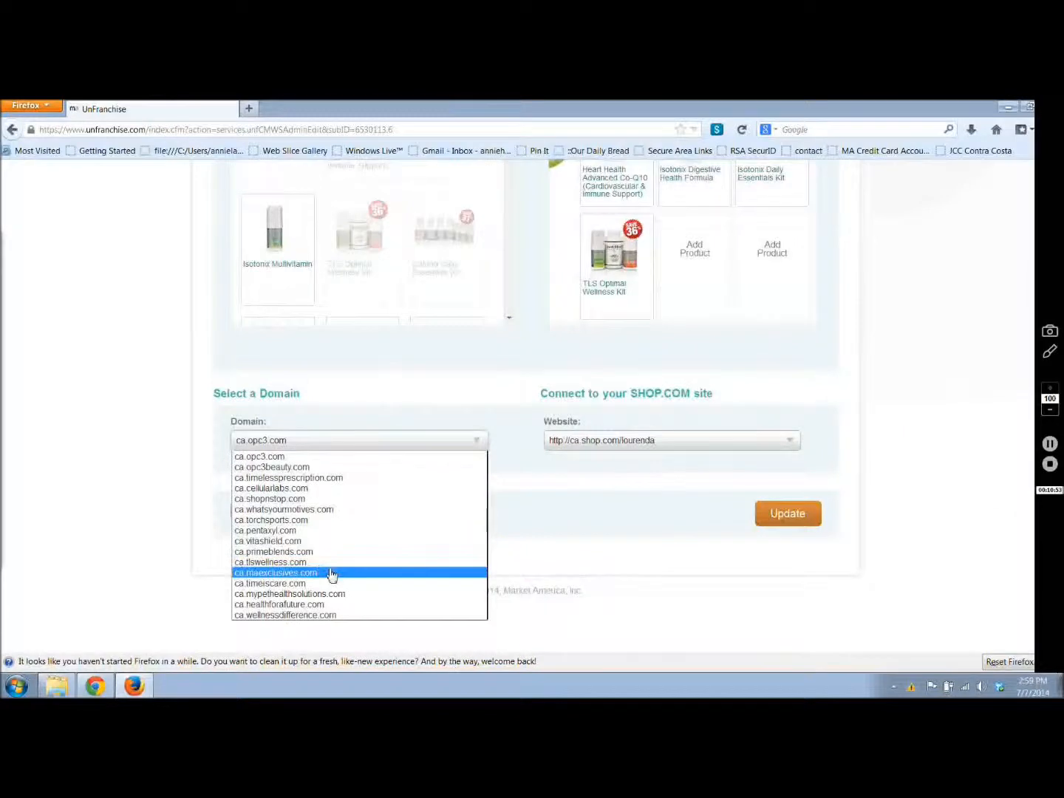
click(316, 459)
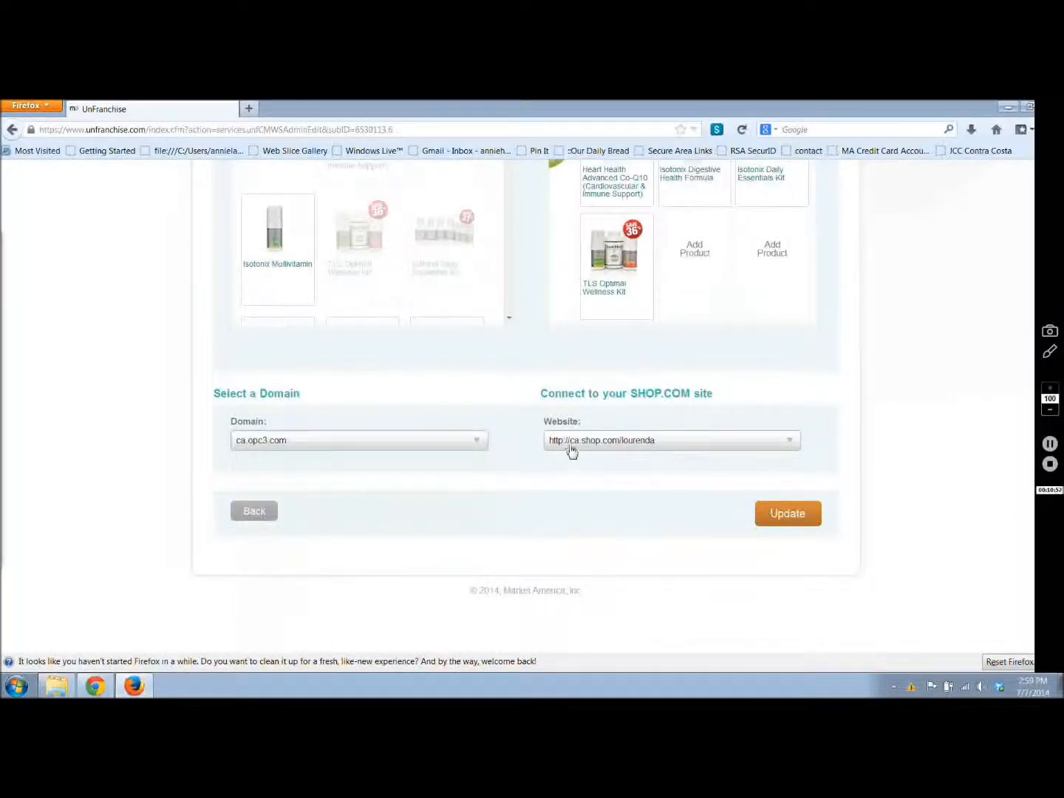
click(780, 514)
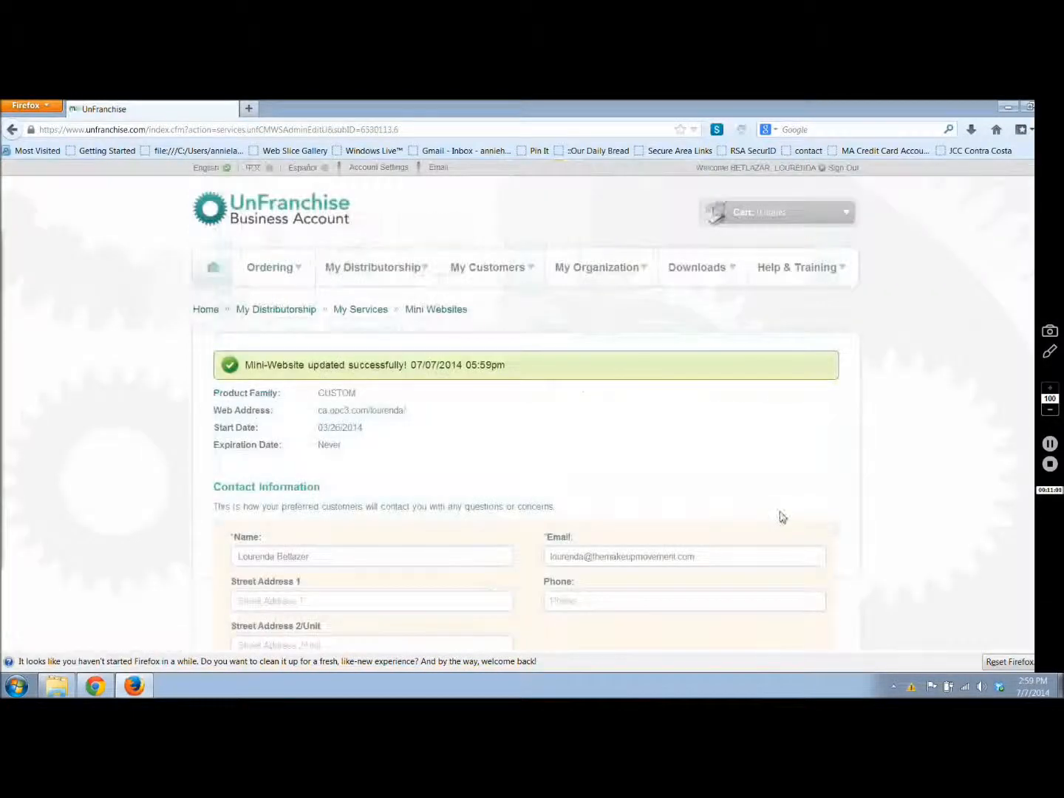
Step: Review the Mexican mini website's saved settings from the mini websites list and go back to the account home page
click(433, 309)
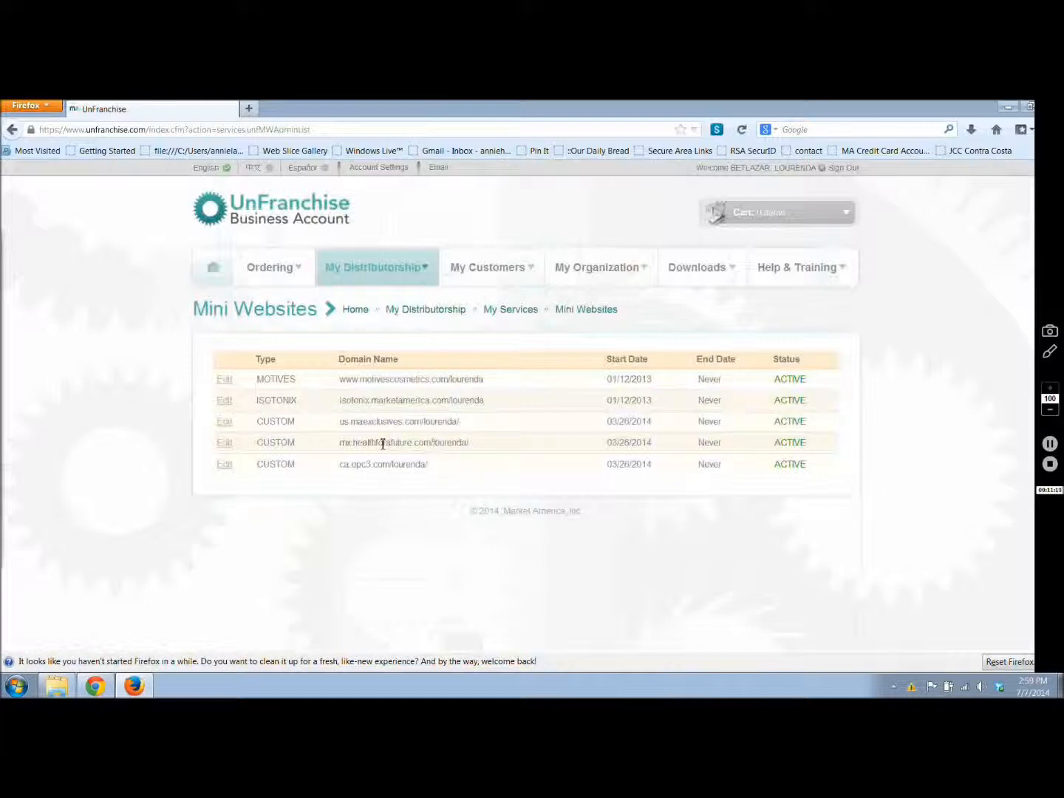
click(226, 443)
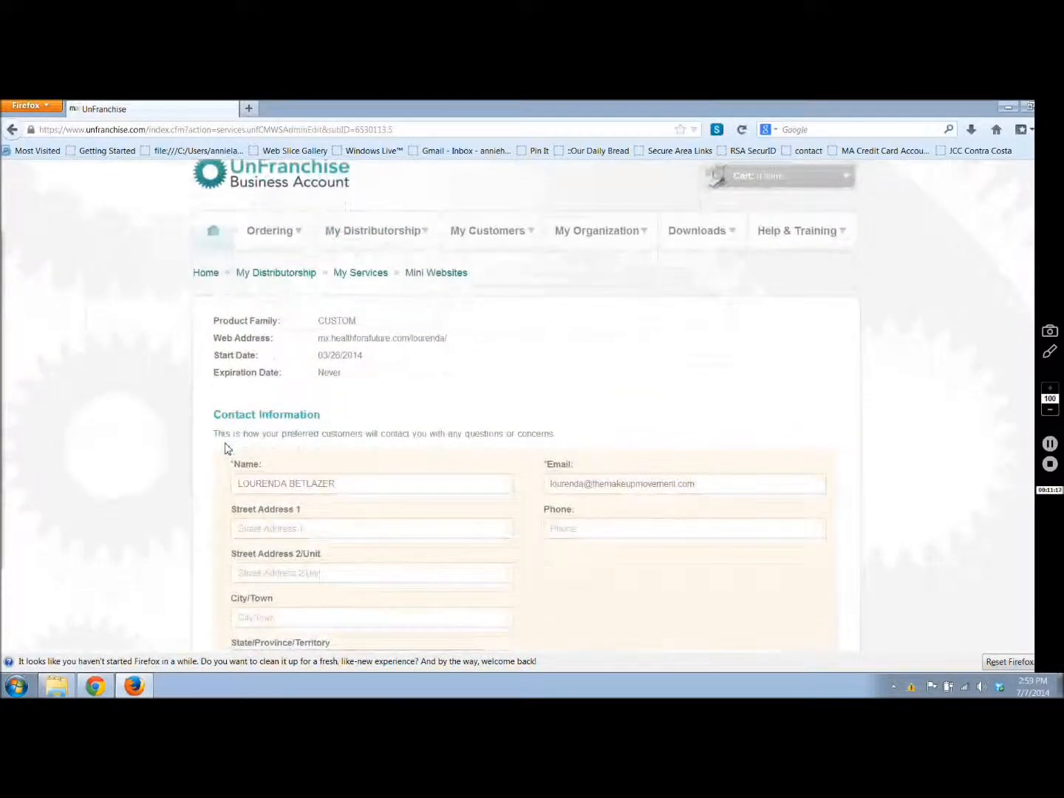
scroll(226, 447, down, 6)
scroll(226, 449, down, 3)
scroll(226, 448, down, 10)
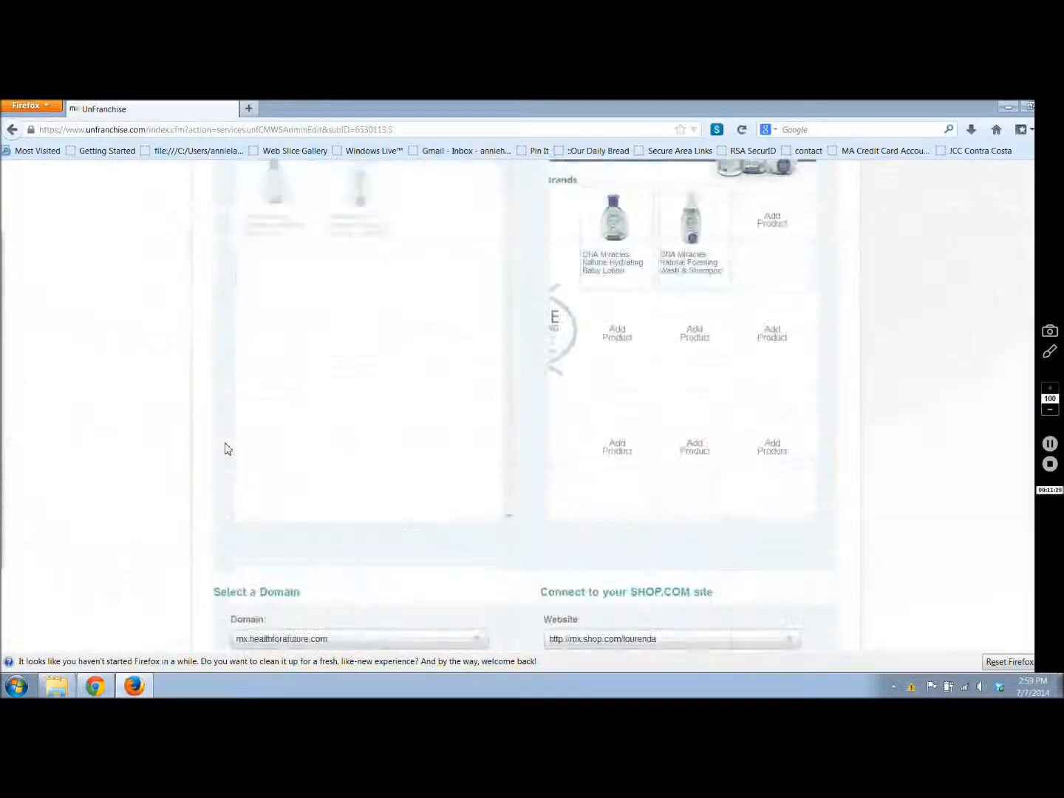
scroll(225, 449, down, 3)
scroll(225, 449, up, 6)
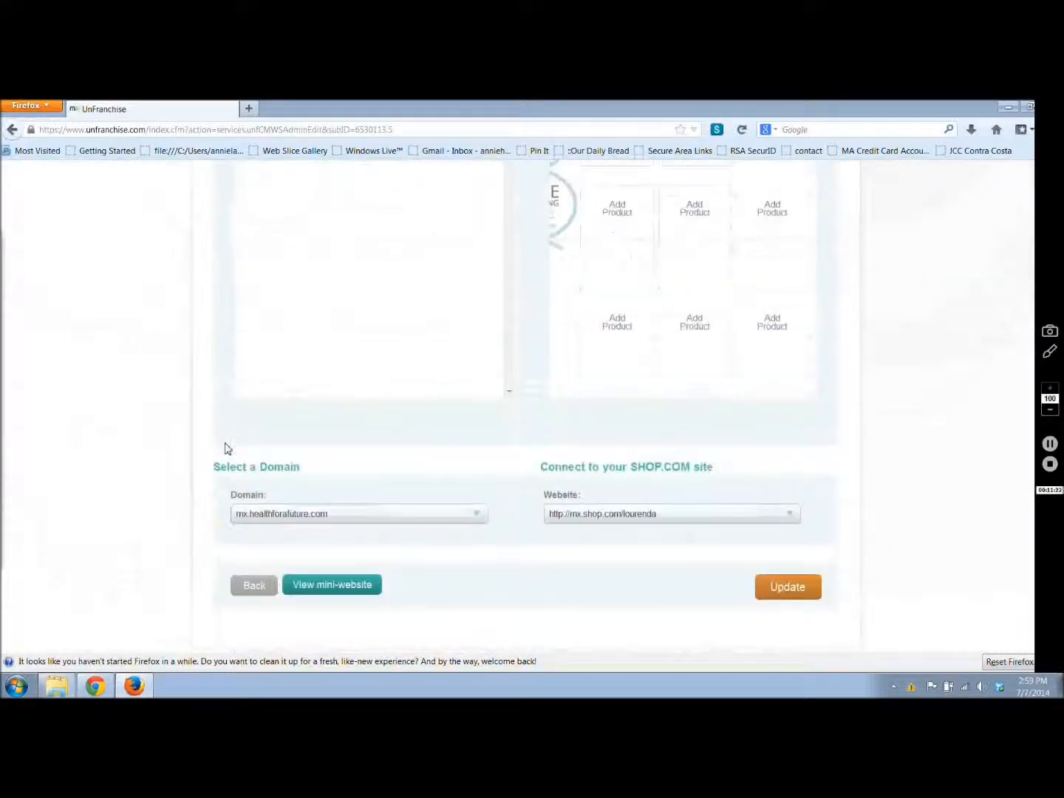
scroll(225, 449, up, 5)
scroll(225, 449, up, 5)
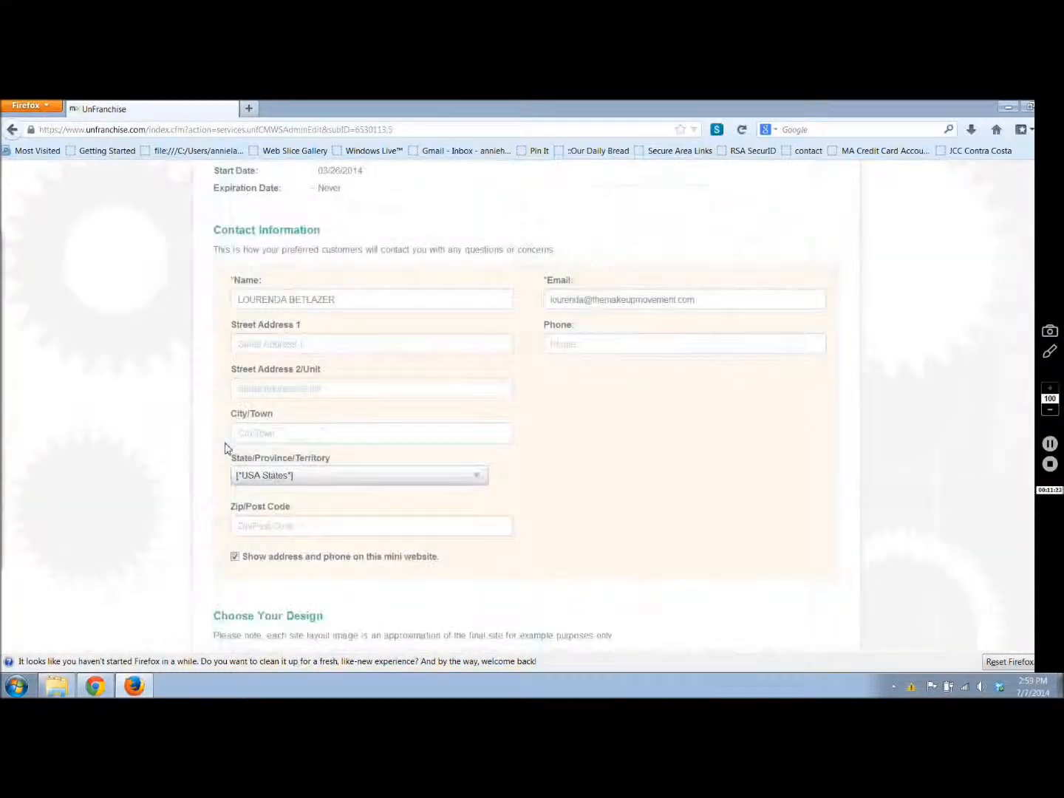
scroll(226, 449, up, 3)
click(211, 272)
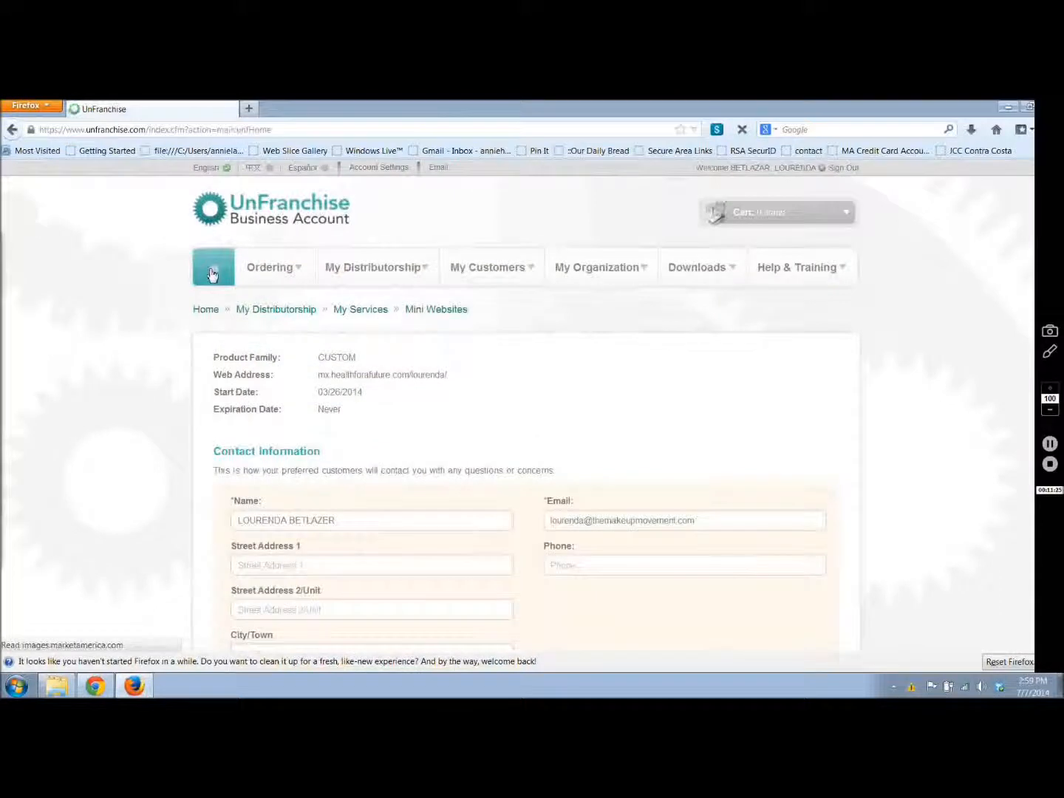